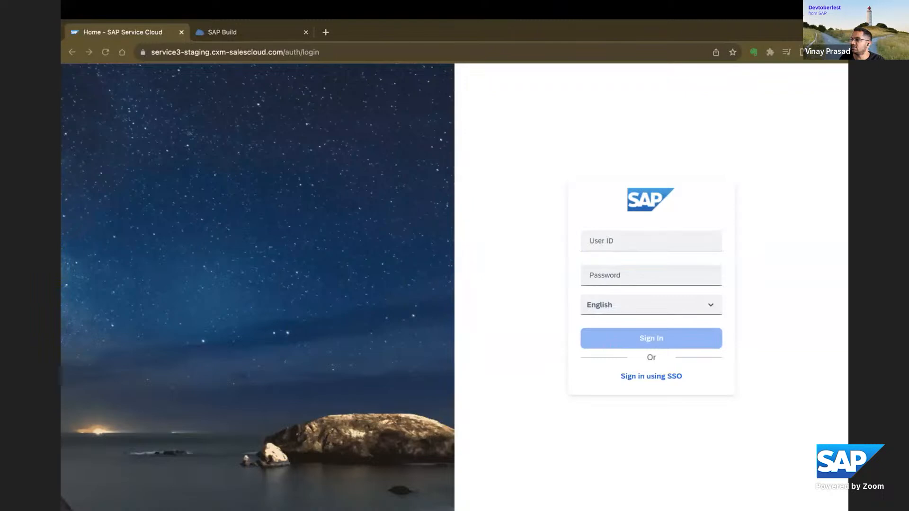
Sign in to SAP Service Cloud by entering the user ID and account password.
click(601, 240)
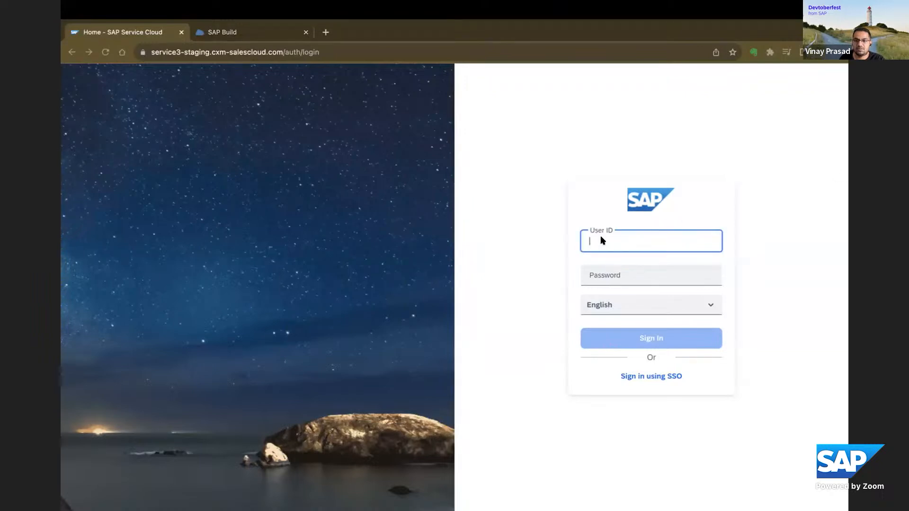
click(614, 272)
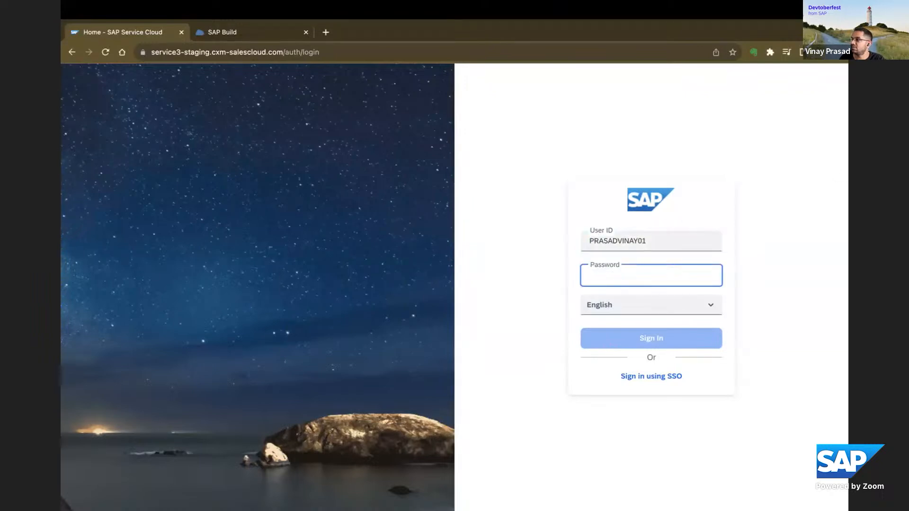
key(super+Tab)
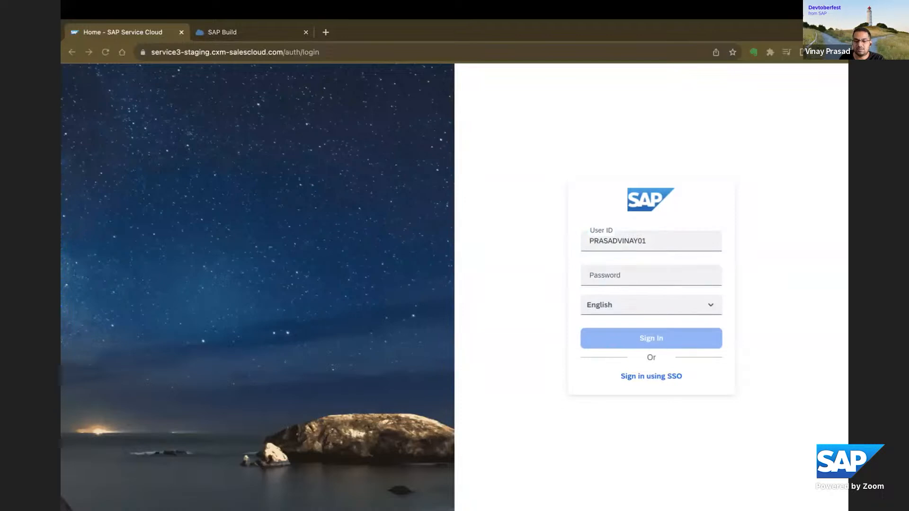
click(597, 280)
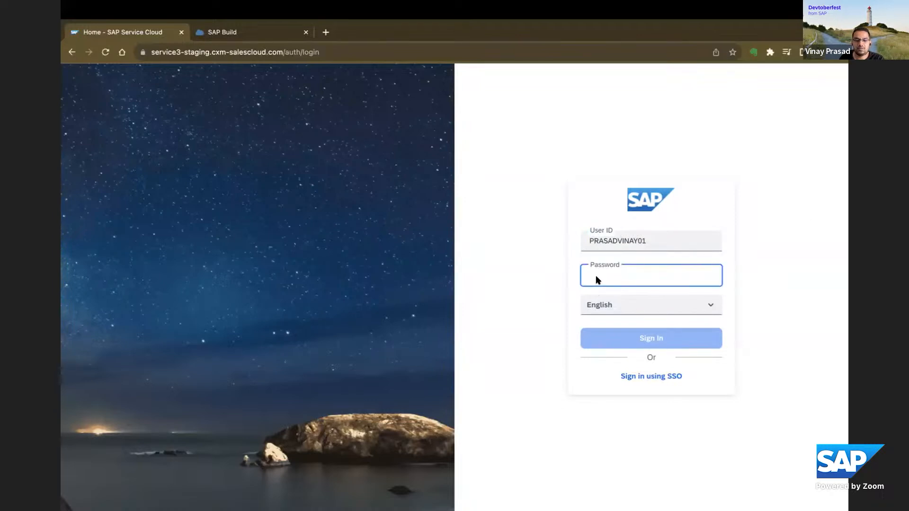
key(super+v)
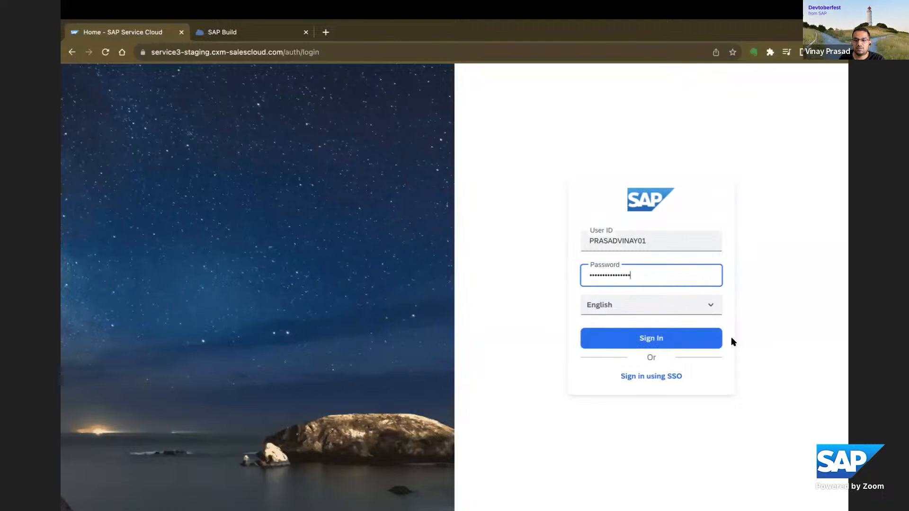
click(664, 339)
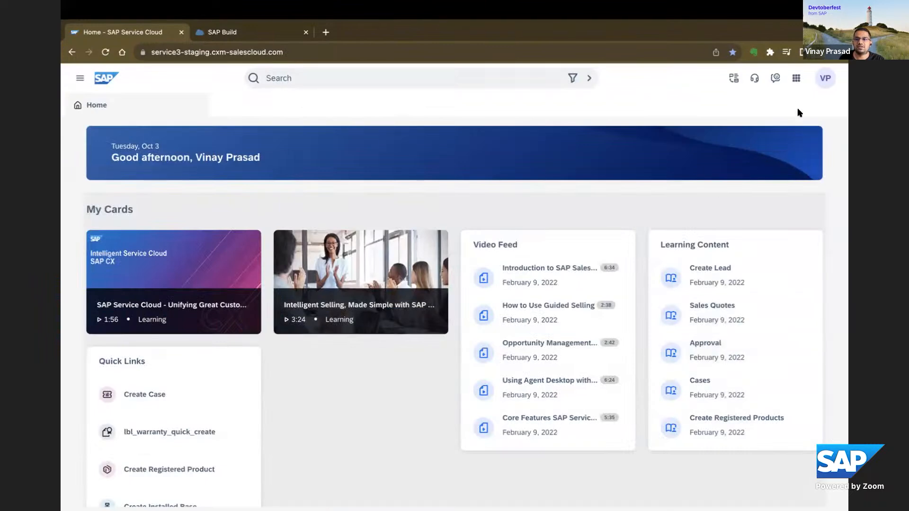
Check the SAP Build Apps shortcut in Service Cloud, and switch to the SAP Build lobby to look through all projects.
click(792, 79)
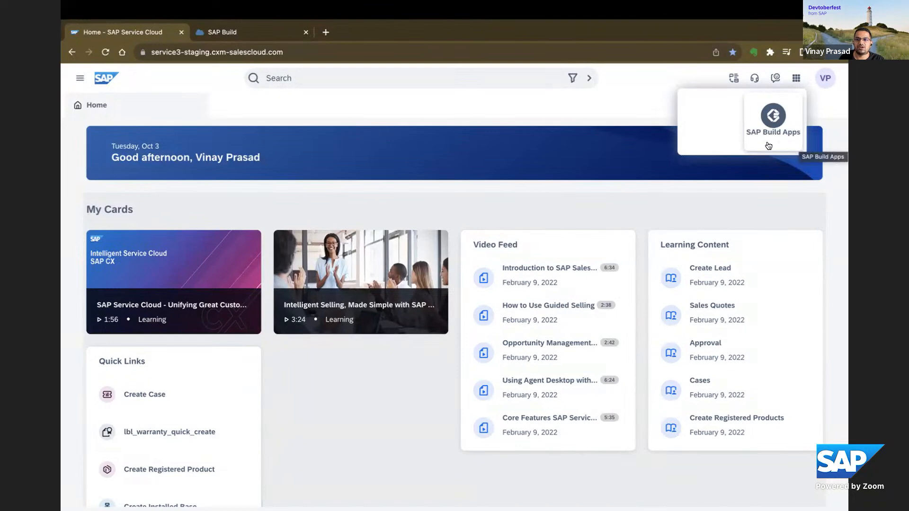
click(248, 37)
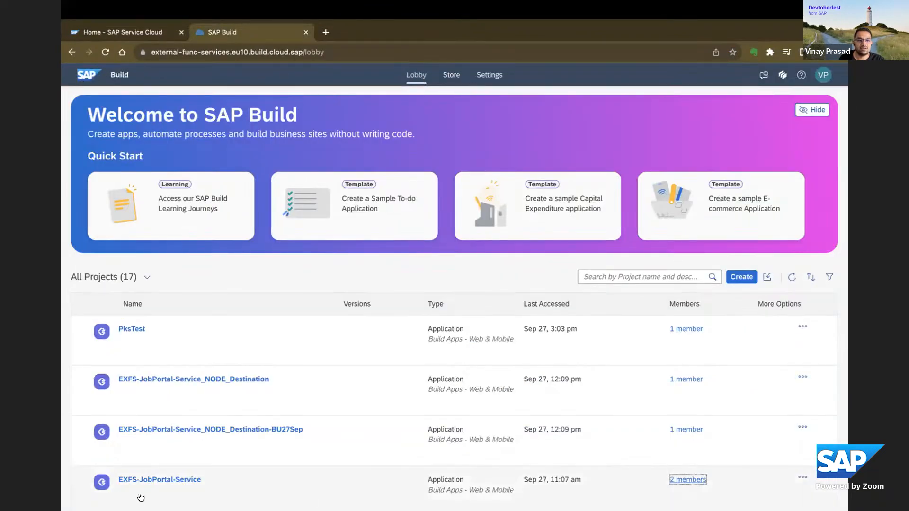
scroll(804, 483, down, 2)
scroll(707, 441, up, 2)
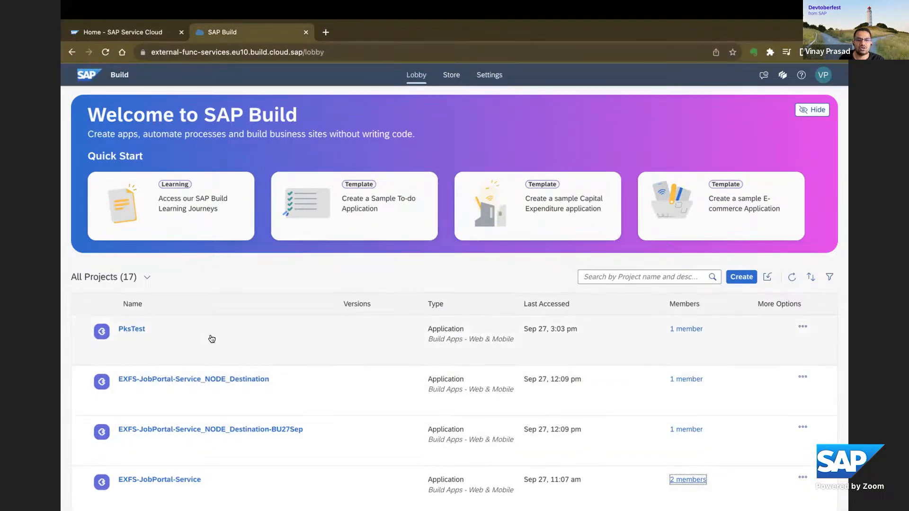
scroll(329, 357, down, 1)
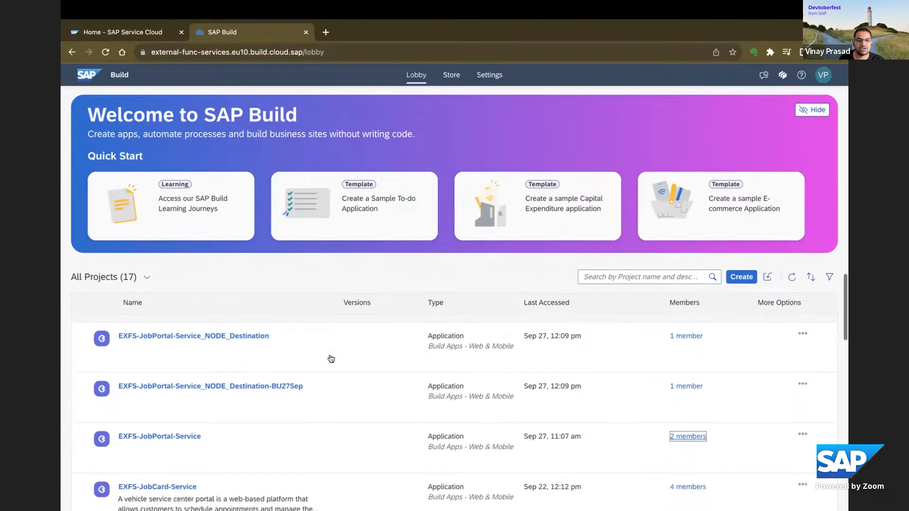
scroll(328, 357, up, 1)
scroll(343, 377, down, 6)
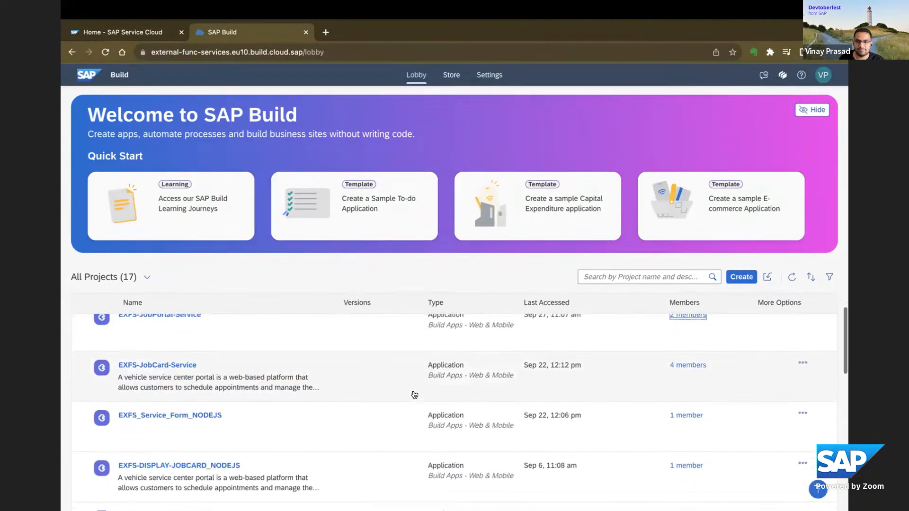
scroll(415, 395, down, 2)
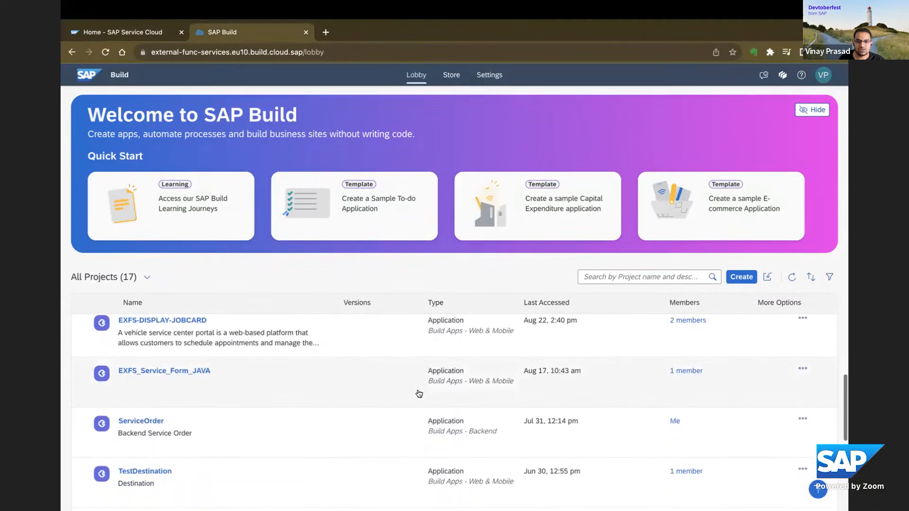
scroll(425, 394, down, 2)
scroll(424, 394, down, 3)
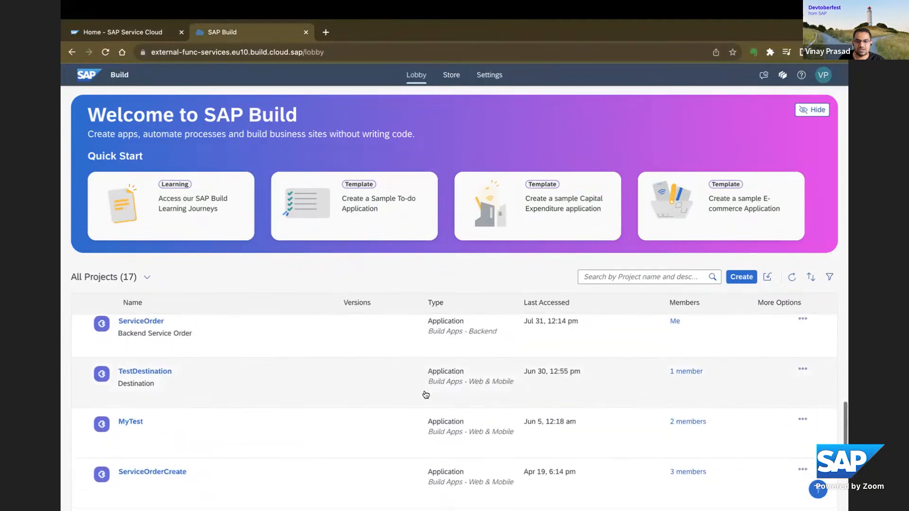
scroll(486, 333, up, 12)
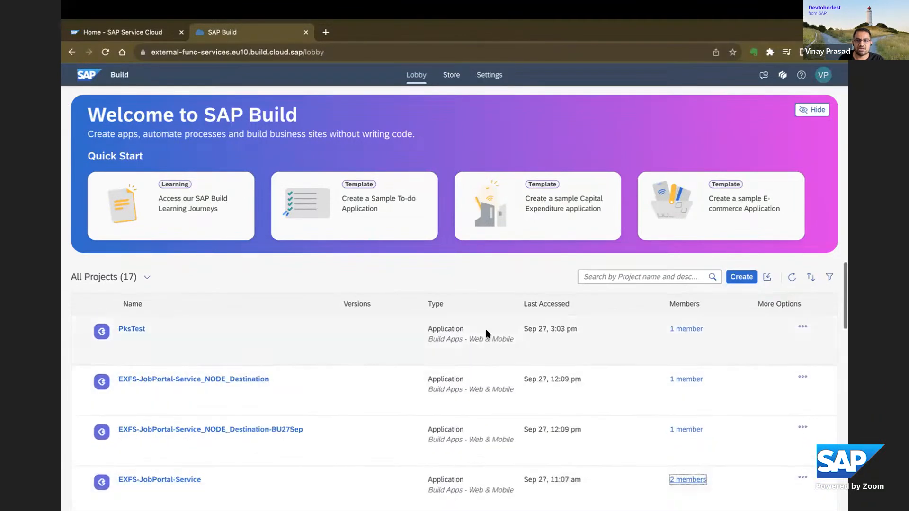
click(740, 277)
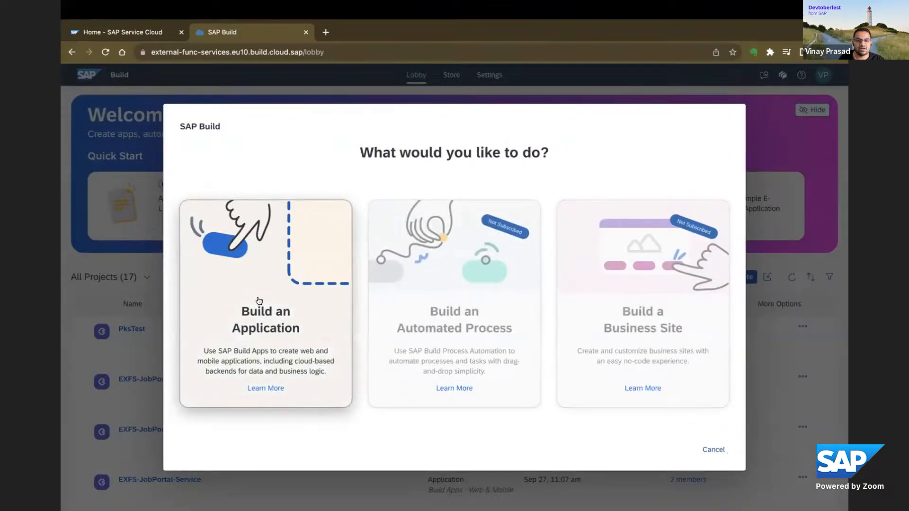
click(257, 303)
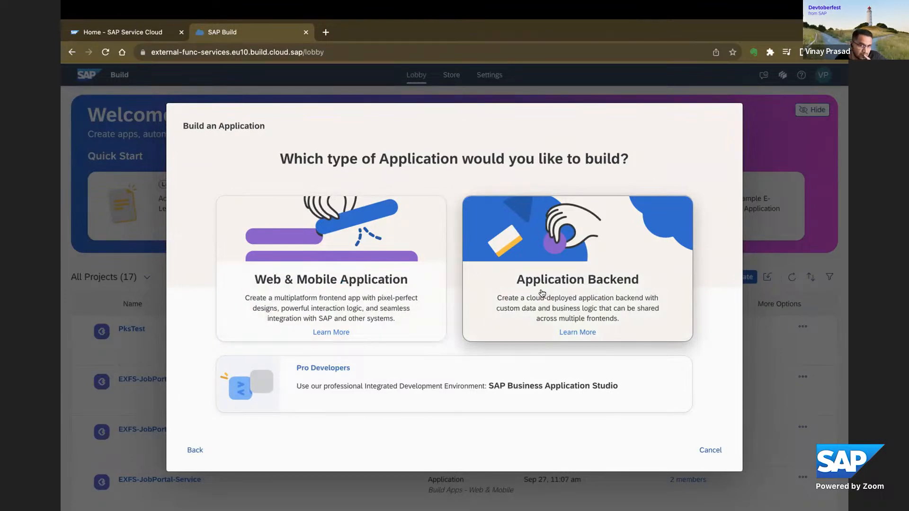
click(594, 284)
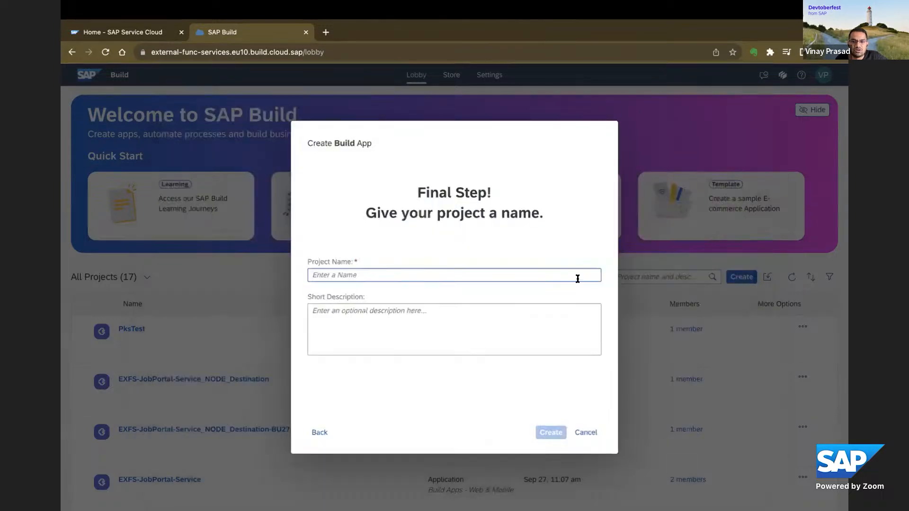
click(349, 277)
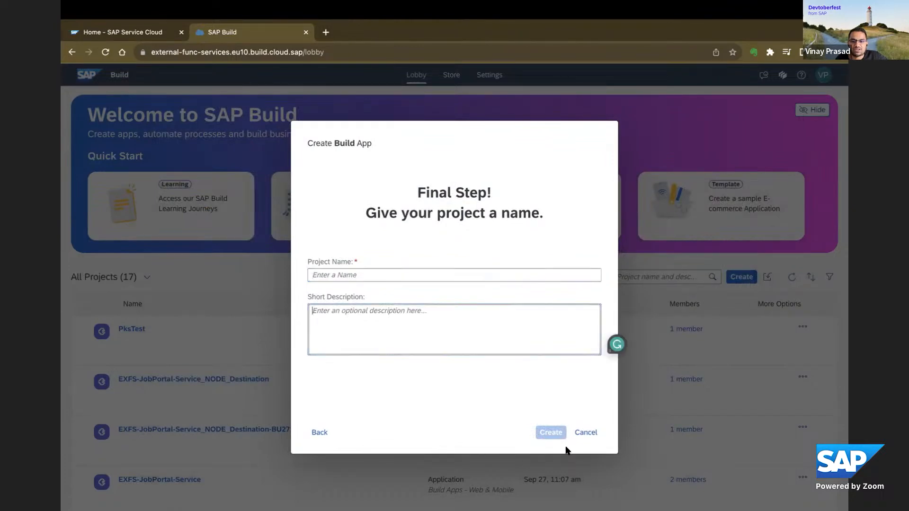
click(582, 434)
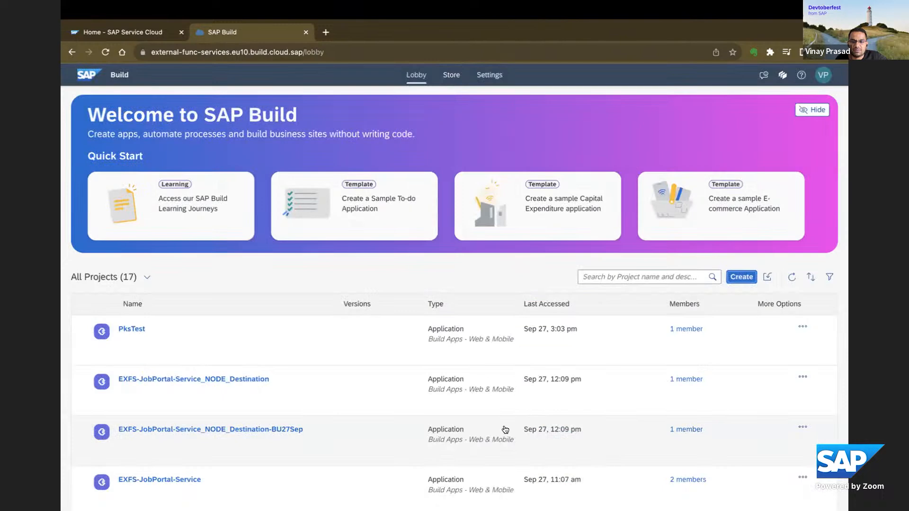
Open the ServiceOrder backend project from the lobby's project list.
scroll(508, 428, down, 2)
scroll(508, 428, down, 7)
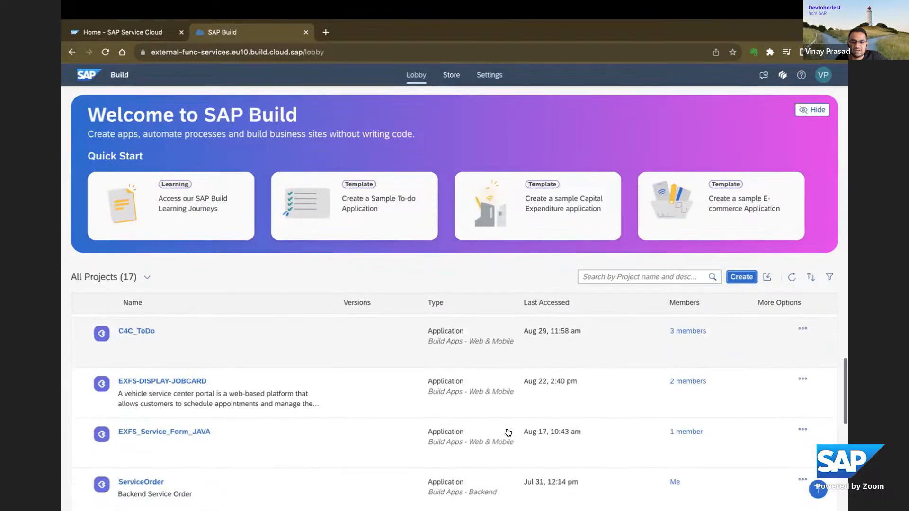
scroll(509, 432, down, 1)
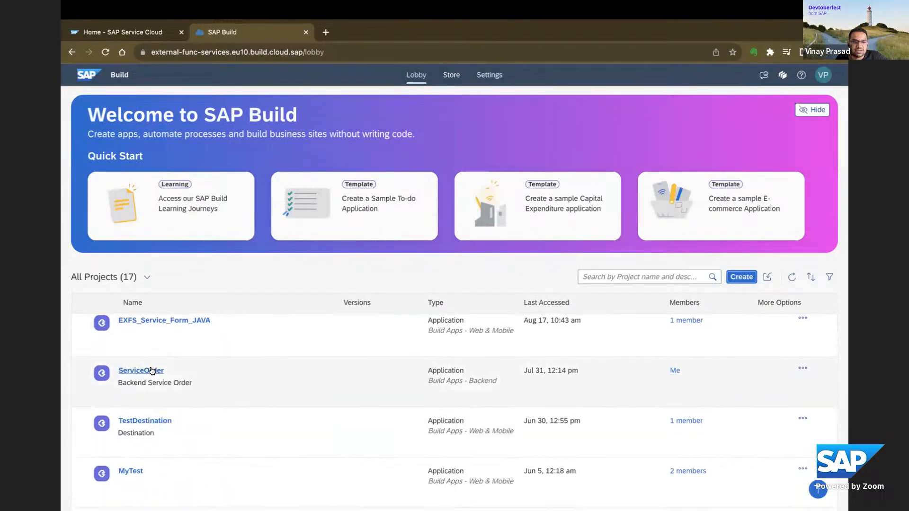
click(151, 372)
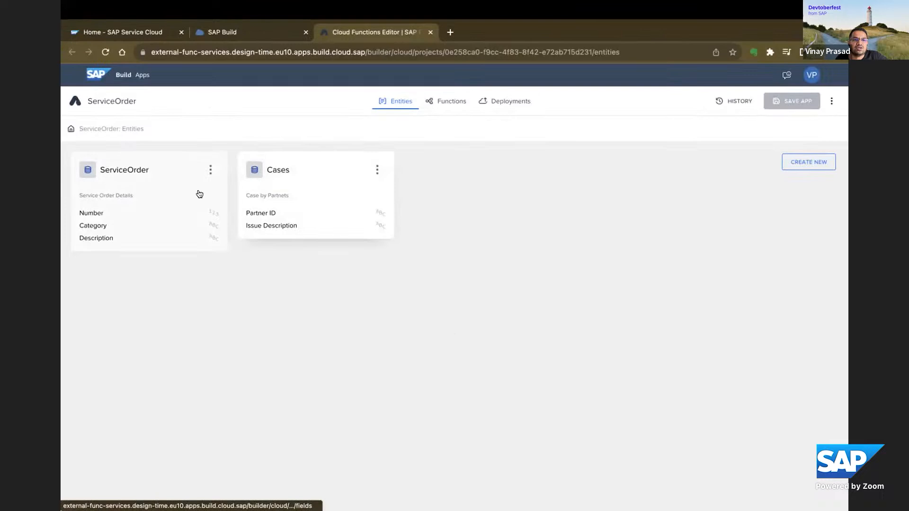
click(805, 165)
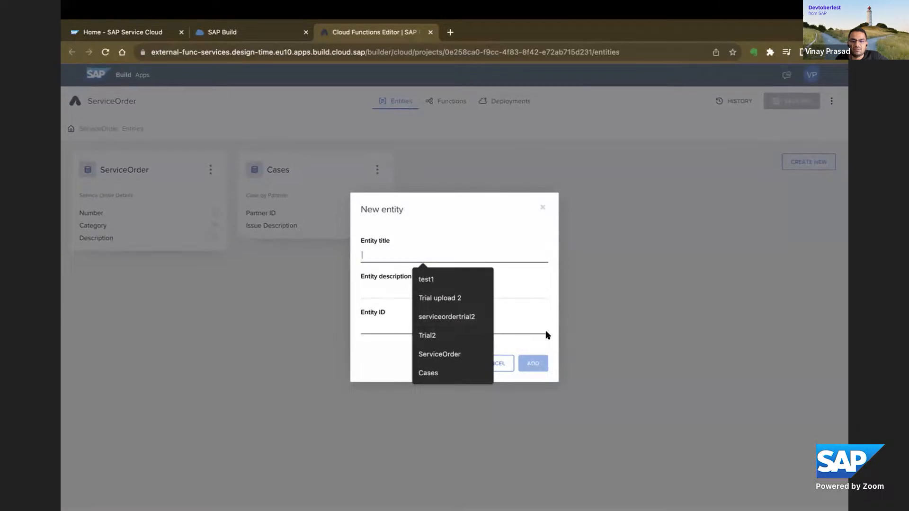
click(542, 207)
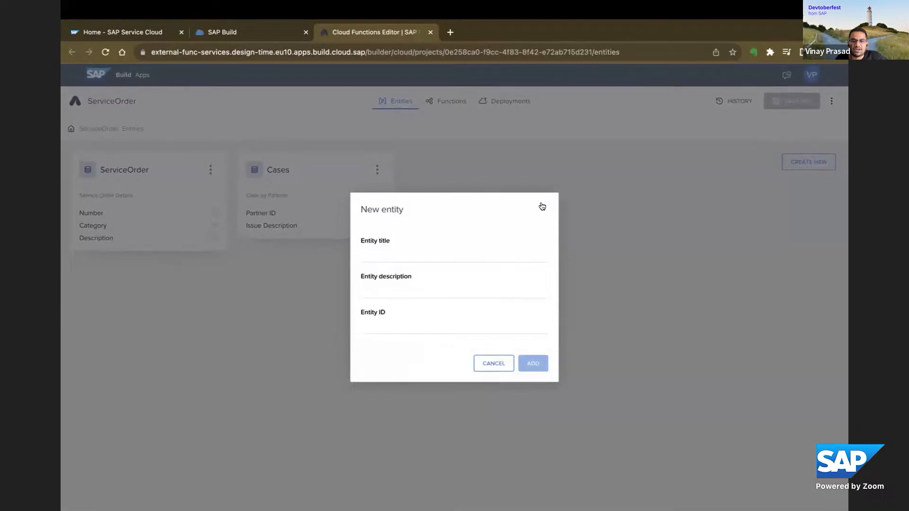
click(541, 207)
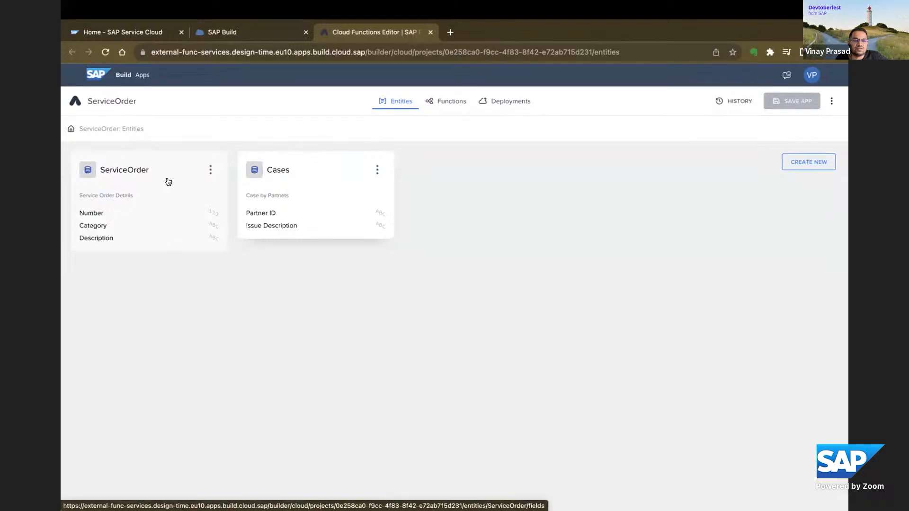
Browse the ServiceOrder entity's data, review the project's functions and deployments, and return to its entities.
click(210, 170)
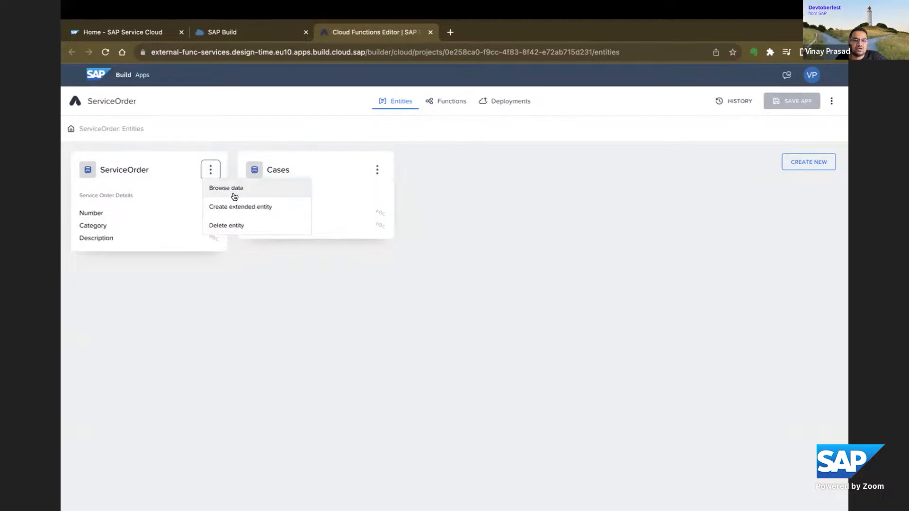
click(232, 189)
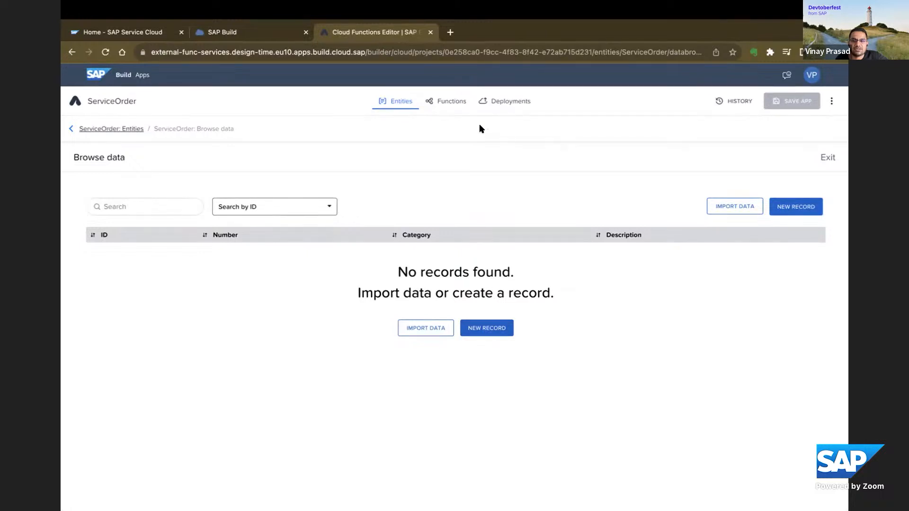
click(449, 104)
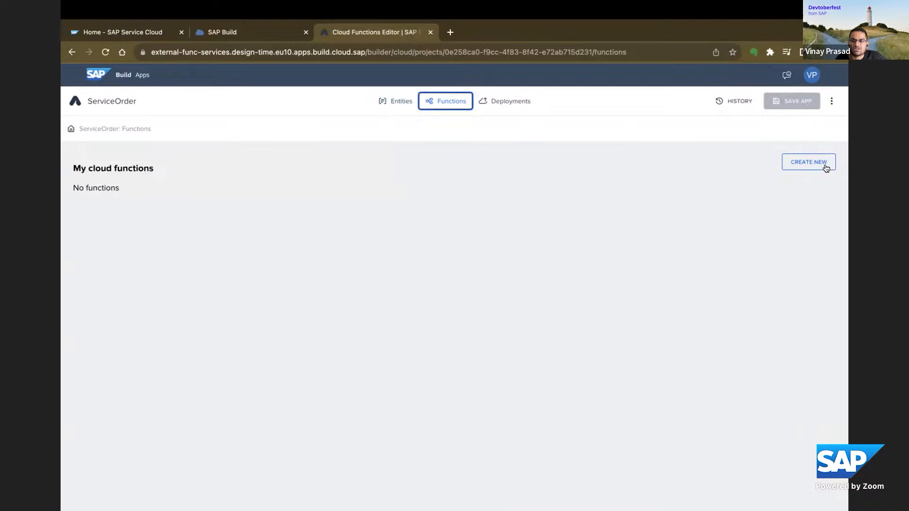
click(520, 104)
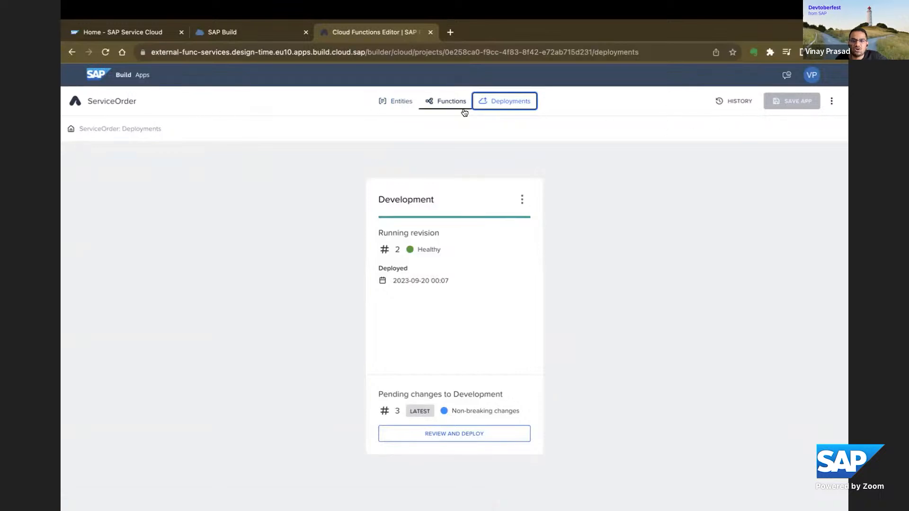
click(403, 102)
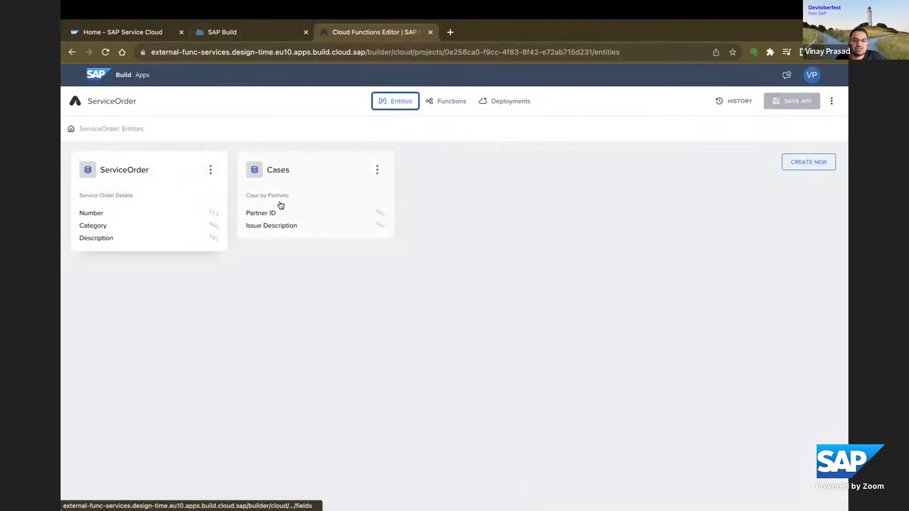
In the SAP Build lobby, walk through creating a Web & Mobile Application as far as the project name and description, and cancel it.
click(258, 32)
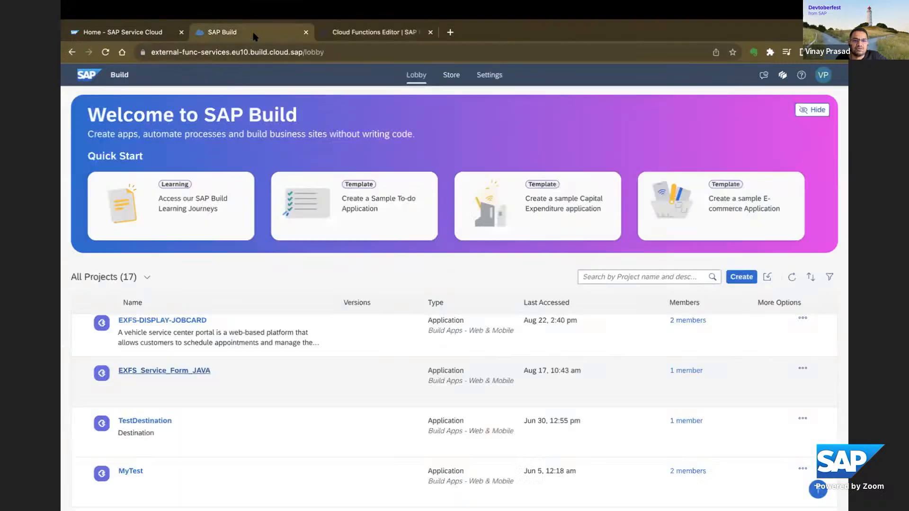
click(737, 278)
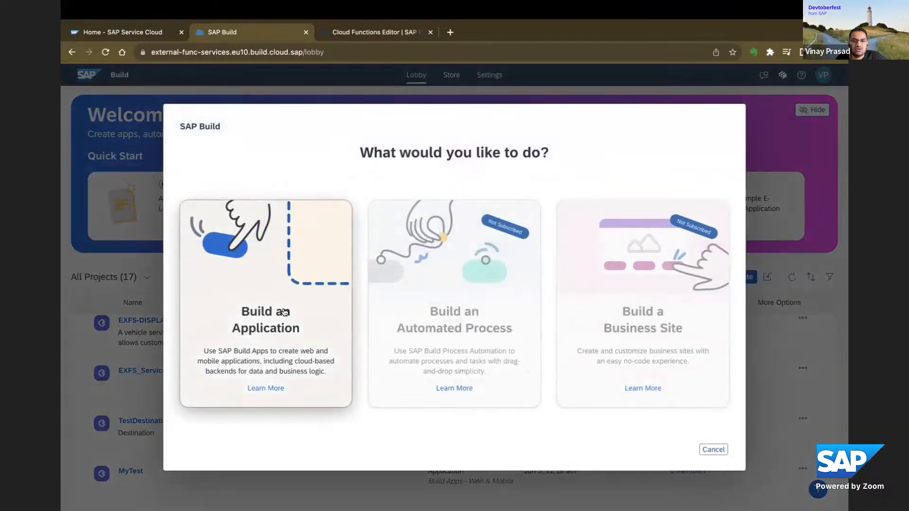
click(285, 312)
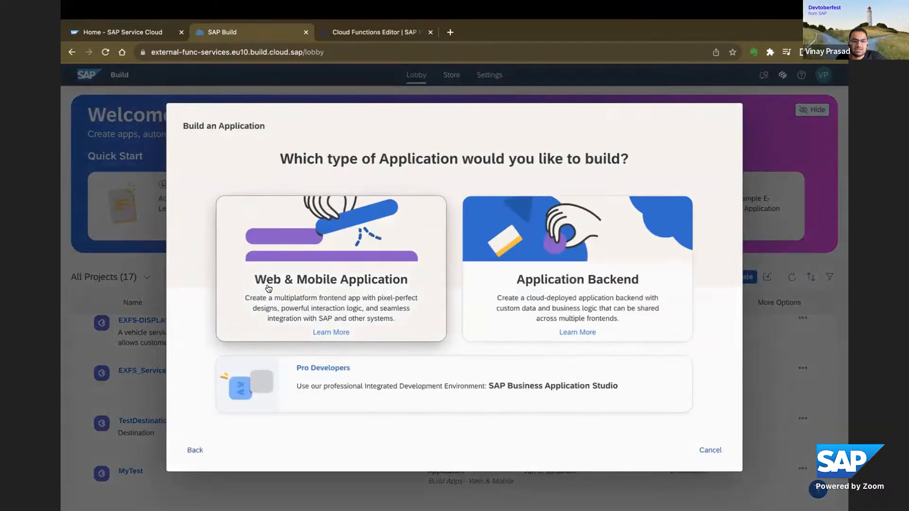
click(348, 286)
click(325, 270)
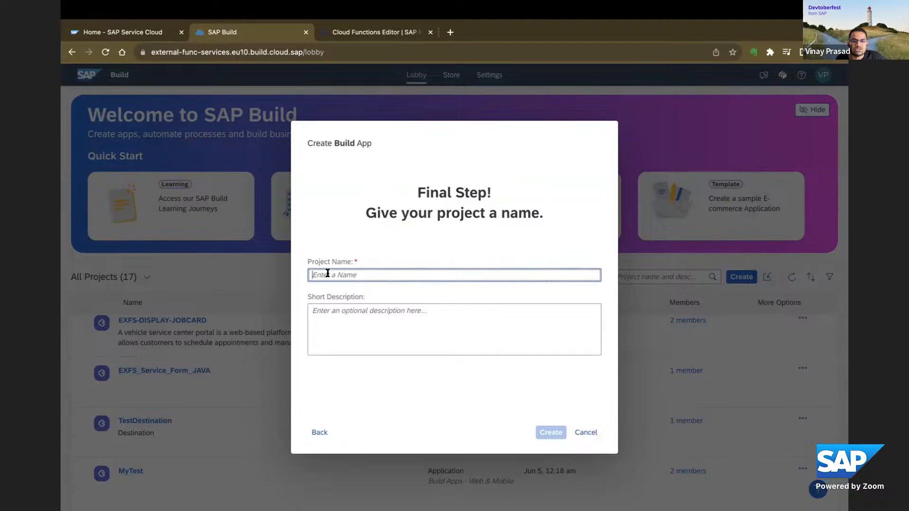
click(352, 315)
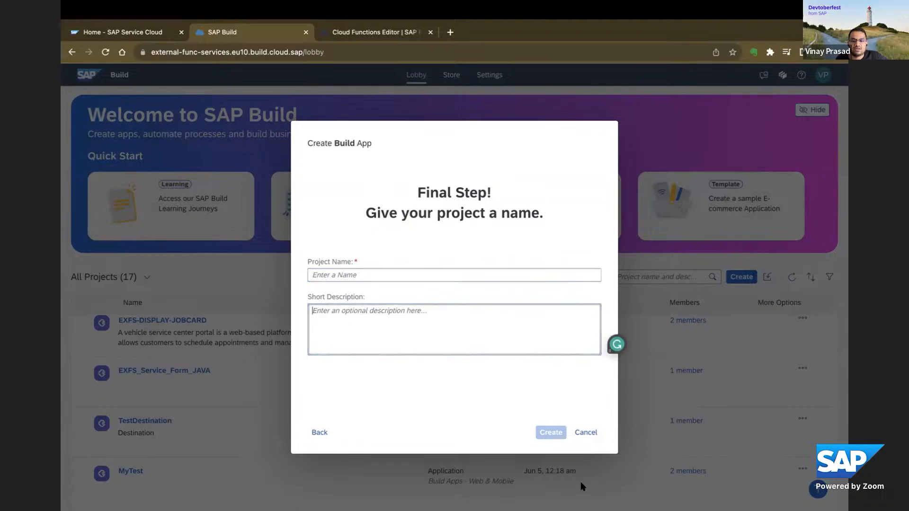
click(585, 432)
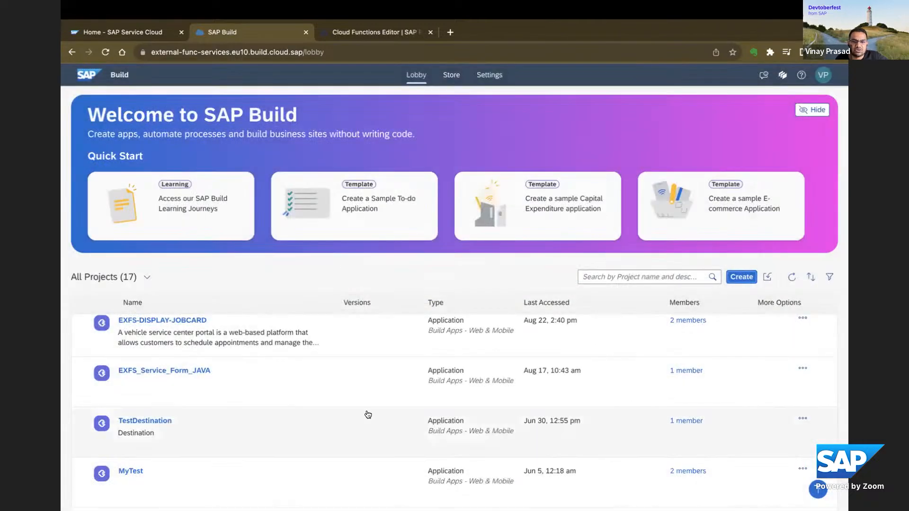
Open the C4C_ToDo project from the lobby and look through the core components available for its To-do page.
scroll(351, 419, up, 1)
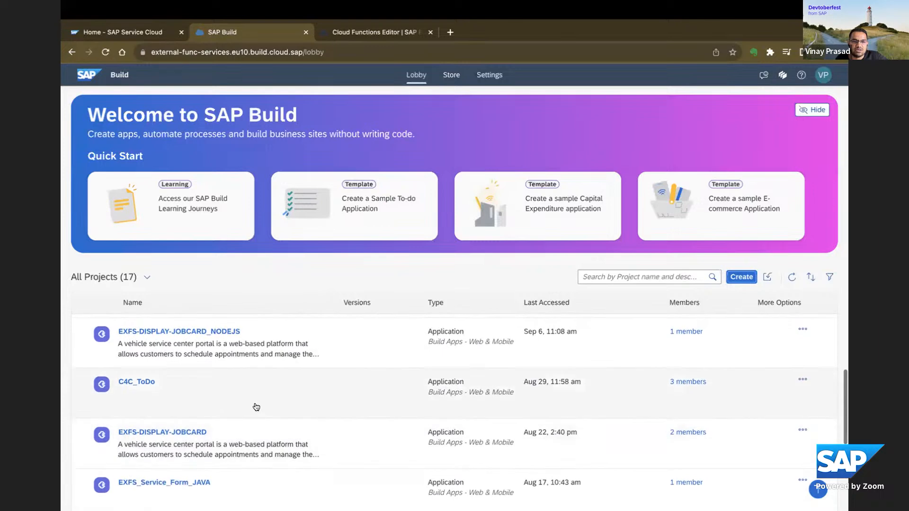
click(141, 383)
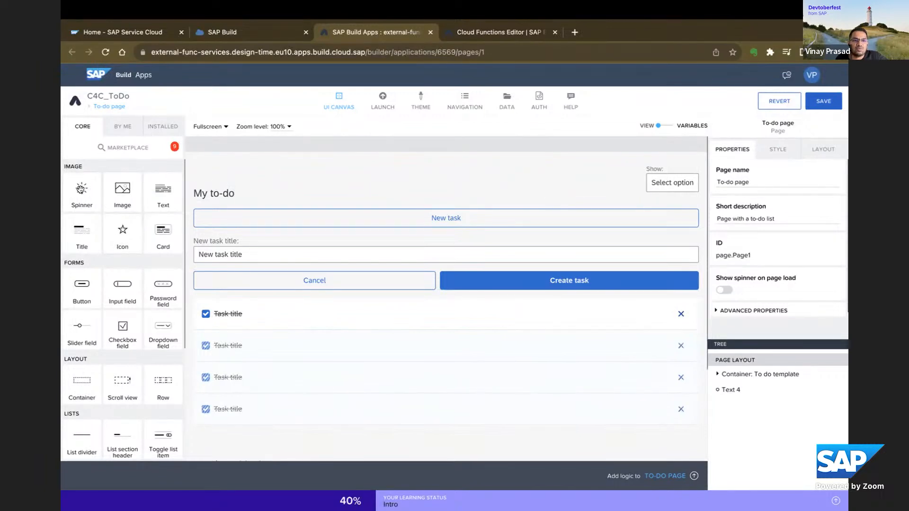
scroll(121, 254, down, 1)
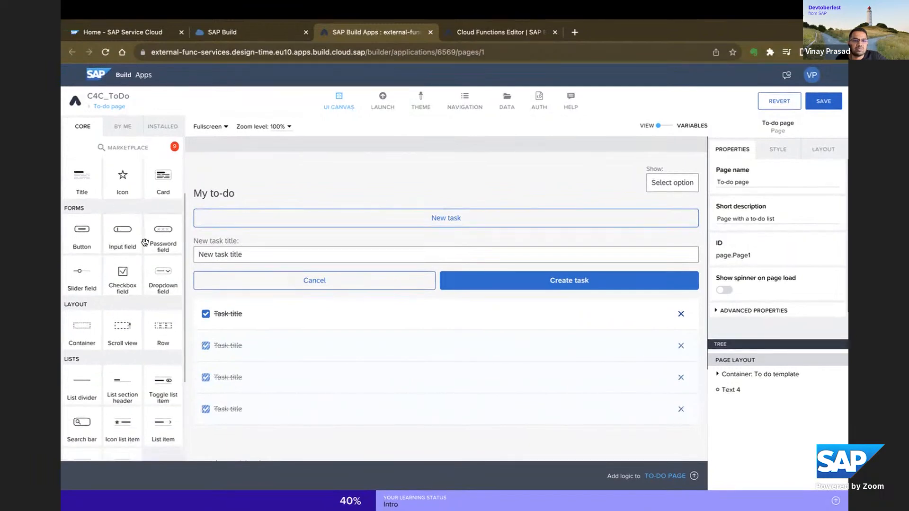
scroll(143, 274, down, 2)
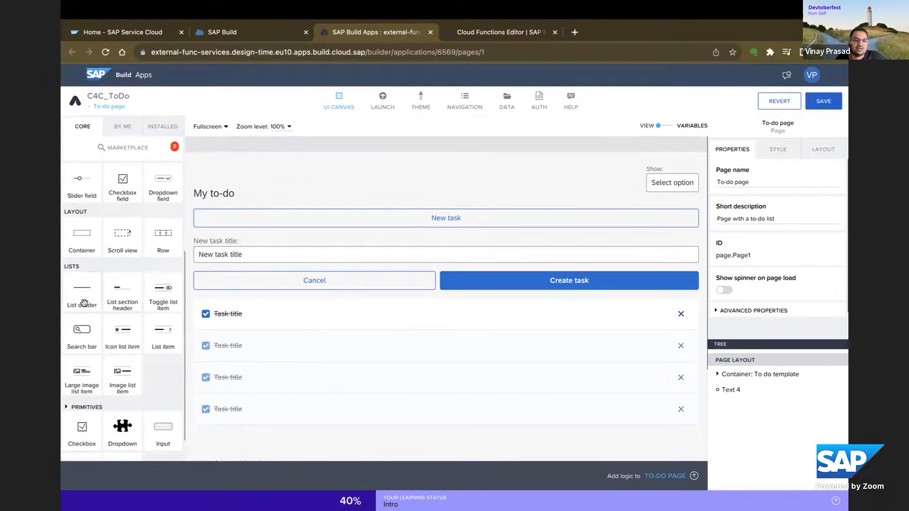
scroll(84, 303, down, 1)
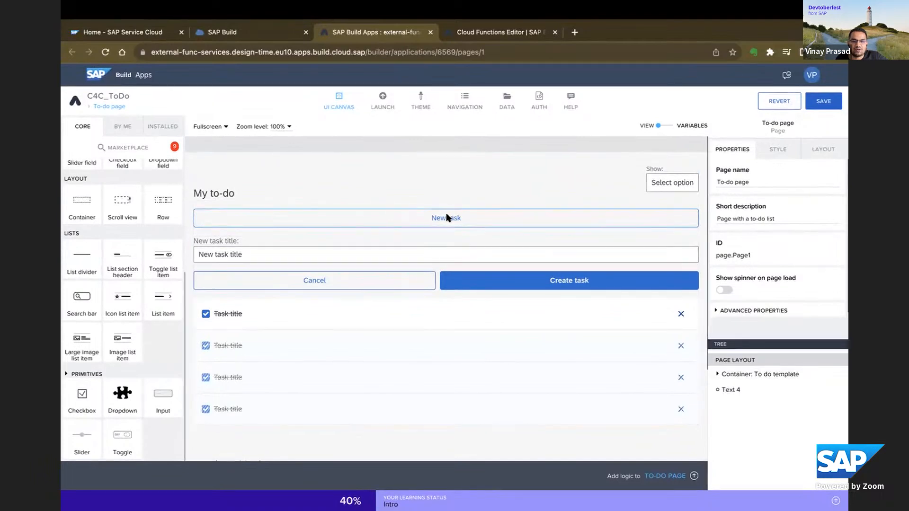
Open the To-do page's logic canvas and examine its event flows alongside the page layout.
click(693, 476)
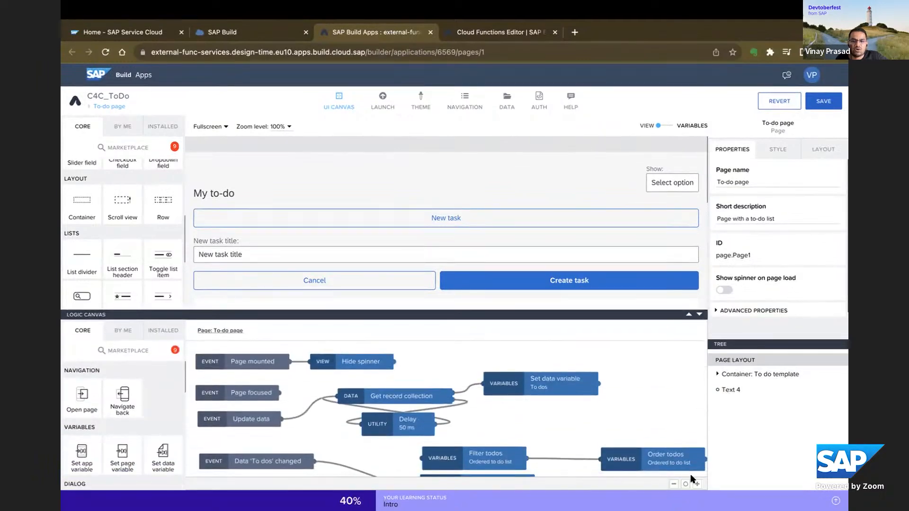
scroll(382, 253, down, 5)
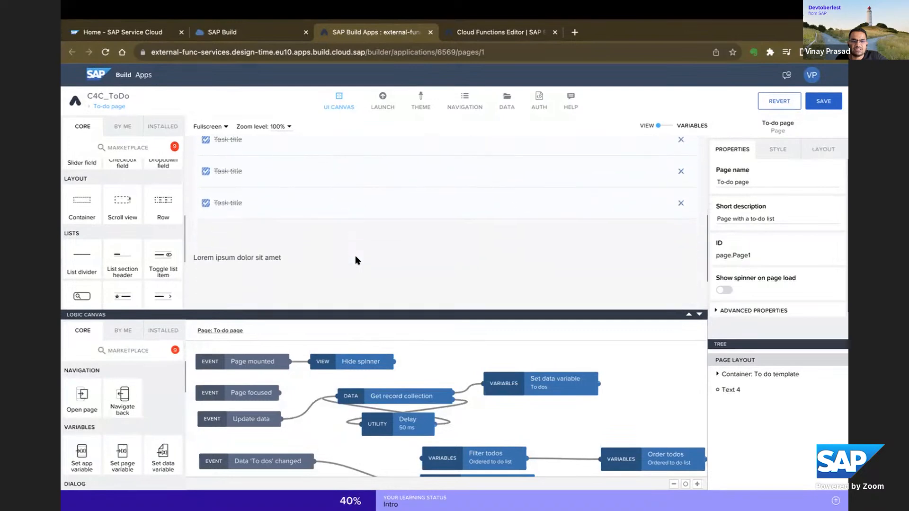
scroll(357, 261, down, 1)
scroll(356, 260, up, 4)
scroll(356, 260, down, 2)
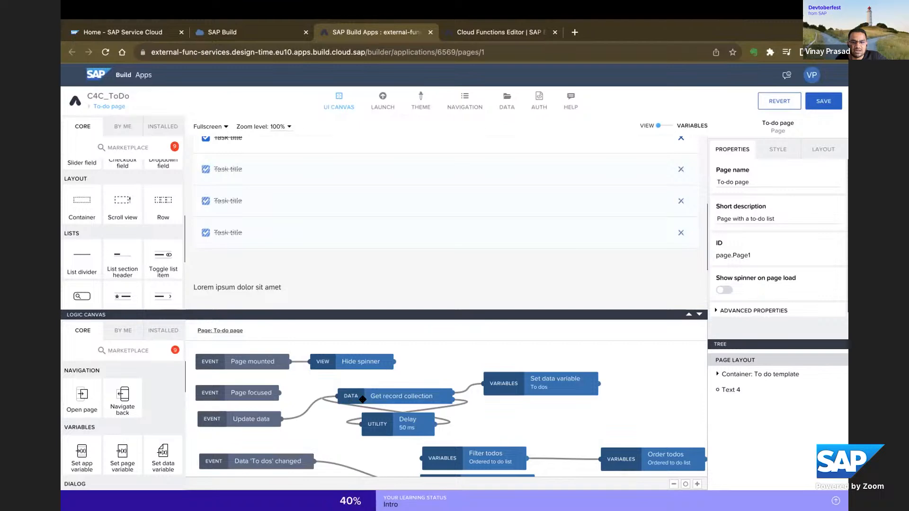
scroll(439, 408, down, 2)
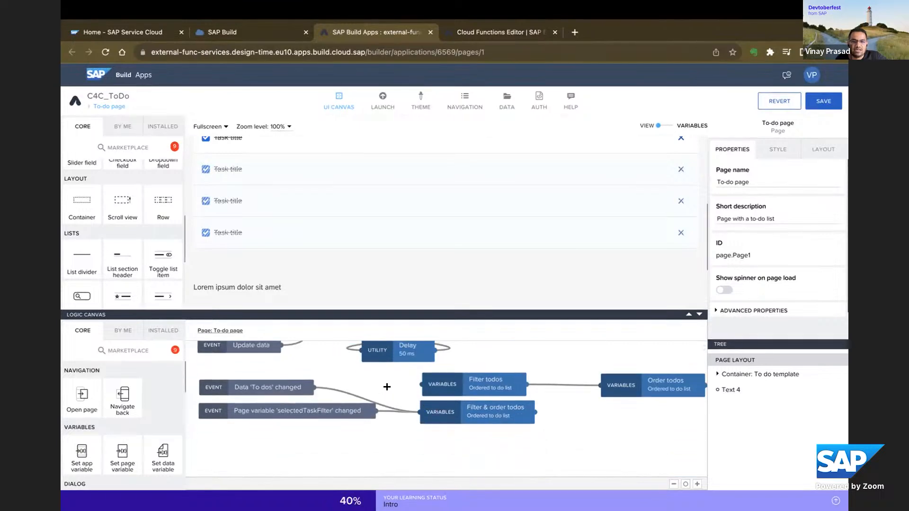
scroll(501, 425, up, 1)
Select the Filter & order todos logic node, review the flow around it, and close the logic canvas.
click(502, 429)
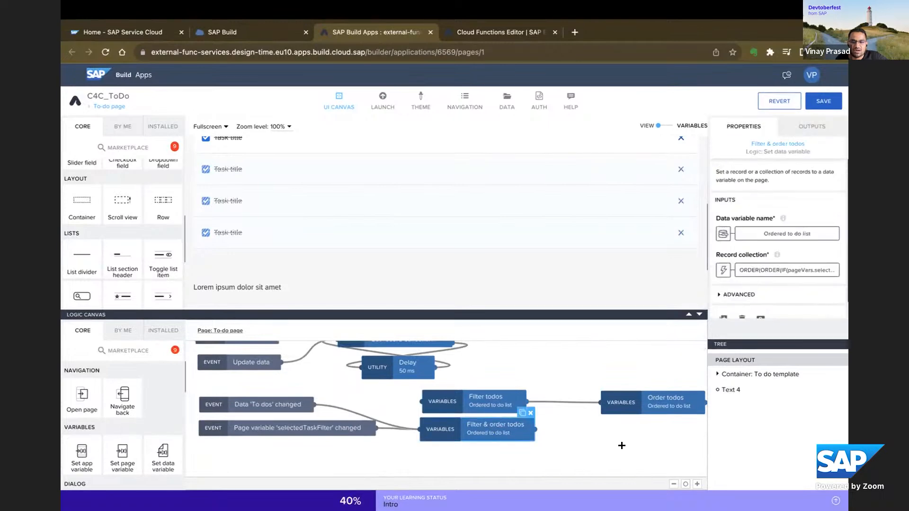
scroll(576, 434, down, 2)
scroll(574, 435, up, 1)
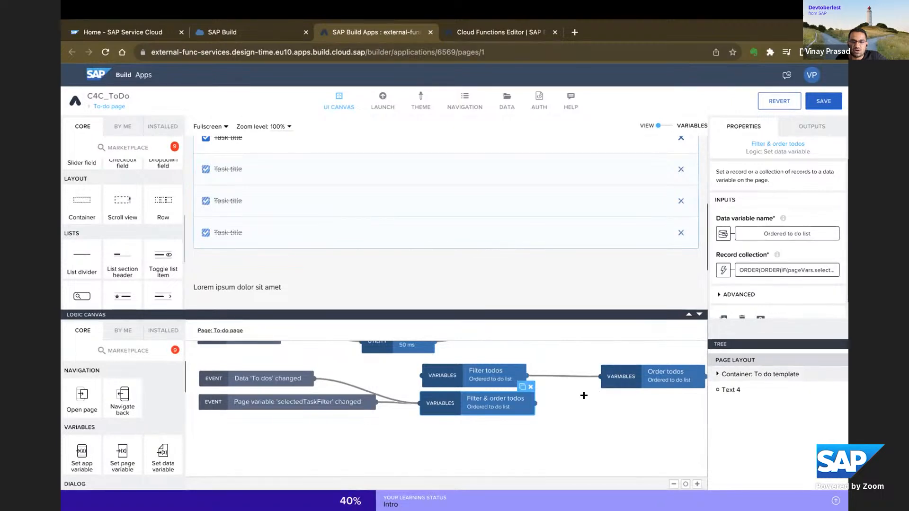
scroll(577, 398, down, 2)
scroll(576, 396, up, 1)
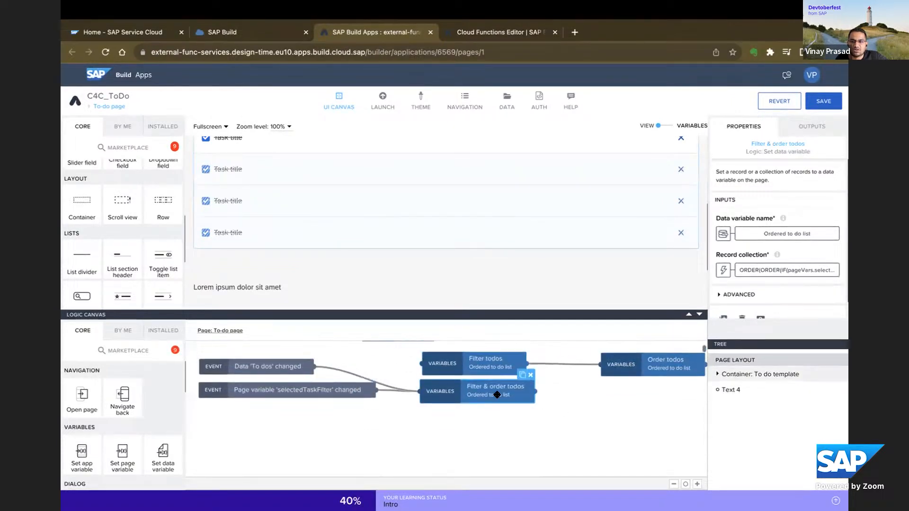
scroll(546, 404, up, 2)
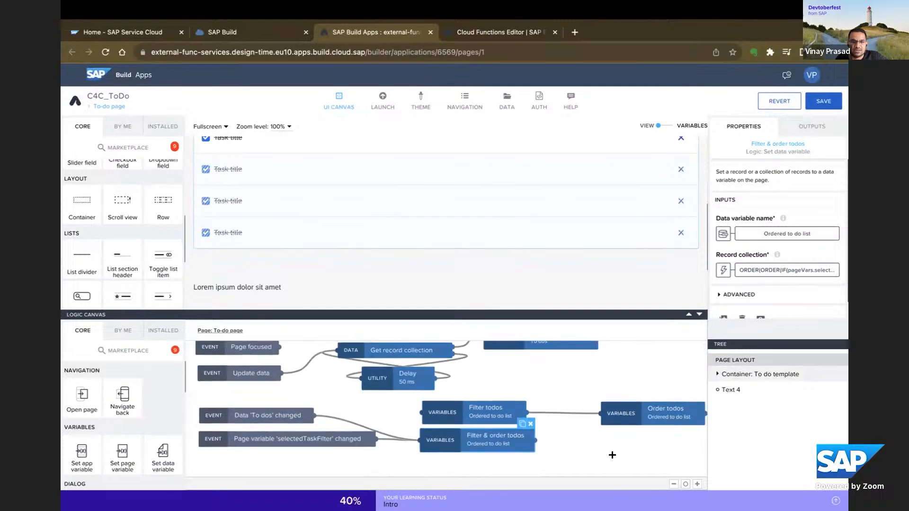
scroll(614, 458, up, 1)
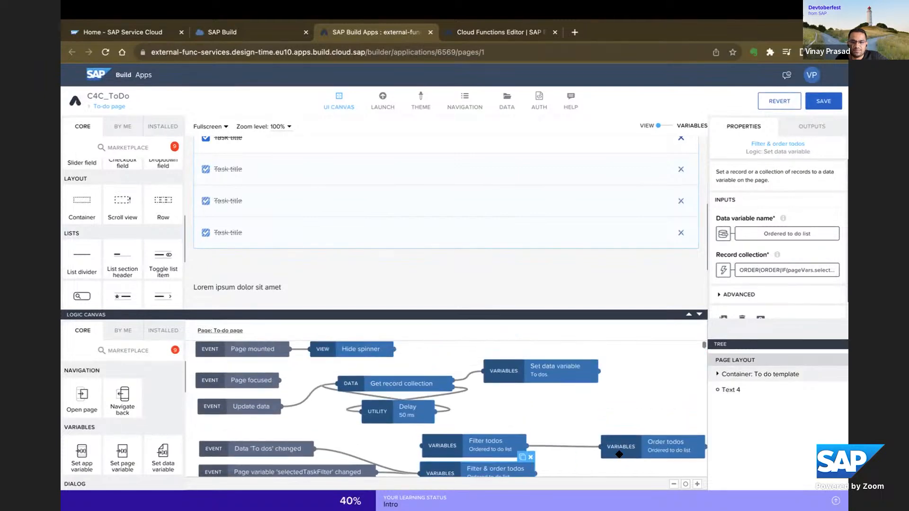
click(698, 315)
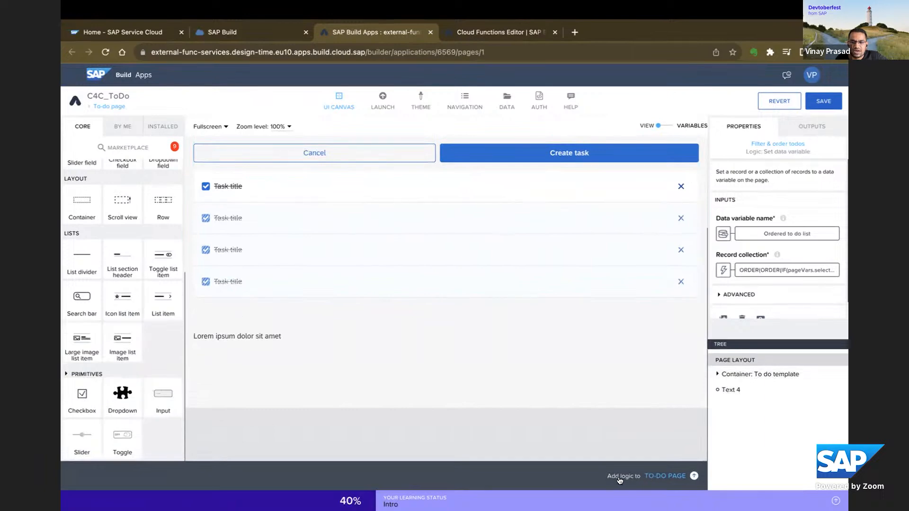
Examine the formula and the other binding types for the Filter & order todos record collection, and leave the binding editor.
scroll(481, 367, up, 3)
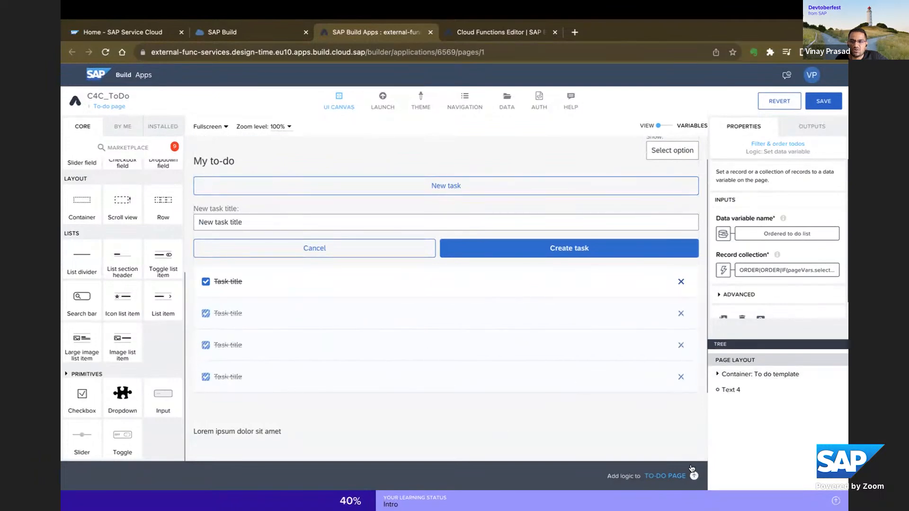
mouse_move(788, 243)
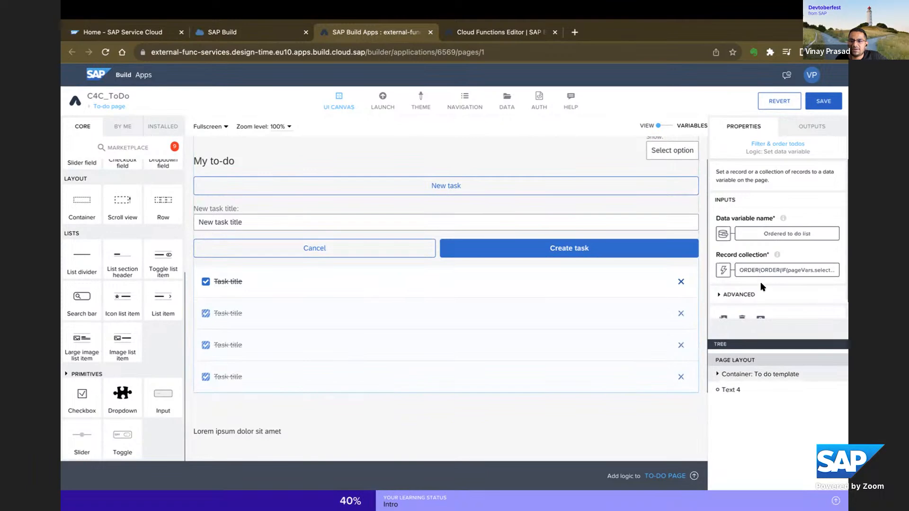
click(723, 270)
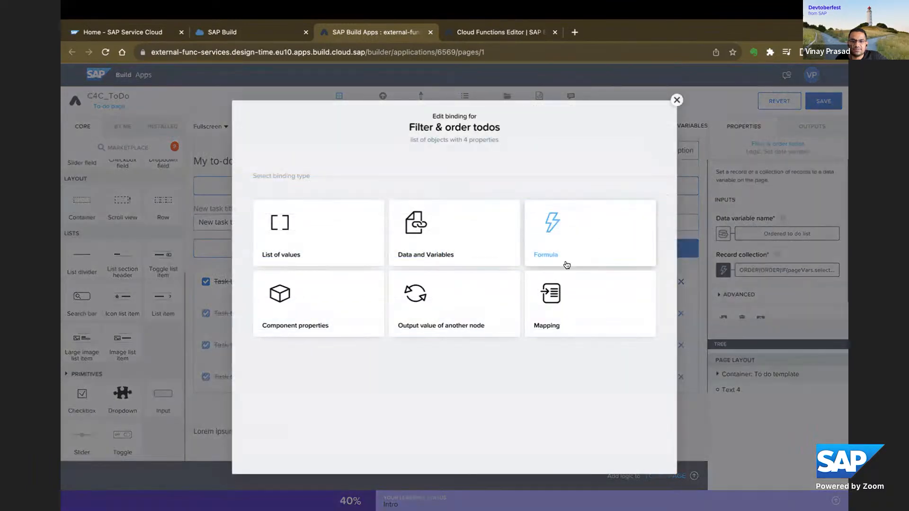
click(570, 258)
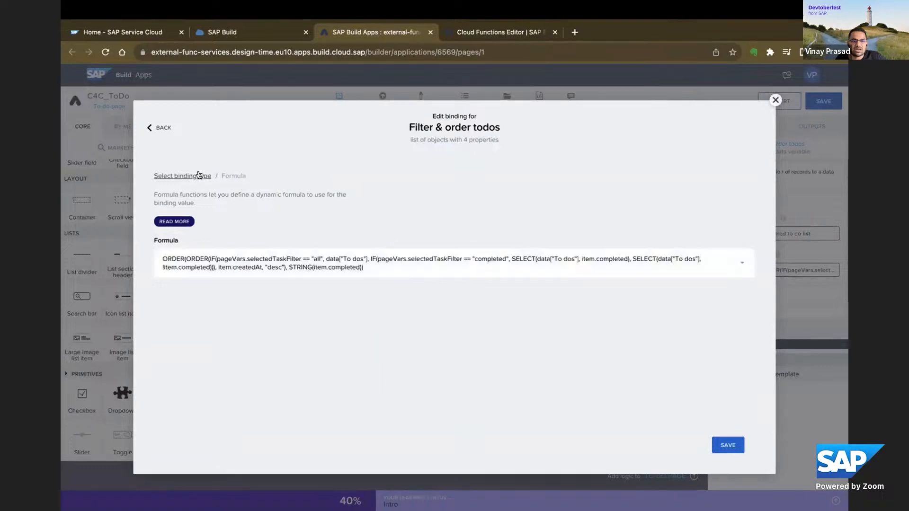
click(159, 128)
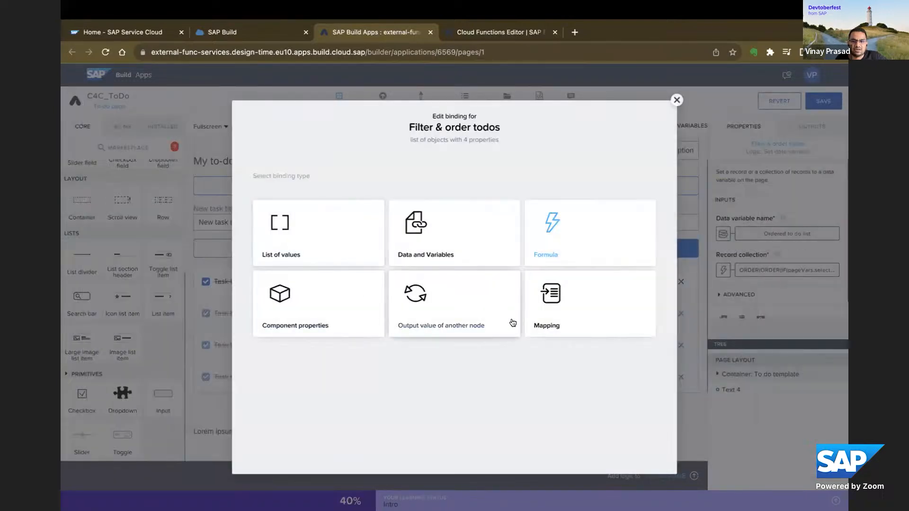
click(677, 100)
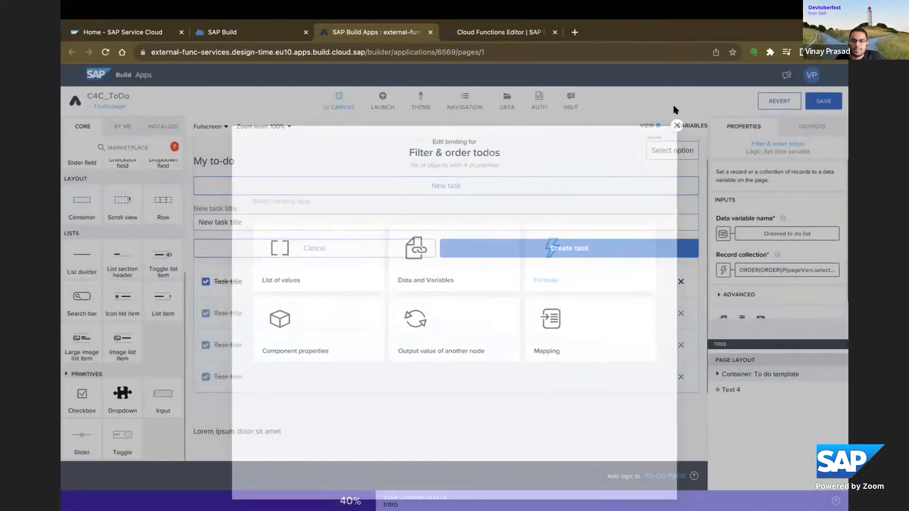
Look over the To-do page's layout and save the C4C_ToDo app.
scroll(405, 311, down, 3)
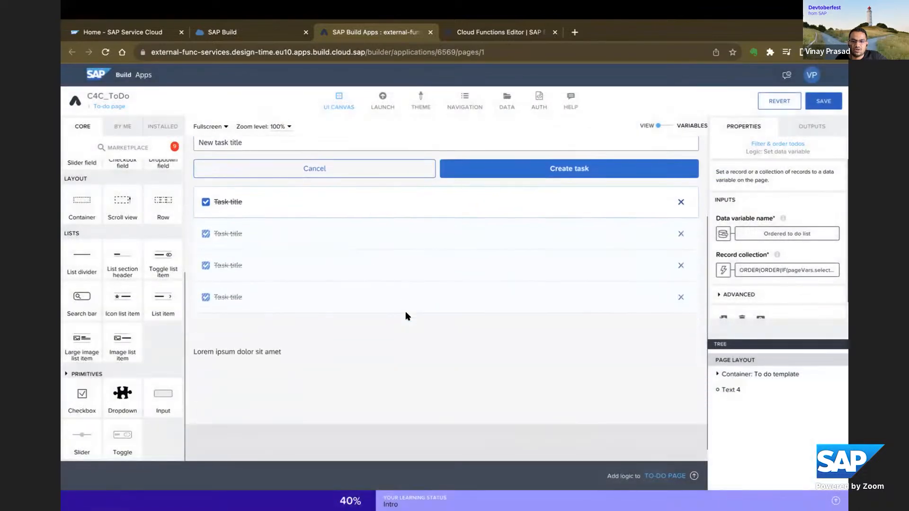
scroll(405, 312, up, 3)
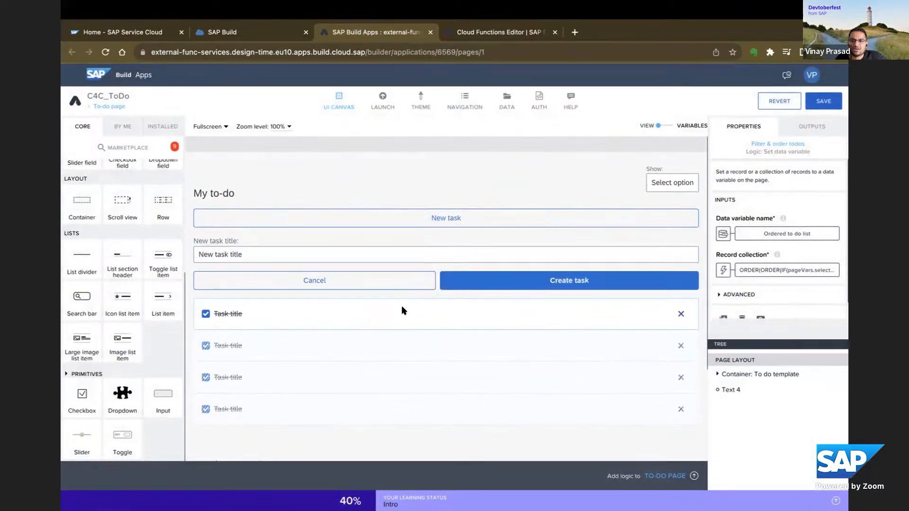
scroll(405, 316, down, 2)
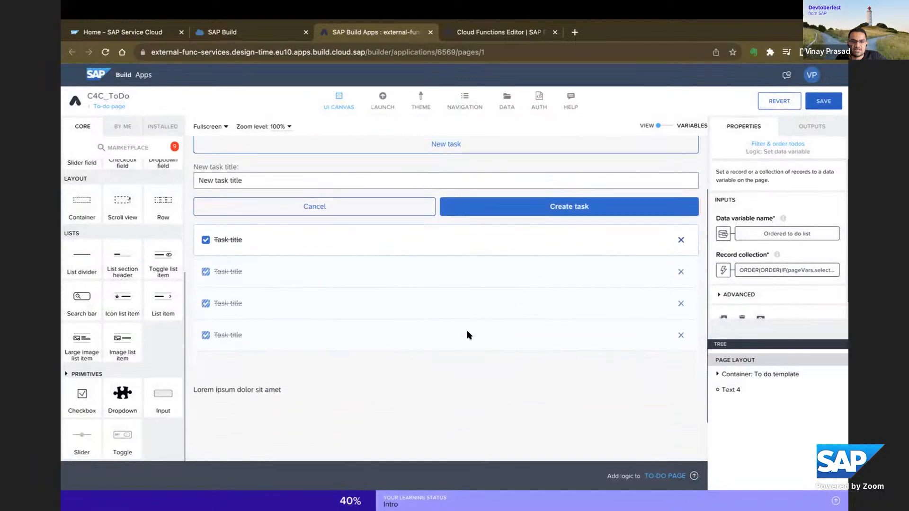
scroll(556, 344, up, 1)
scroll(548, 330, up, 3)
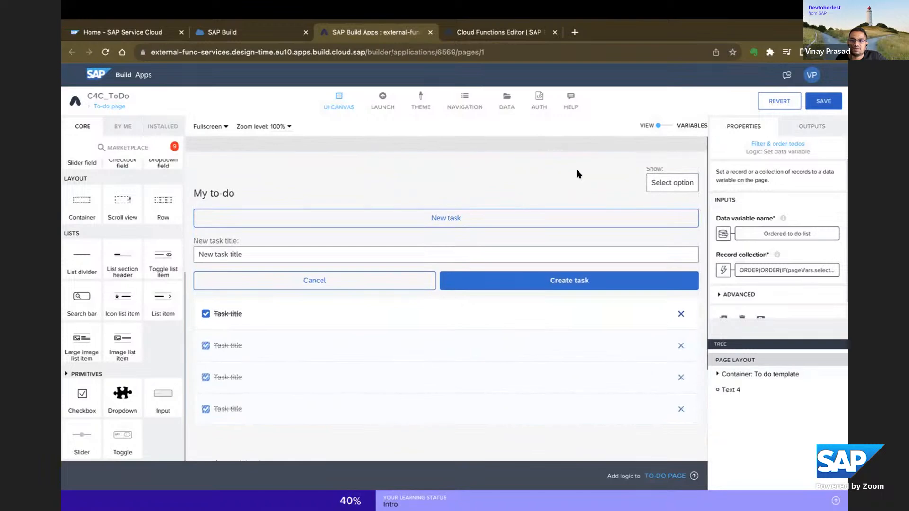
click(823, 101)
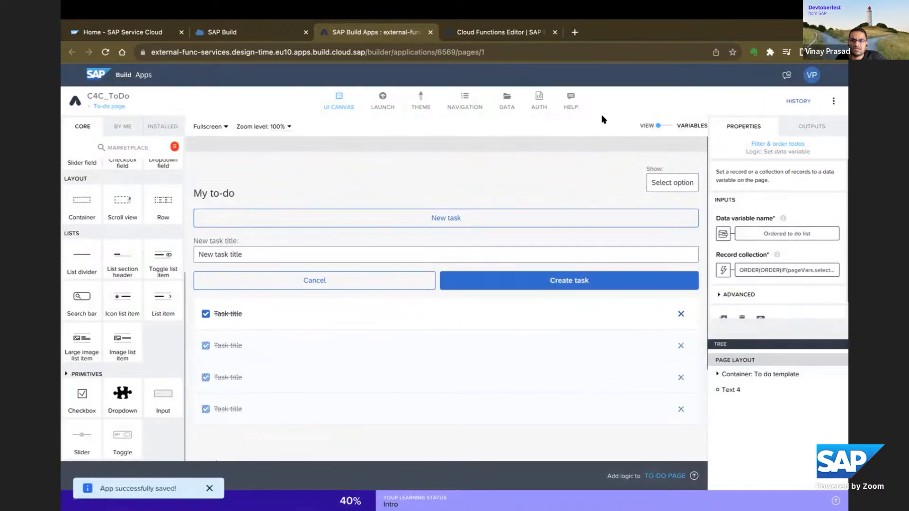
Open the app's authentication settings and check the current authentication method.
click(539, 106)
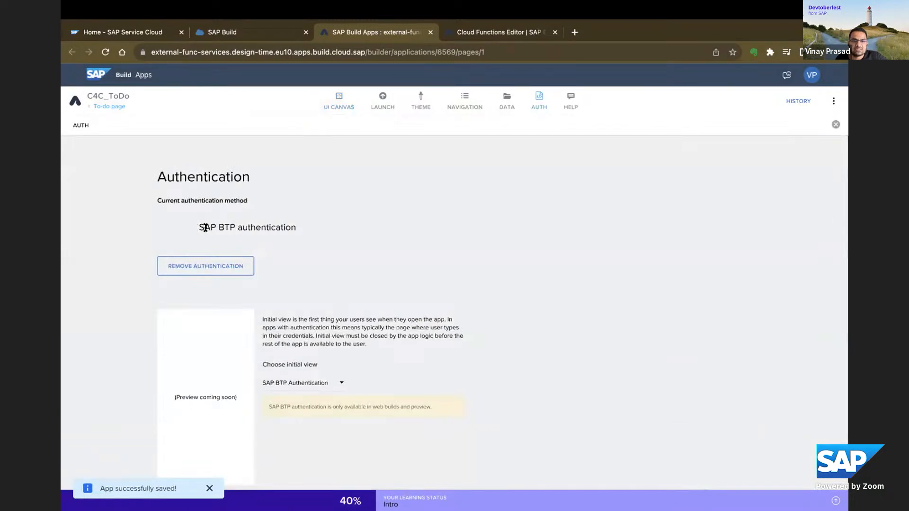
drag(200, 228, 297, 230)
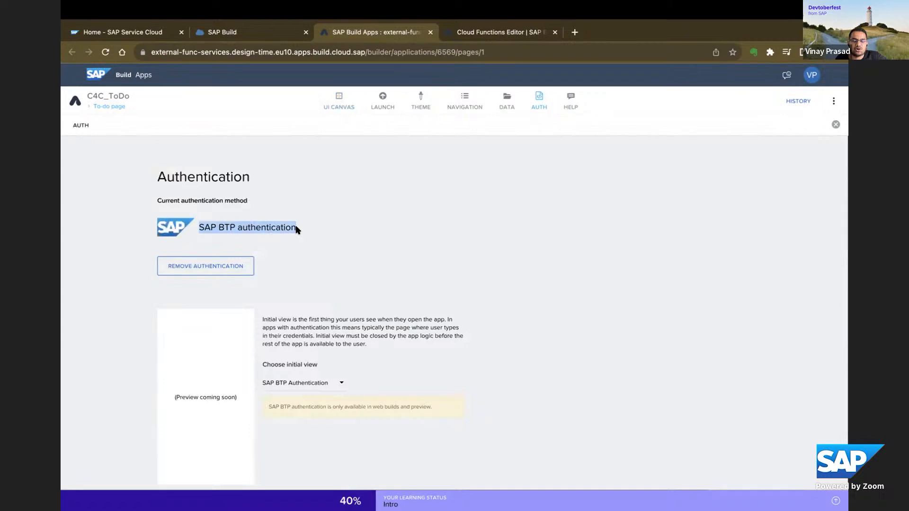
triple_click(226, 228)
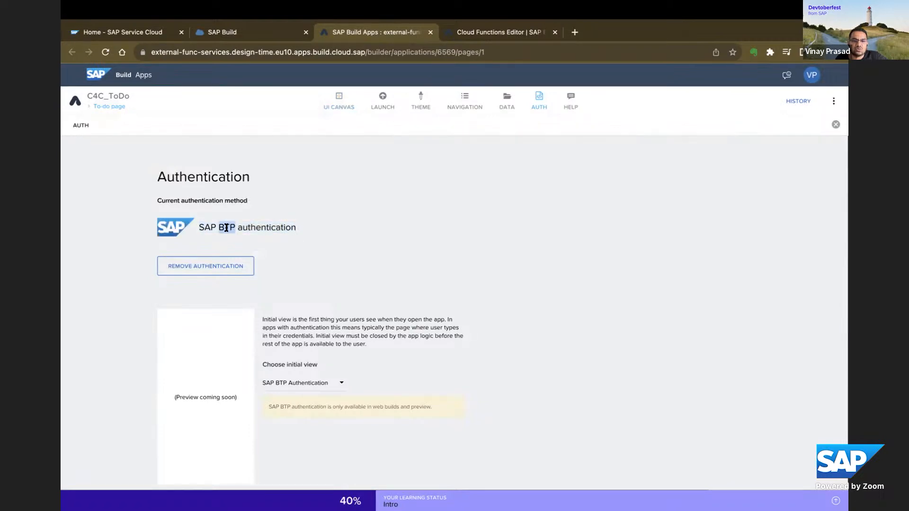
Review the app's SAP BTP authentication method and its initial view settings.
double_click(264, 227)
scroll(374, 256, down, 1)
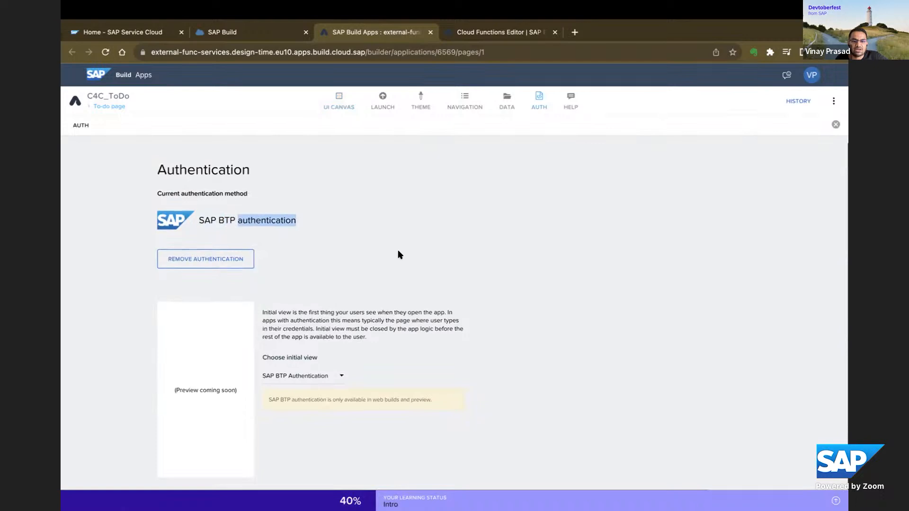
scroll(399, 256, up, 1)
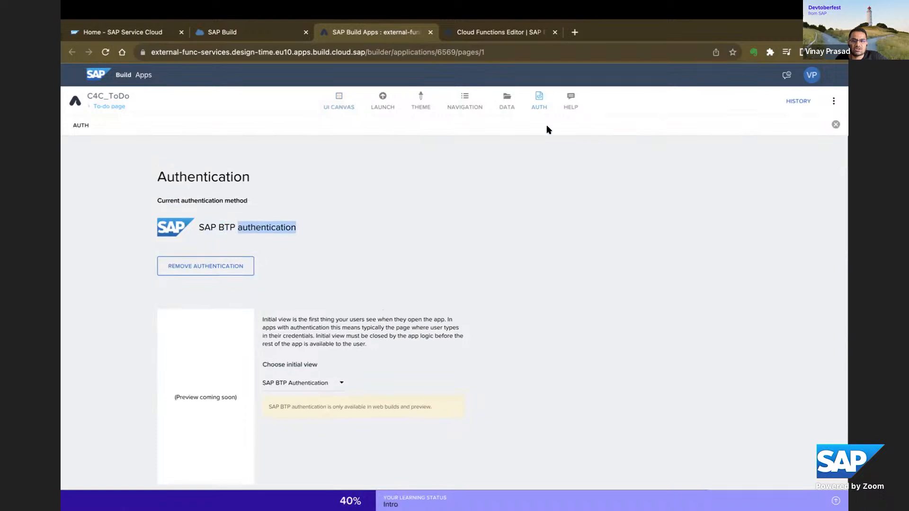
Open the app's data configuration, start adding an integration and read the Visual cloud functions option.
click(510, 109)
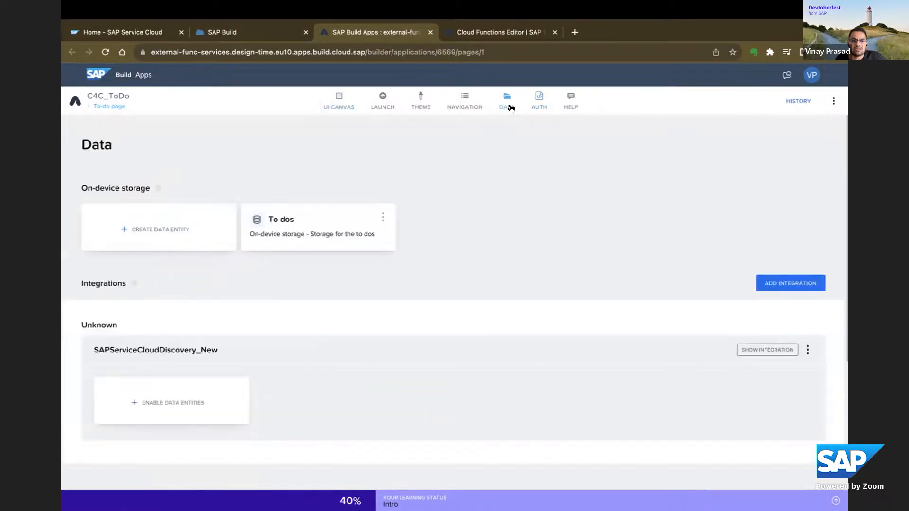
scroll(653, 282, down, 2)
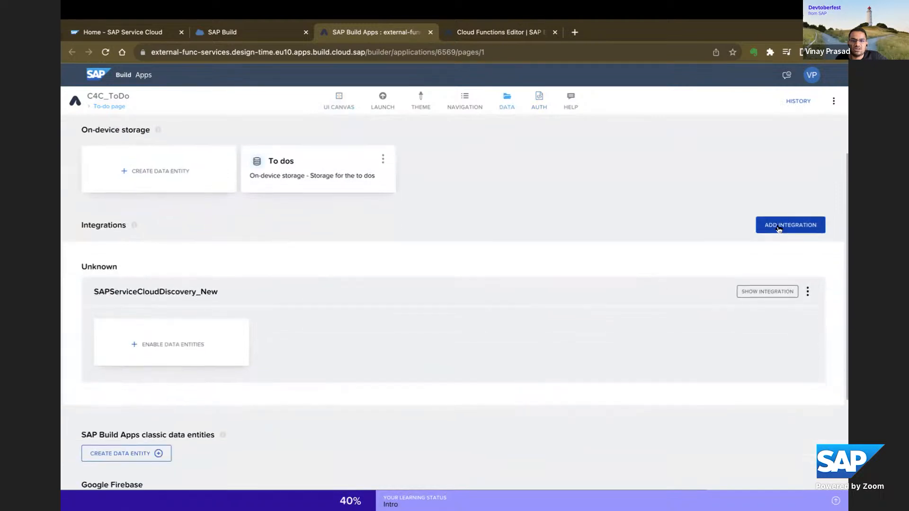
click(779, 228)
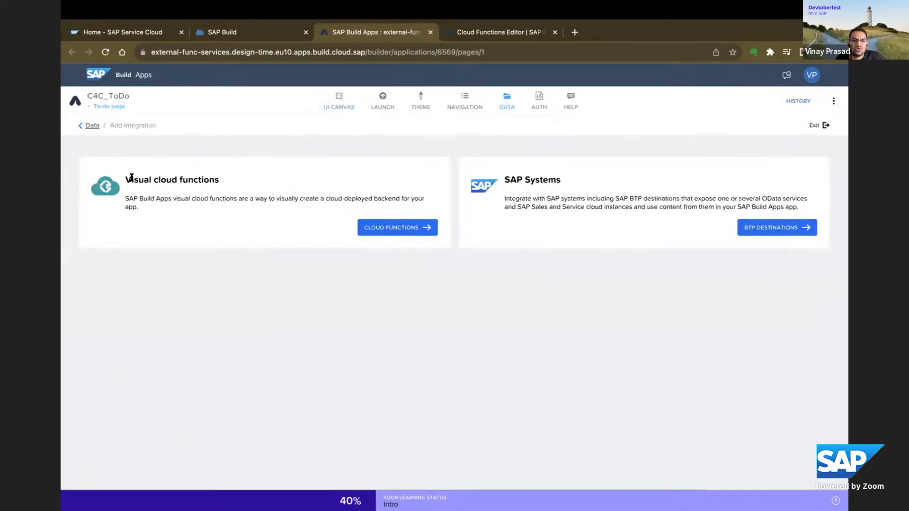
drag(124, 179, 215, 179)
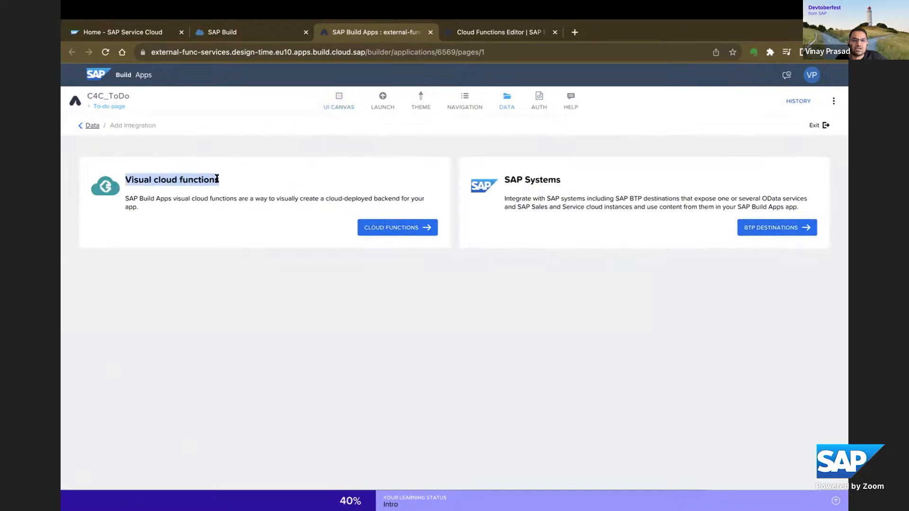
triple_click(165, 198)
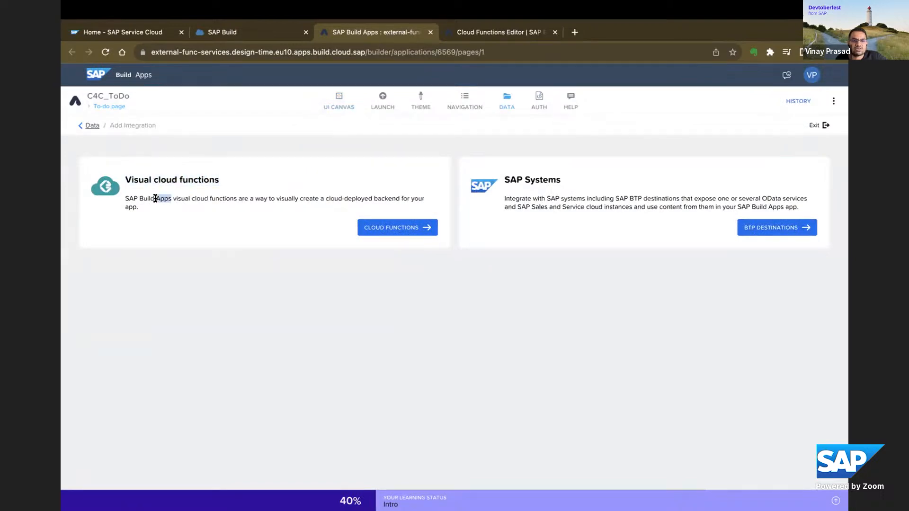
Open the ServiceOrder backend among the visual cloud functions and review its entity's fields and capabilities.
click(381, 228)
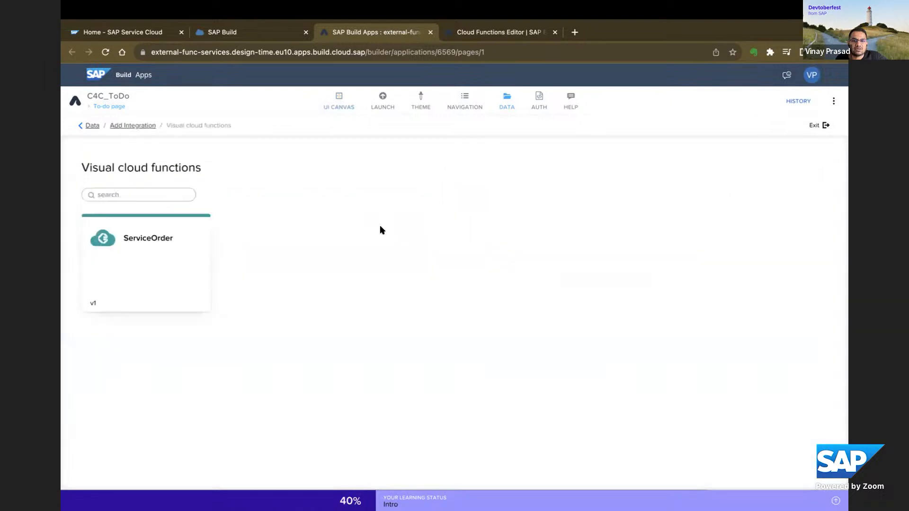
click(167, 246)
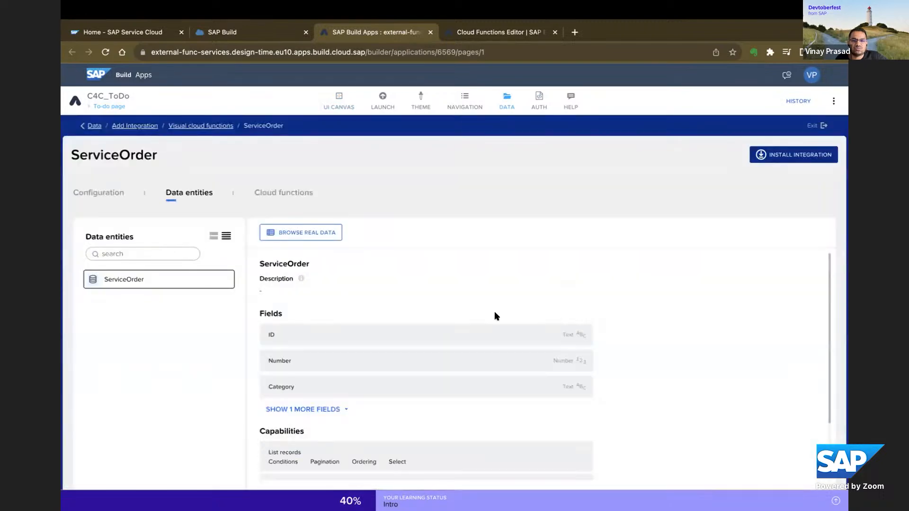
scroll(587, 340, down, 3)
scroll(588, 342, up, 2)
scroll(607, 342, down, 2)
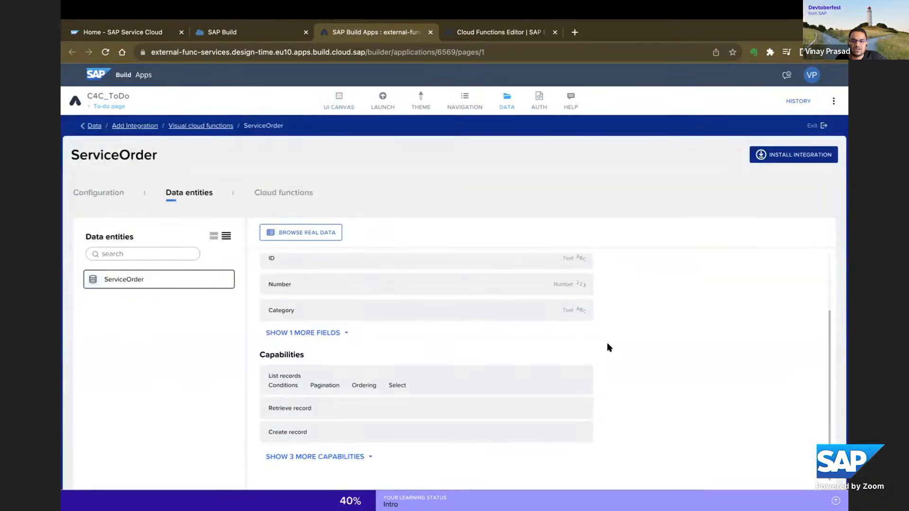
Return to the data configuration and open the SAPServiceCloudDiscoveryVlab BTP destination as a new integration.
click(504, 107)
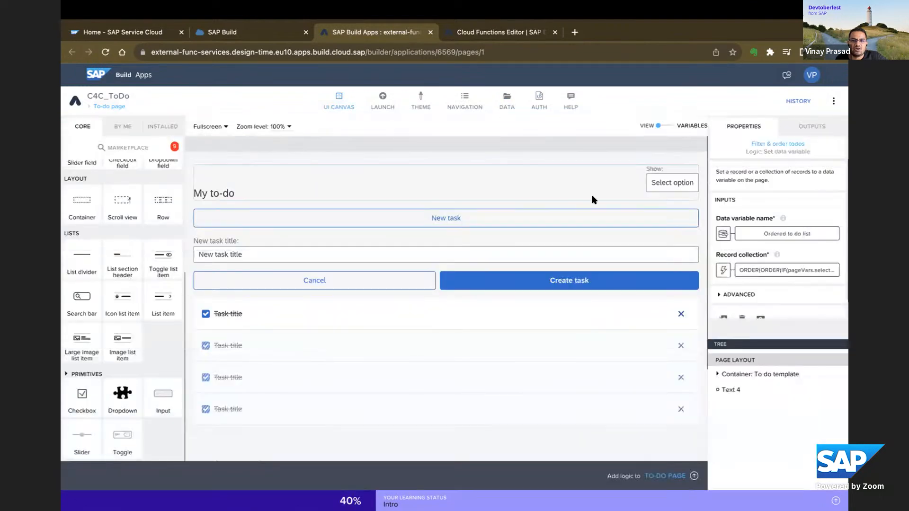
click(504, 103)
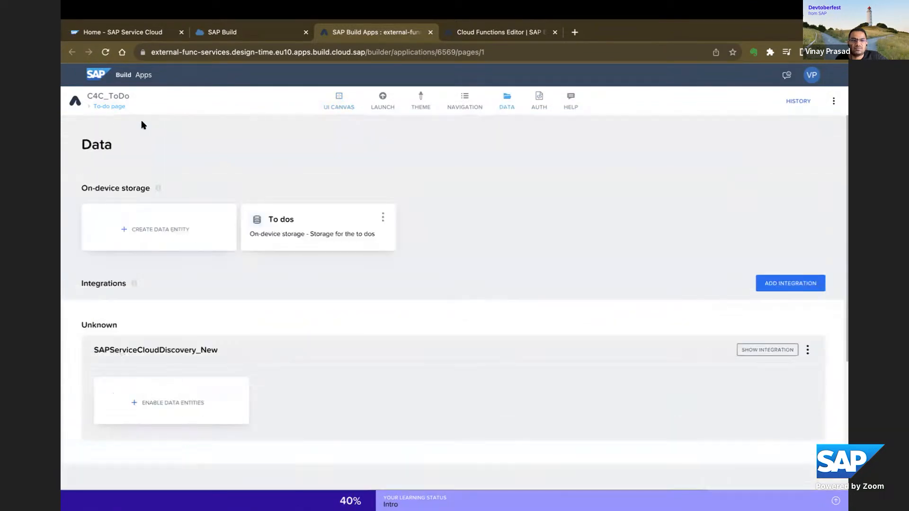
click(768, 285)
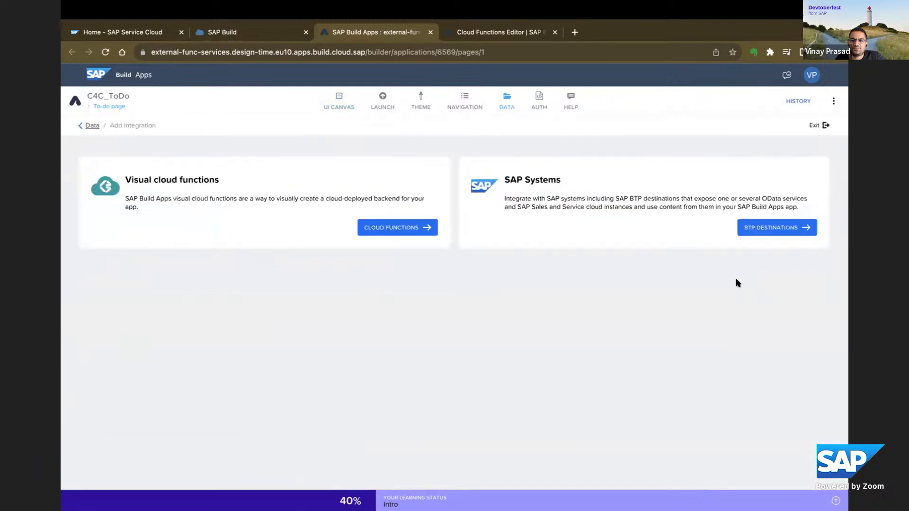
click(769, 230)
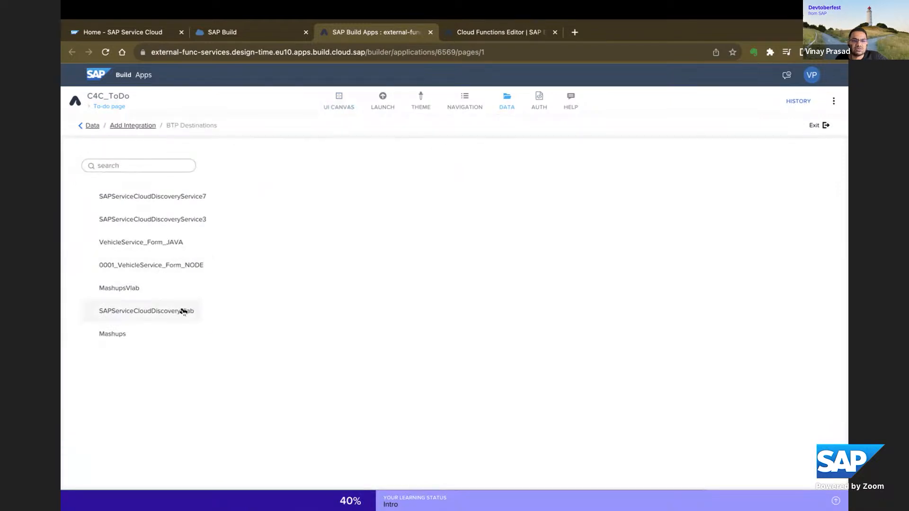
click(168, 311)
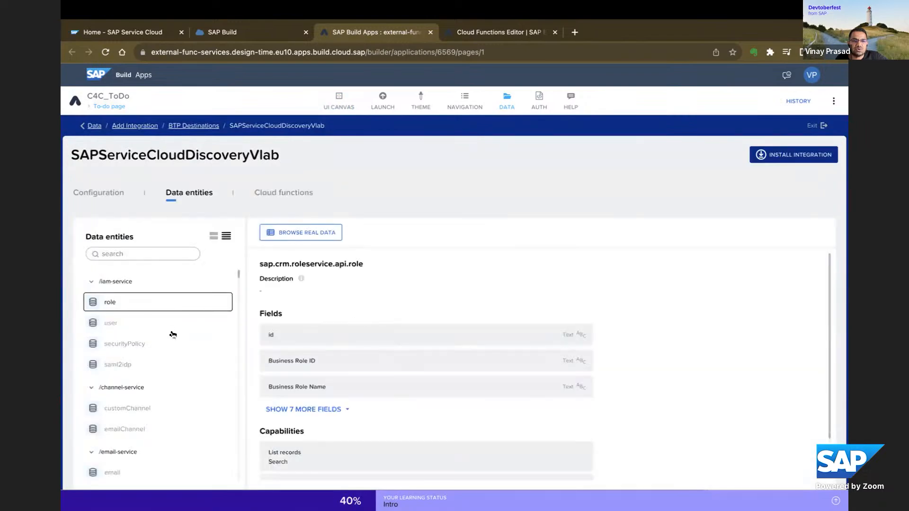
Look through the data entities offered by the SAPServiceCloudDiscoveryVlab destination, grouped by service.
scroll(172, 335, down, 4)
scroll(172, 334, up, 4)
scroll(173, 319, down, 3)
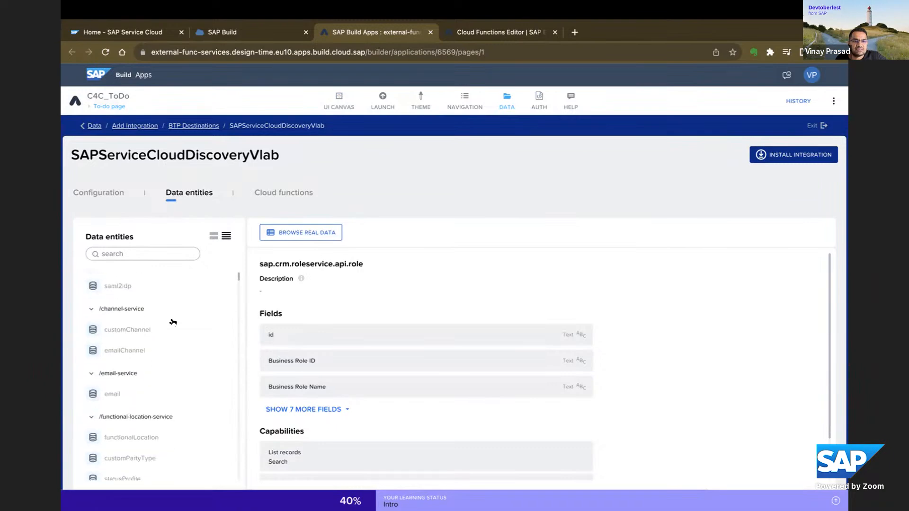
scroll(173, 322, down, 8)
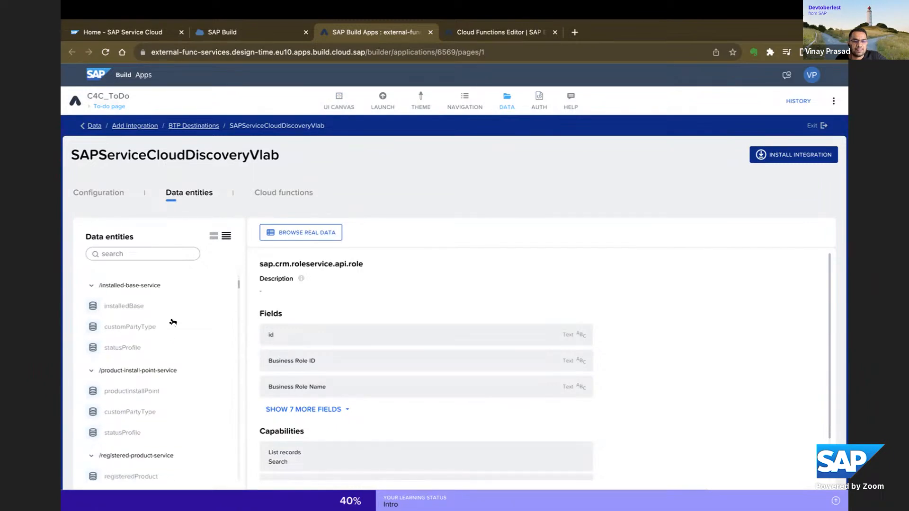
scroll(173, 323, down, 4)
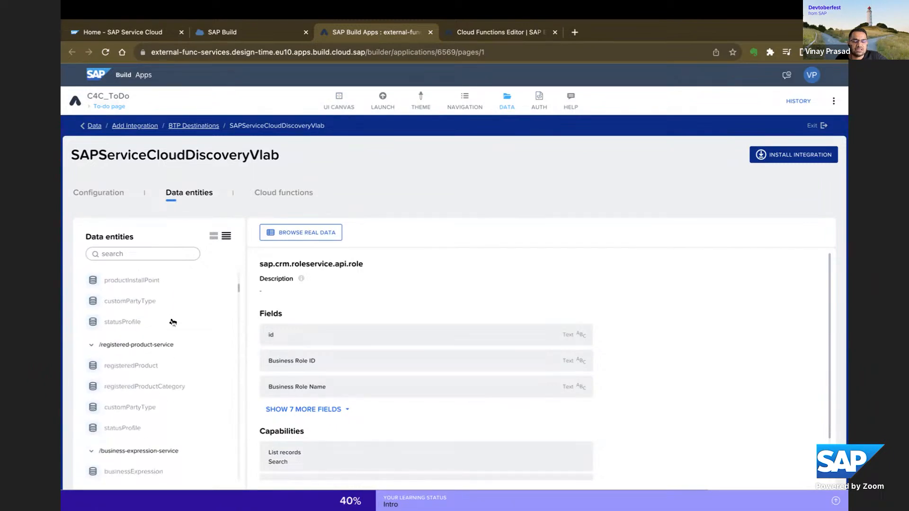
Search the destination's data entities for "case" and select the case entity.
click(137, 254)
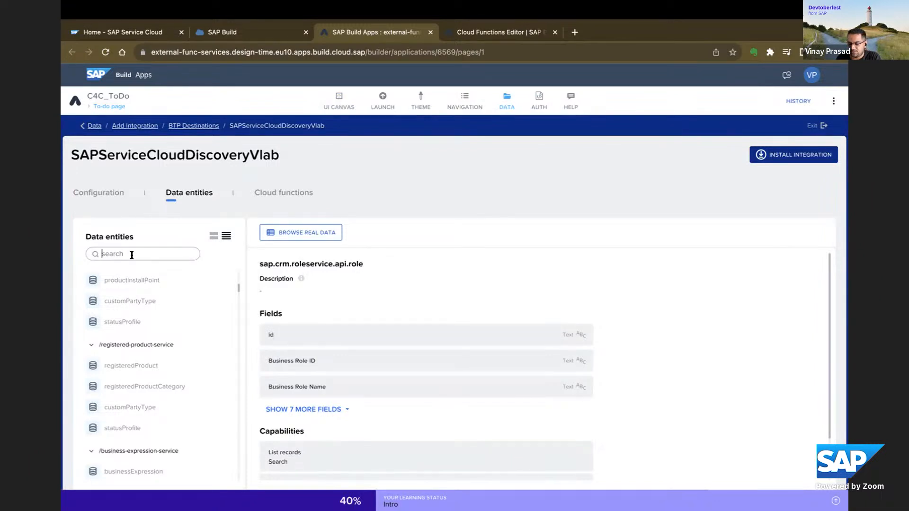
text(cc)
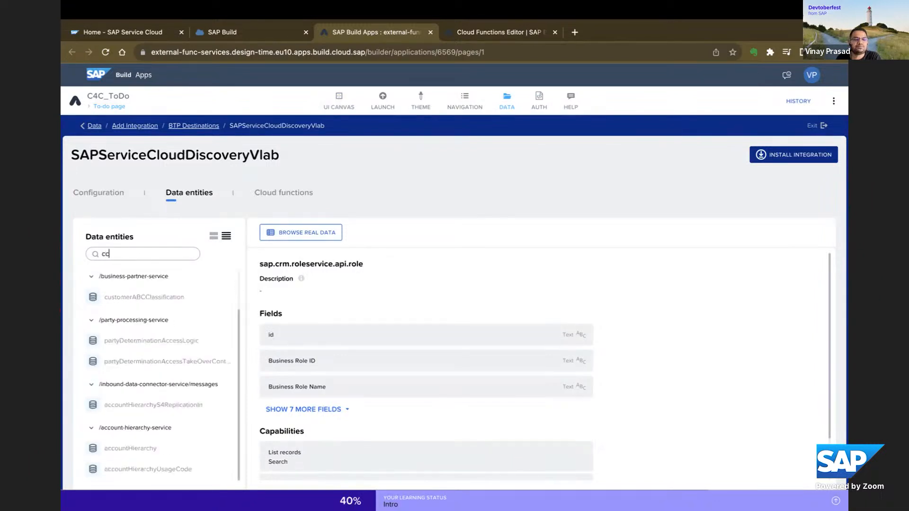
key(BackSpace)
key(BackSpace)
text(case)
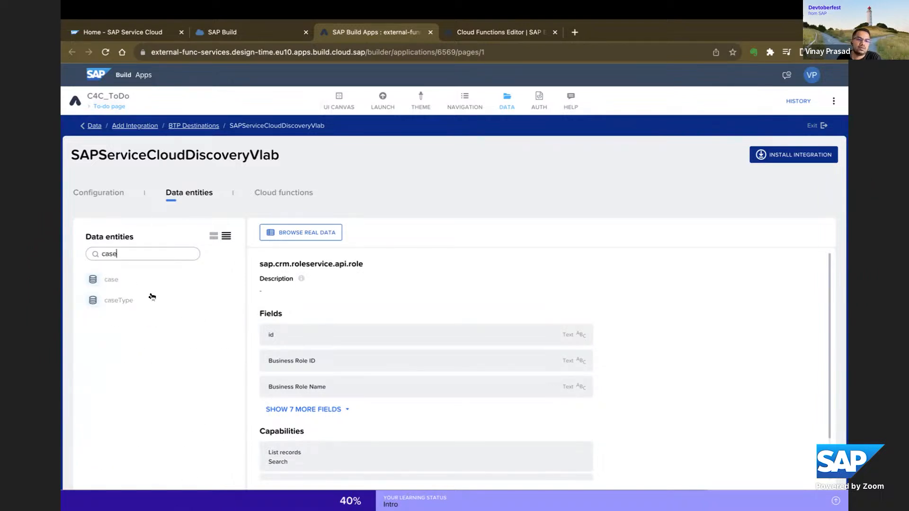
click(122, 283)
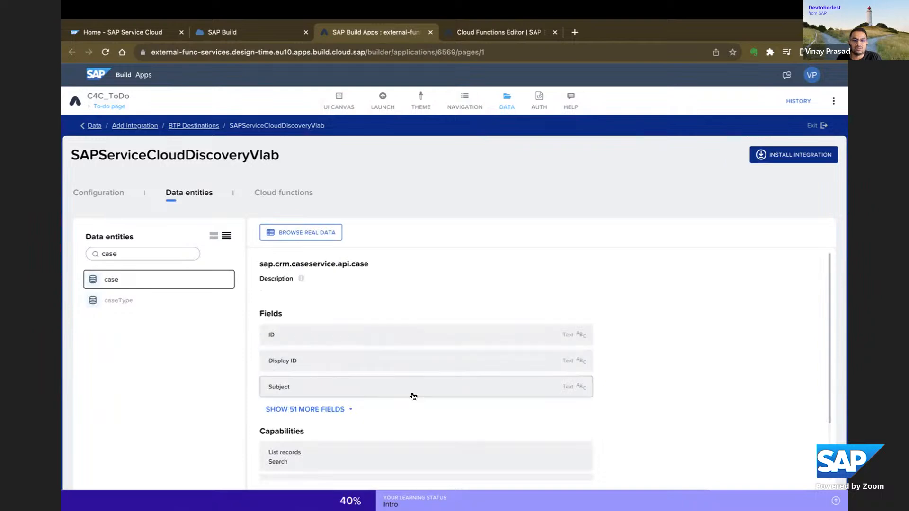
Expand the case entity's full capabilities list and review it together with the entity's fields.
scroll(414, 397, down, 1)
scroll(414, 397, down, 3)
click(350, 457)
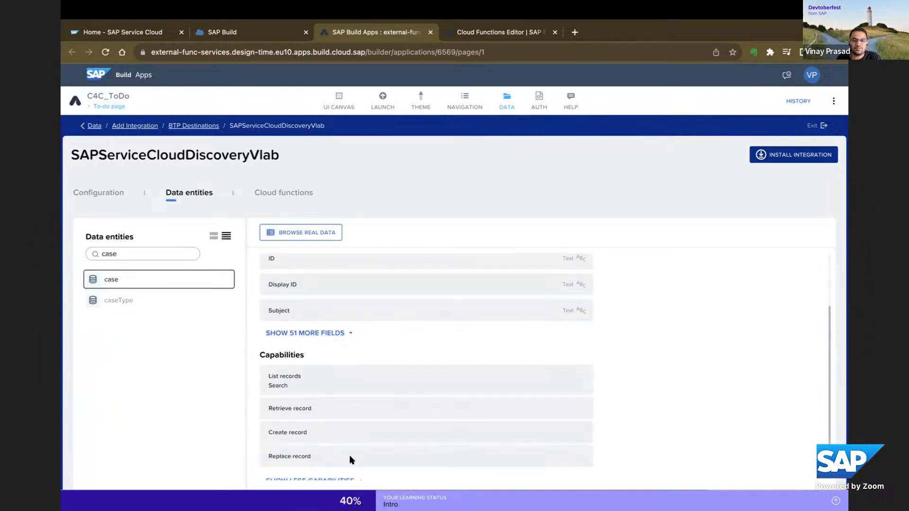
scroll(662, 434, down, 1)
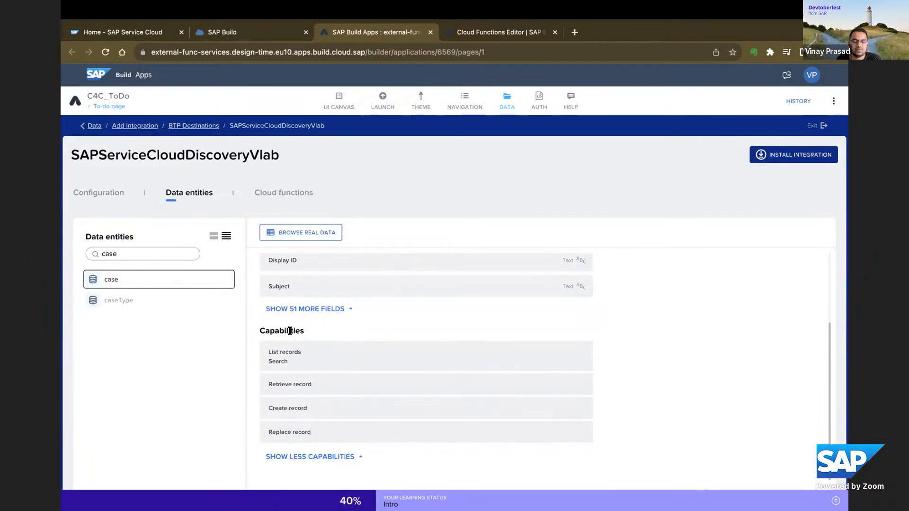
drag(259, 330, 371, 341)
scroll(378, 320, up, 4)
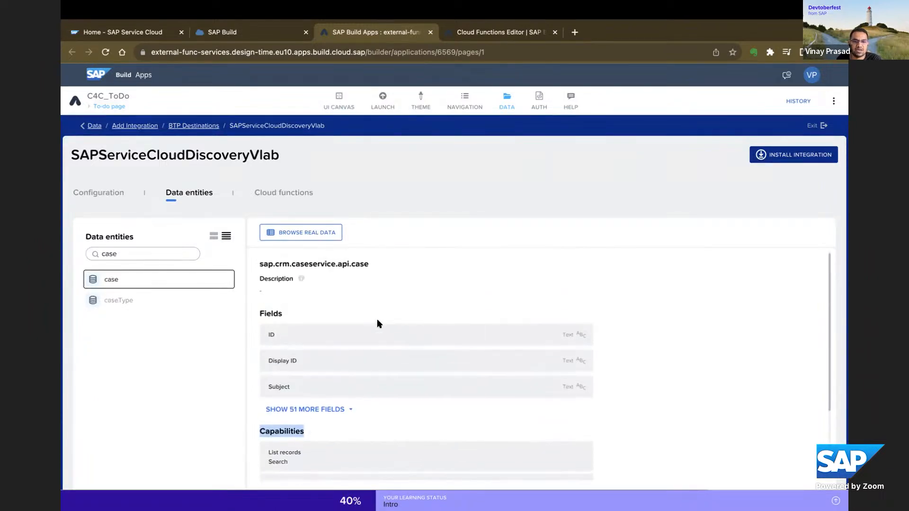
Browse the case entity's real data across its columns, close the data view and recheck the entity's capabilities.
click(313, 240)
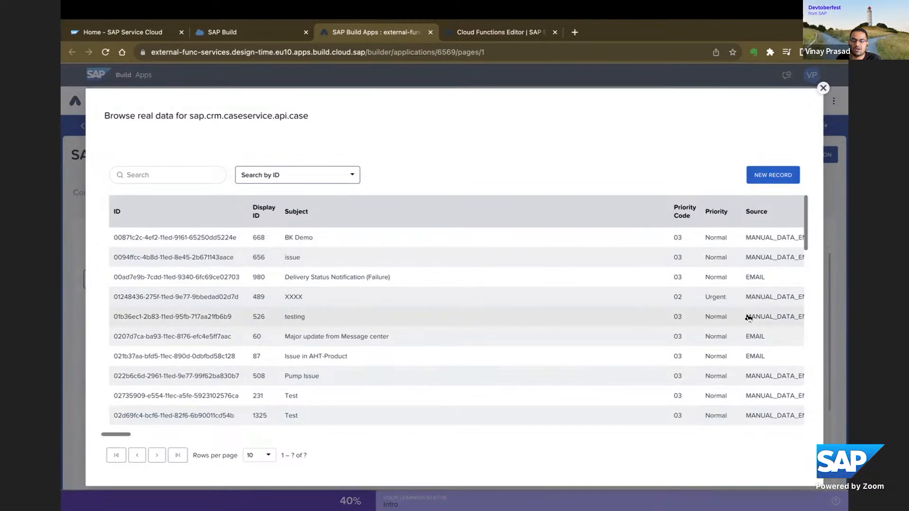
scroll(747, 319, right, 10)
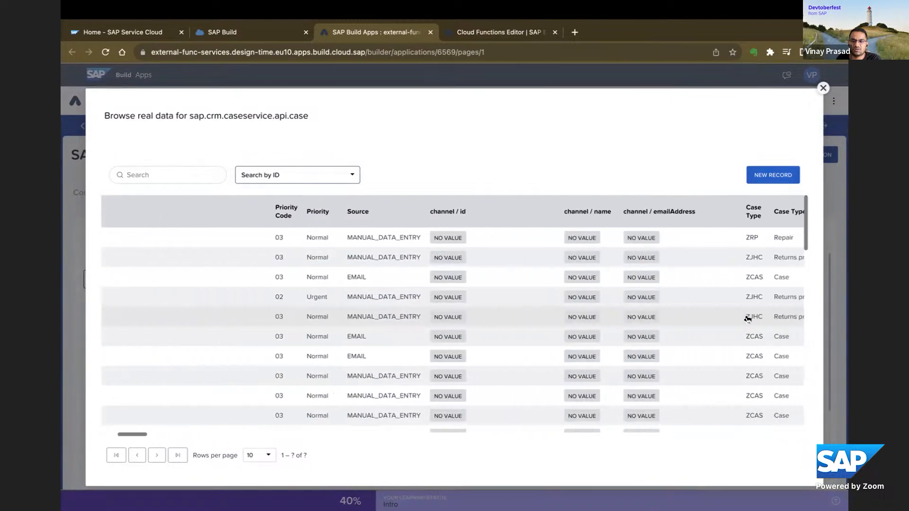
scroll(748, 319, right, 10)
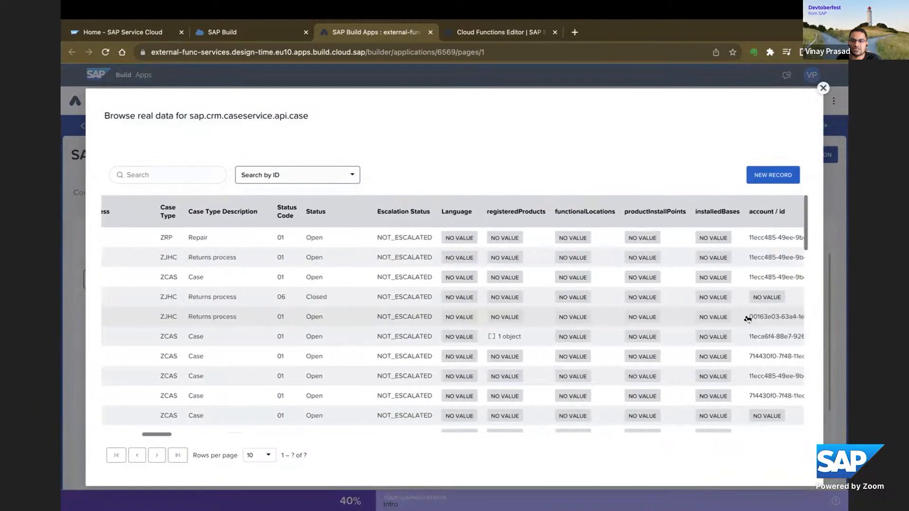
scroll(748, 318, right, 2)
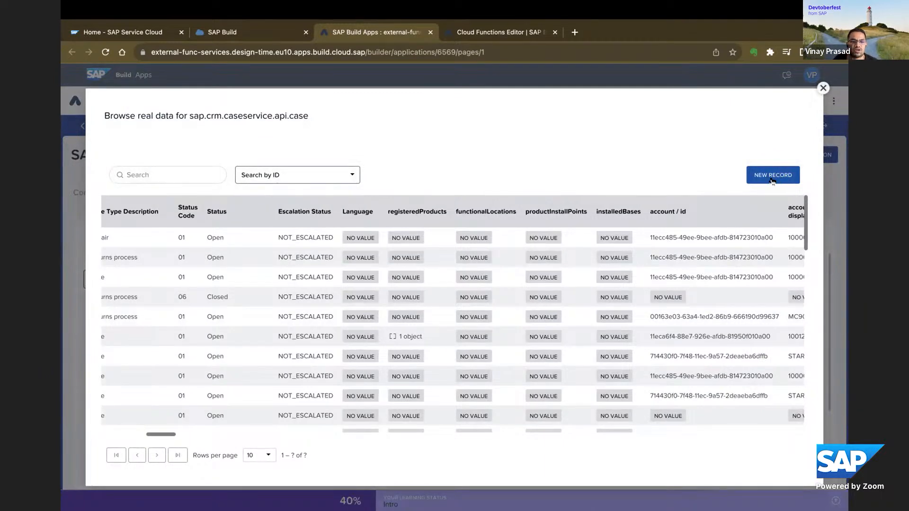
click(822, 90)
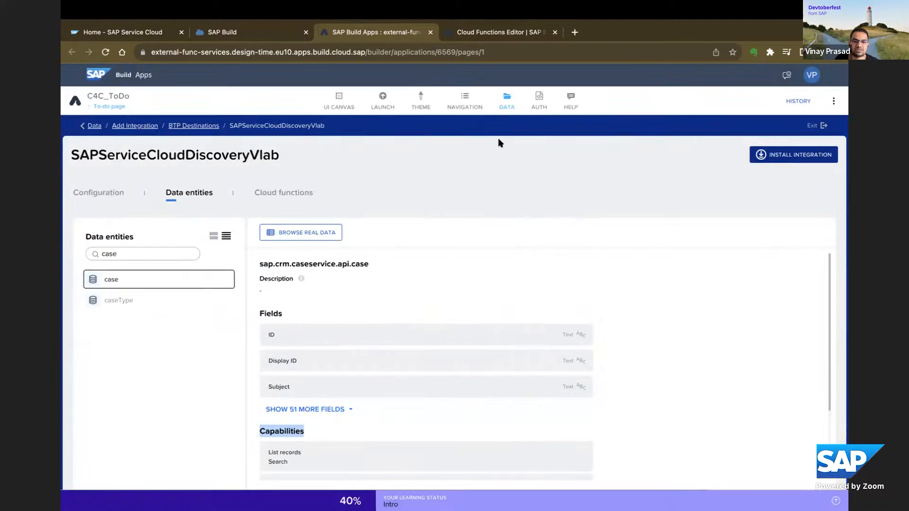
scroll(615, 329, down, 2)
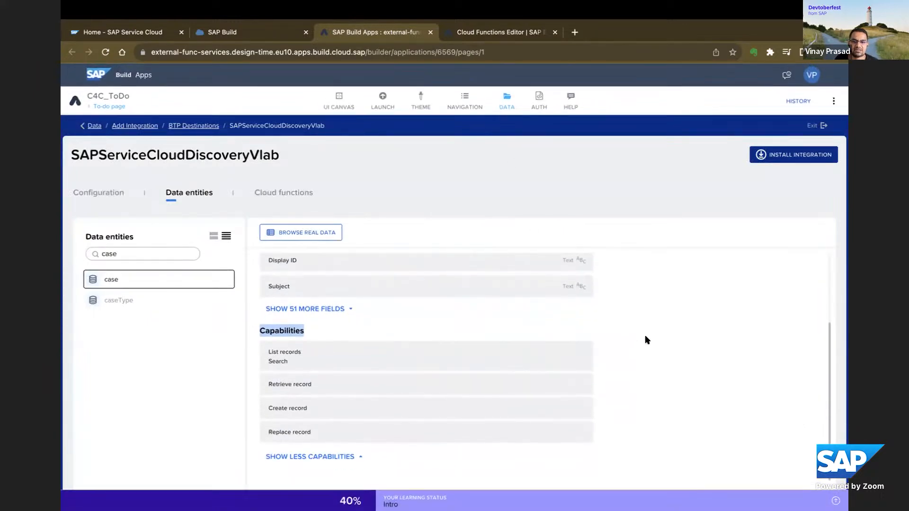
scroll(645, 339, up, 2)
Review the To-do page's data variables and the data entities offered for adding a new one.
click(342, 108)
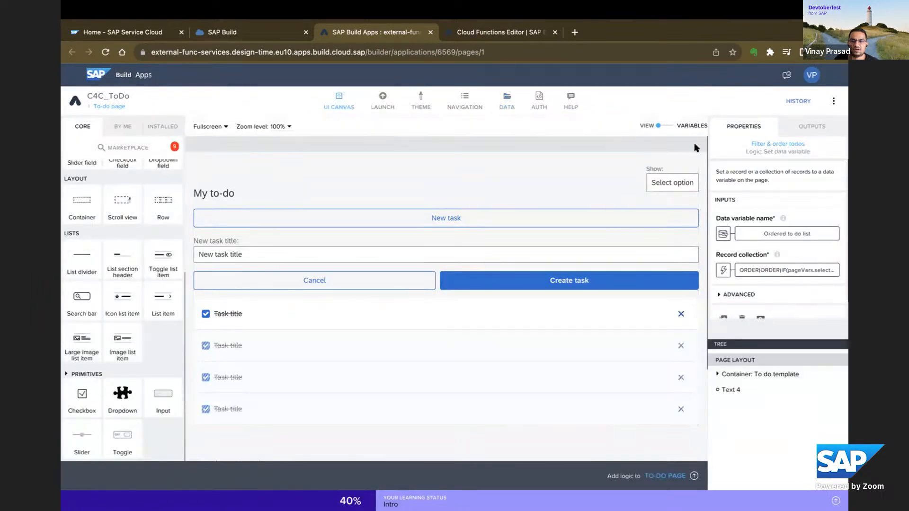
click(670, 126)
click(108, 211)
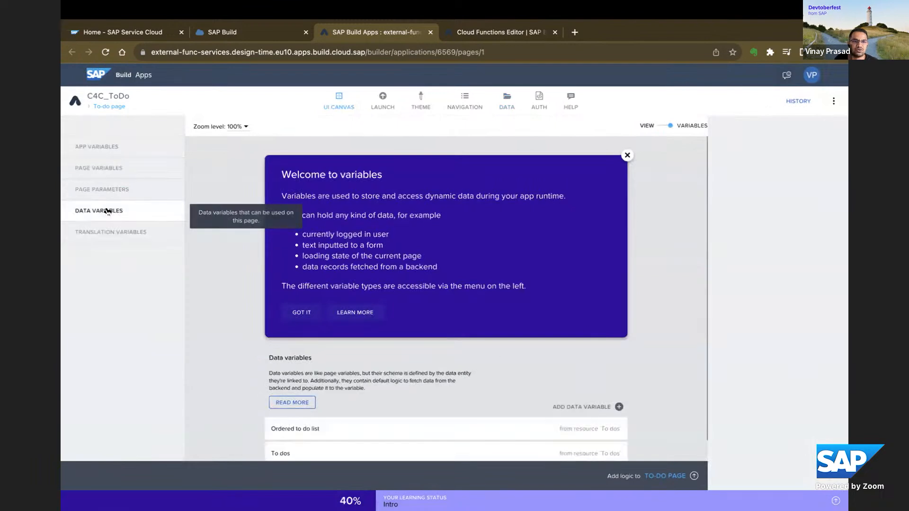
scroll(665, 441, down, 1)
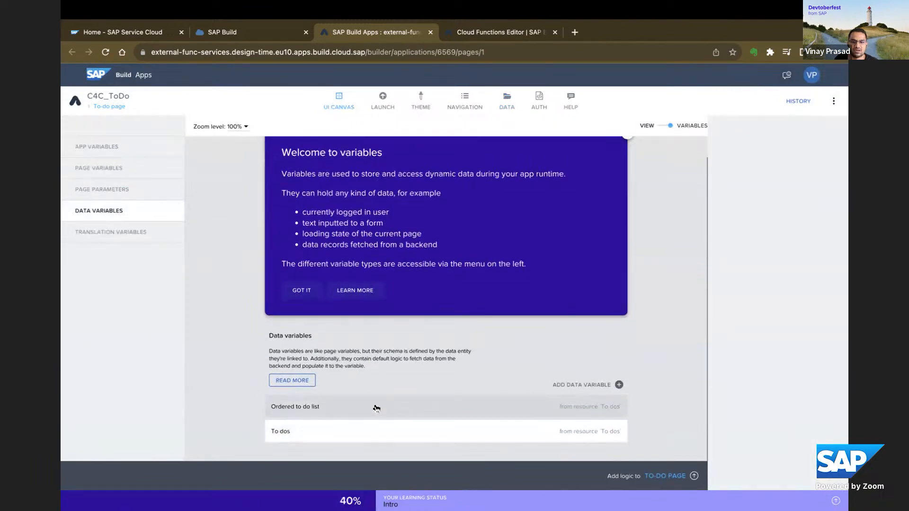
click(618, 384)
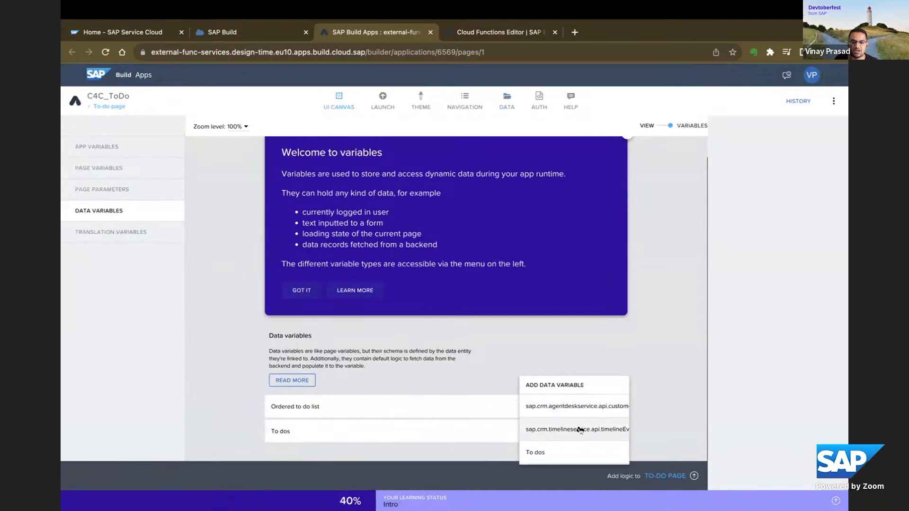
click(660, 407)
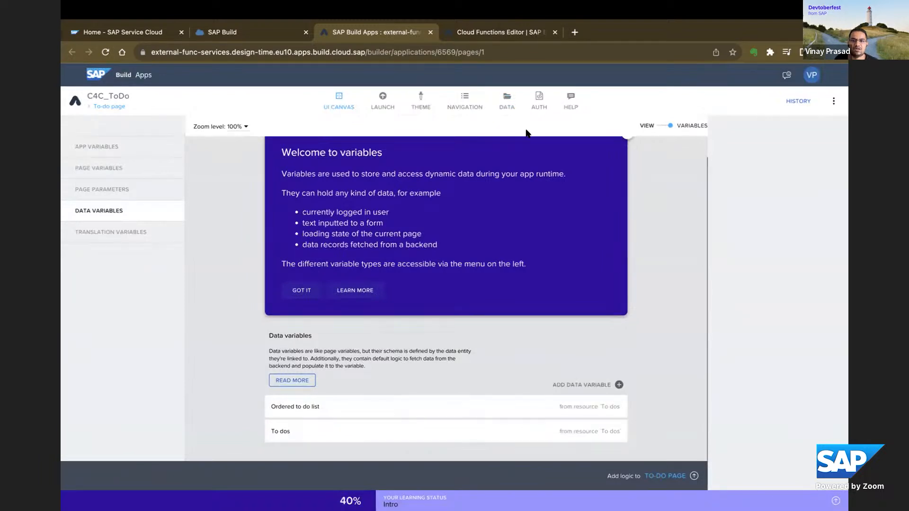
Look through the app's navigation settings, theme color palettes and theme variables, and return to the To-do page's canvas view.
click(468, 108)
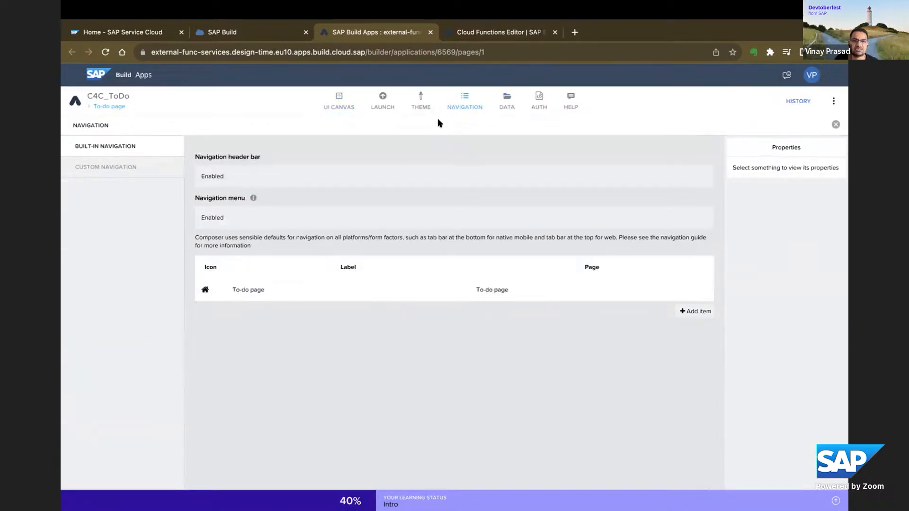
click(424, 109)
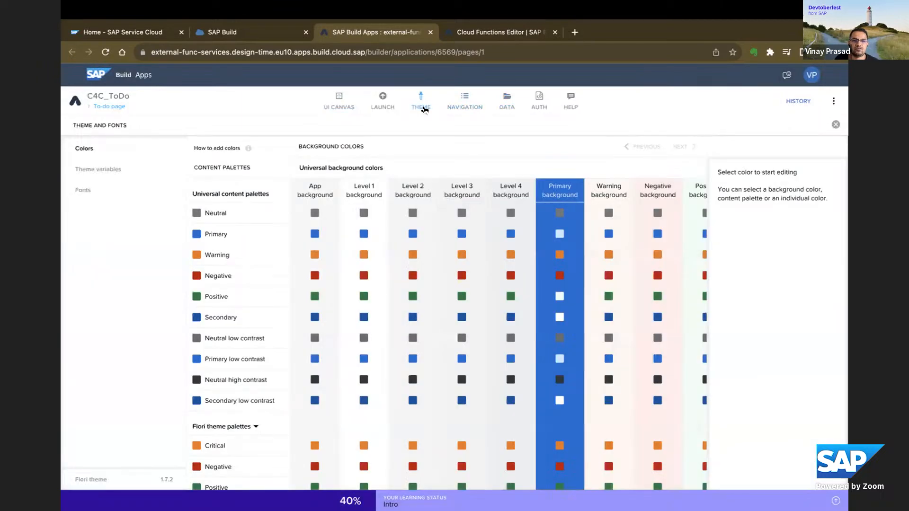
scroll(554, 350, down, 4)
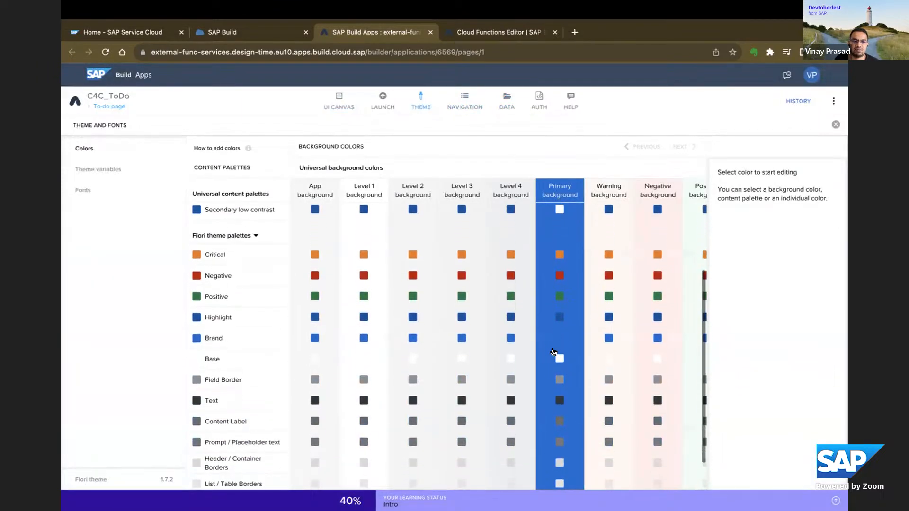
scroll(553, 352, up, 5)
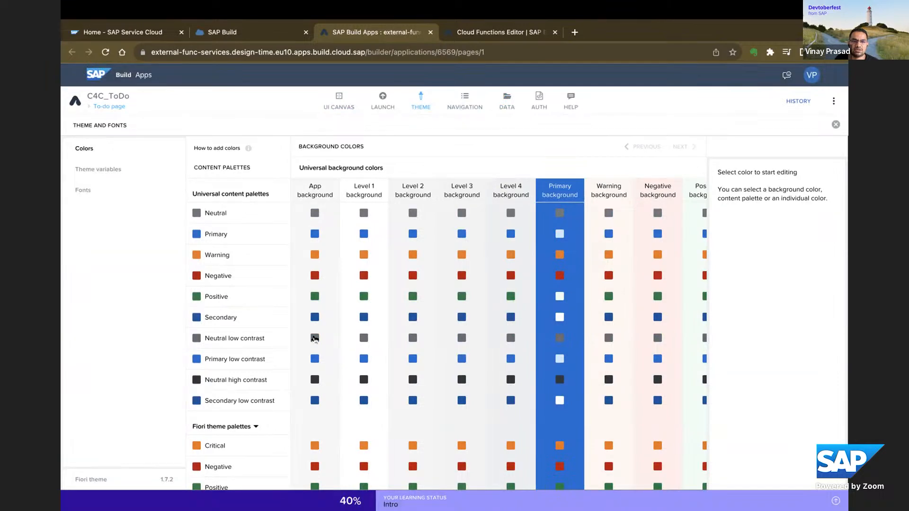
click(102, 173)
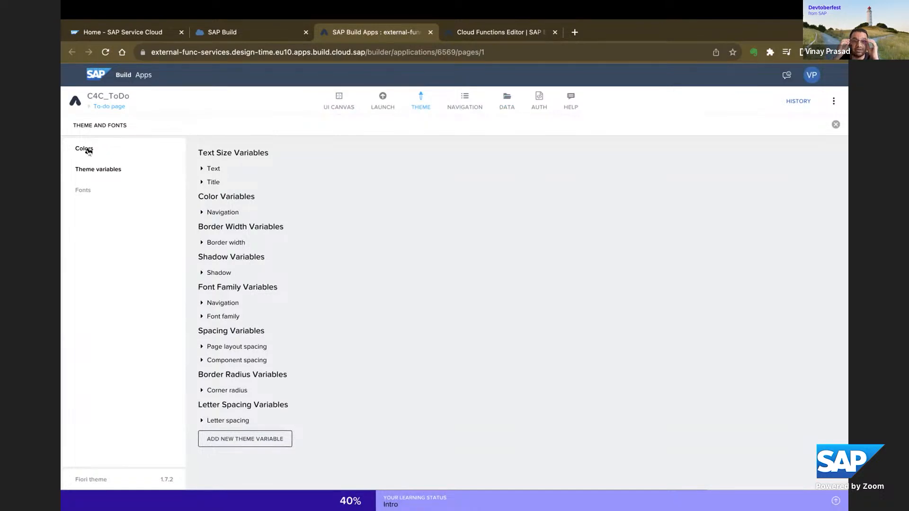
click(391, 115)
click(336, 105)
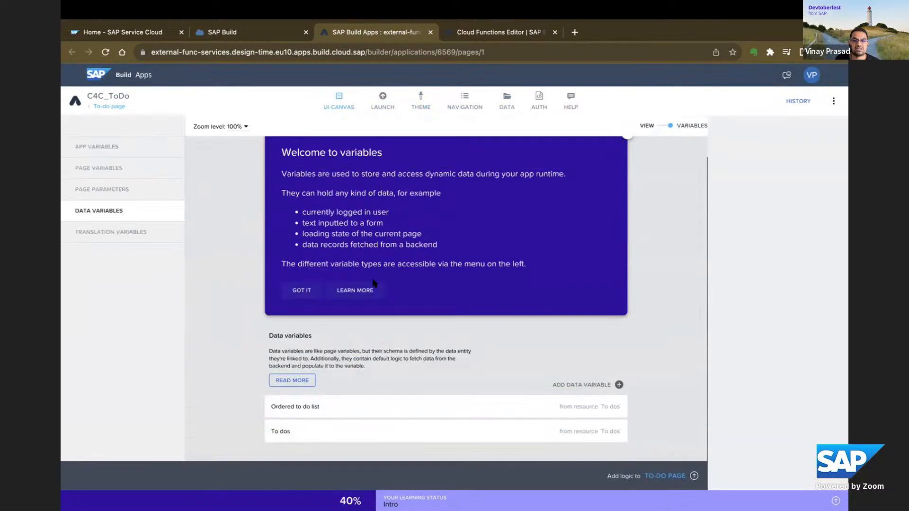
click(659, 126)
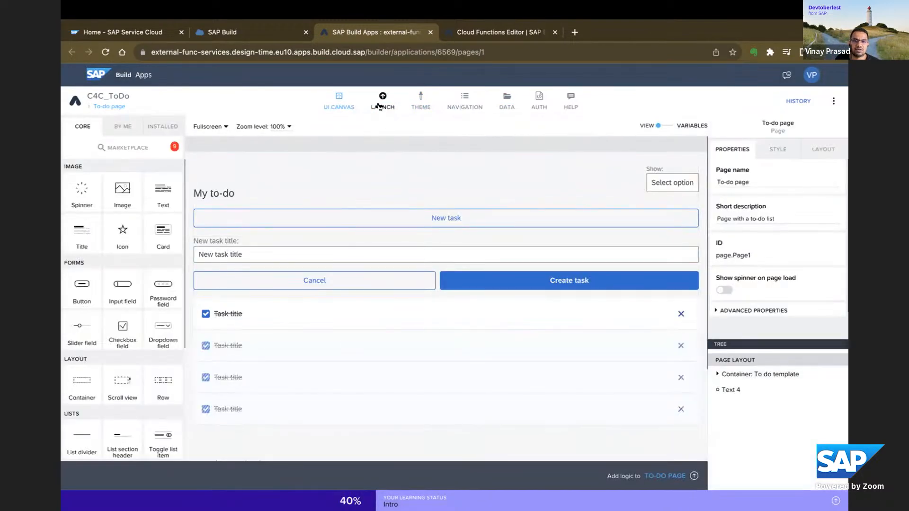
Open the web preview of the C4C_ToDo app from the preview portal, look at its To-do page and close the preview.
click(379, 106)
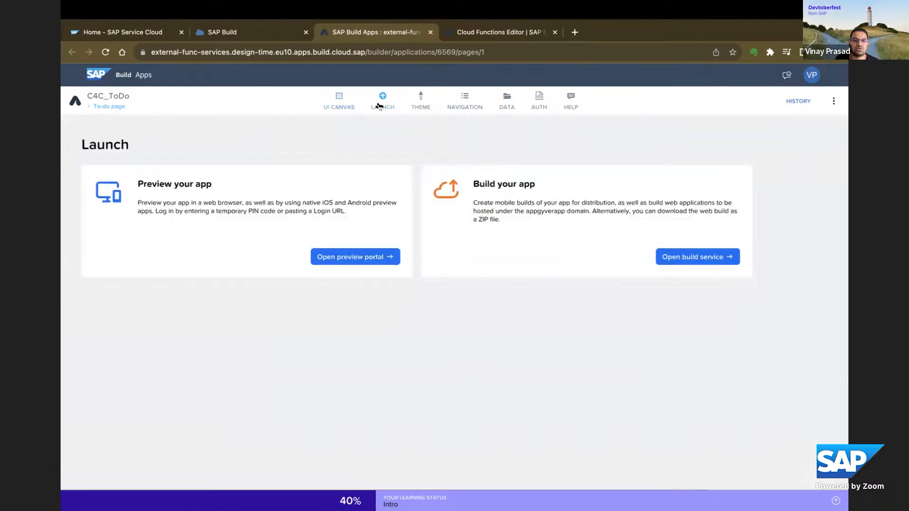
click(361, 258)
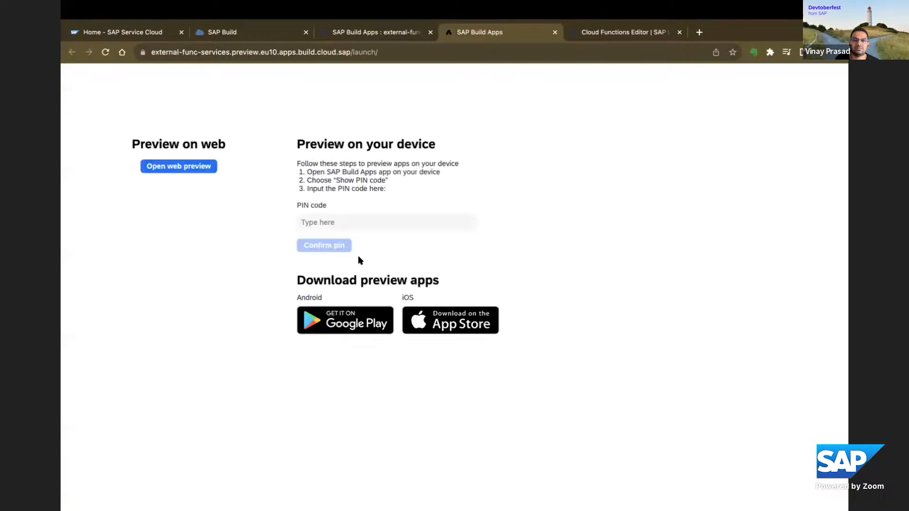
click(186, 169)
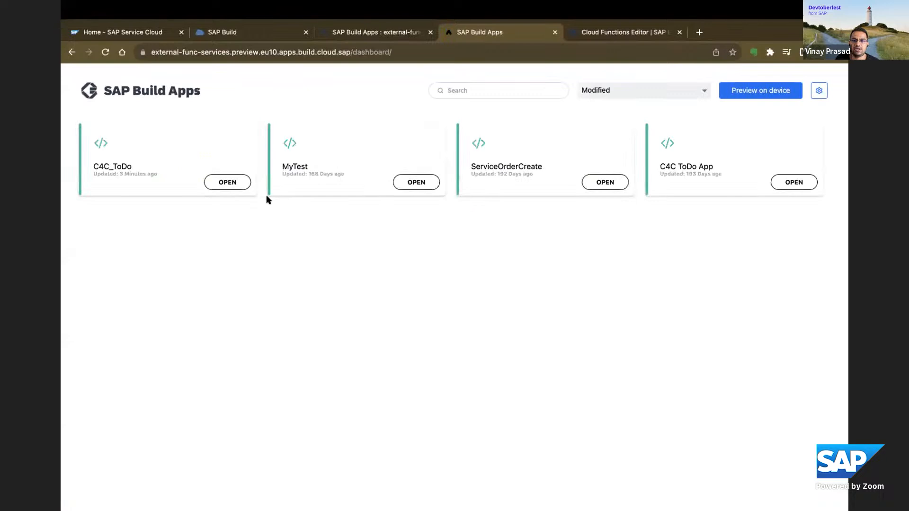
click(236, 184)
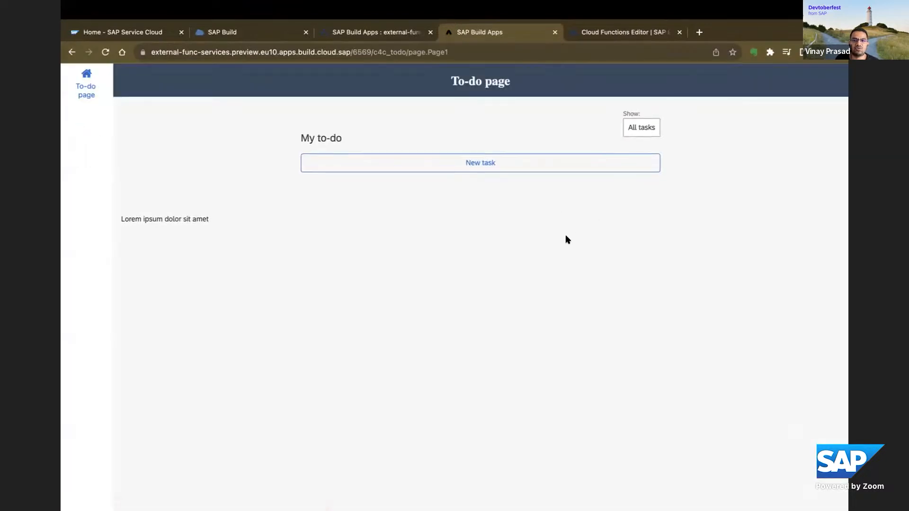
click(554, 32)
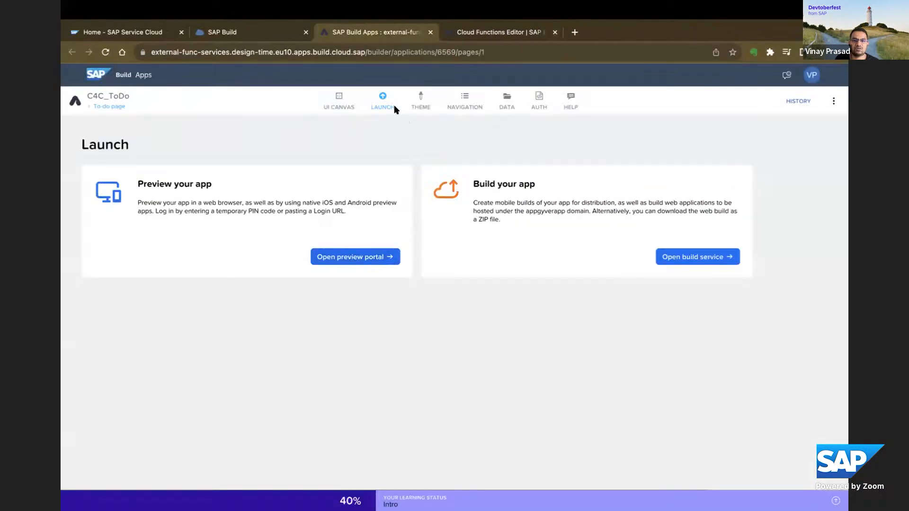
Select MTAR as the web build scheme in the build service, look through the image assets and plugins, and return to the build overview.
click(696, 258)
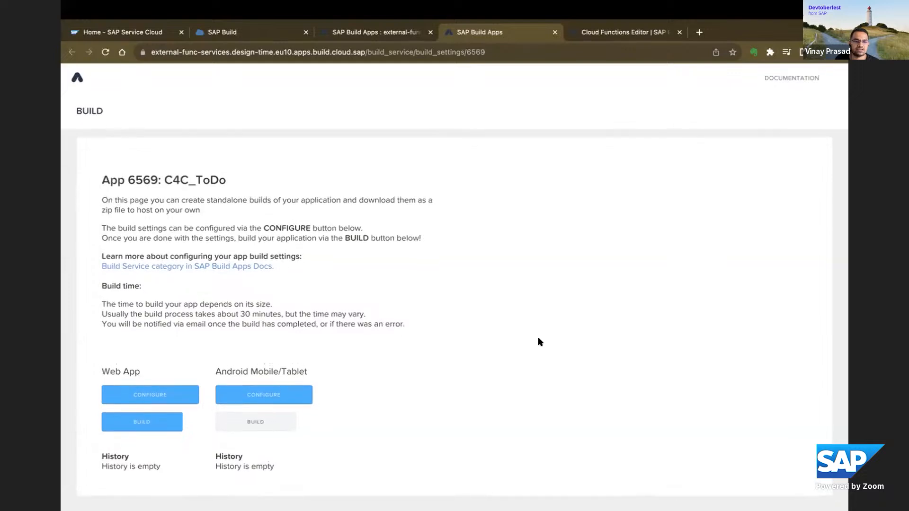
click(165, 396)
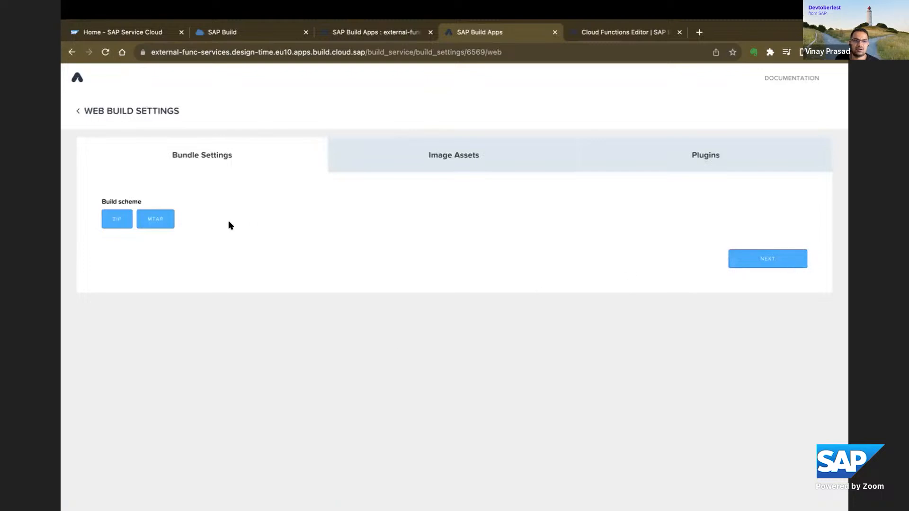
click(160, 226)
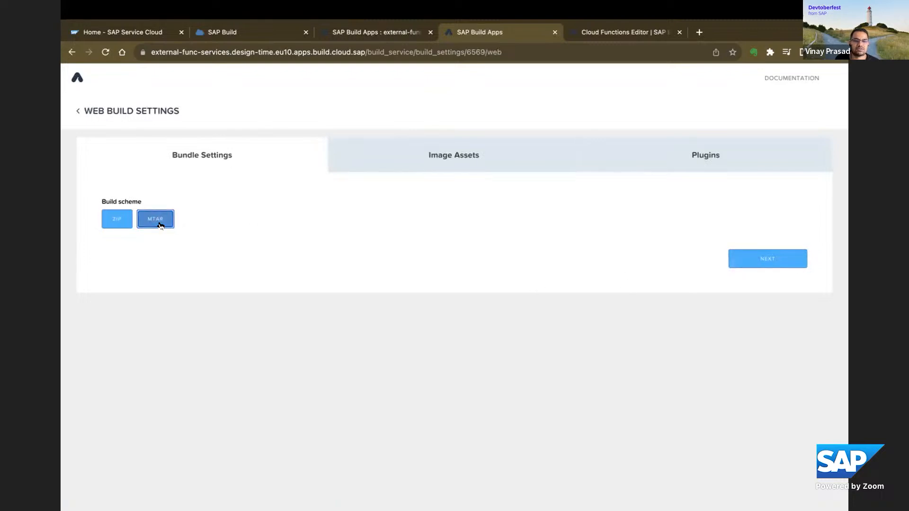
click(763, 258)
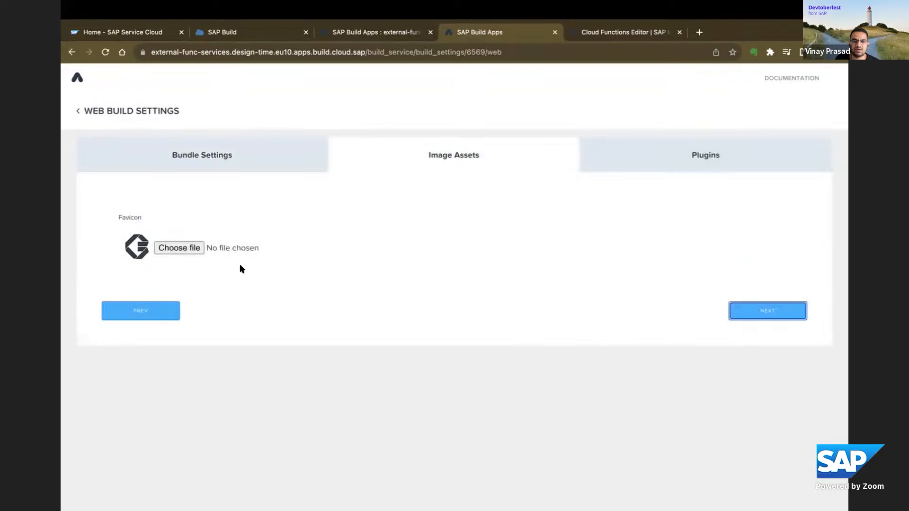
click(762, 314)
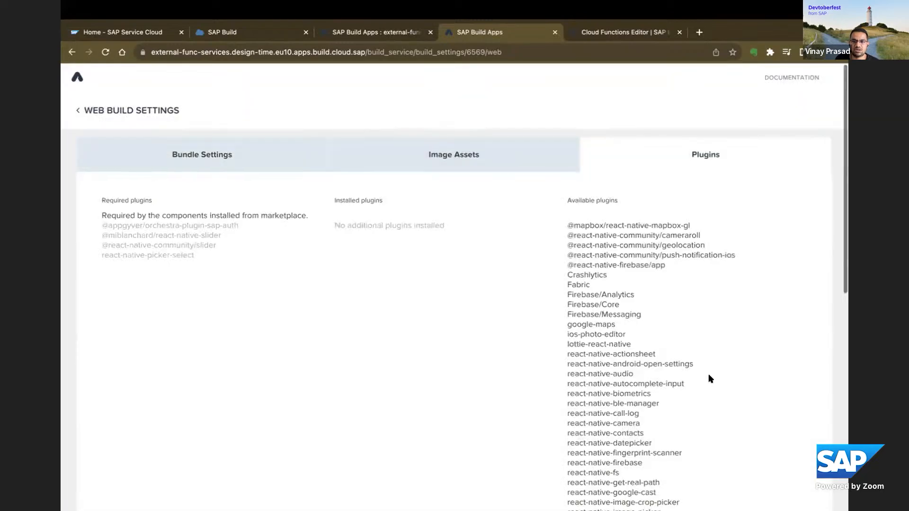
scroll(710, 378, down, 10)
scroll(445, 371, up, 10)
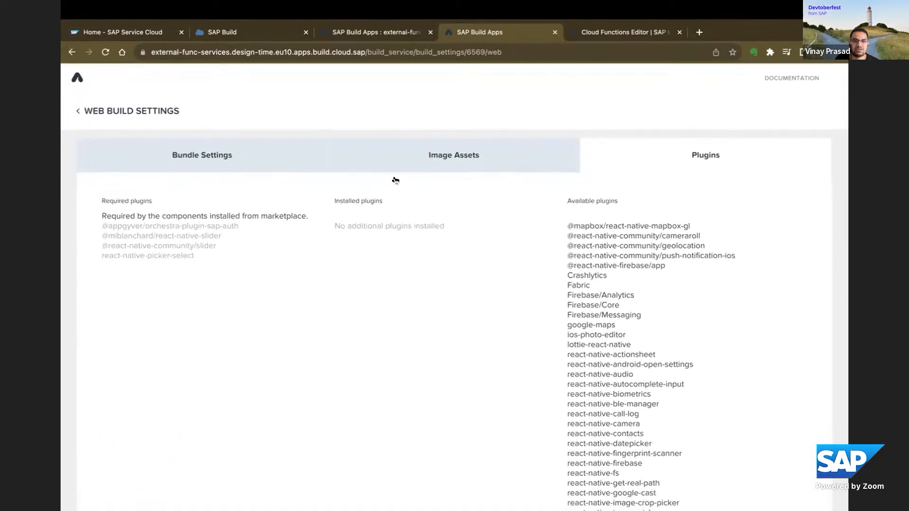
click(79, 111)
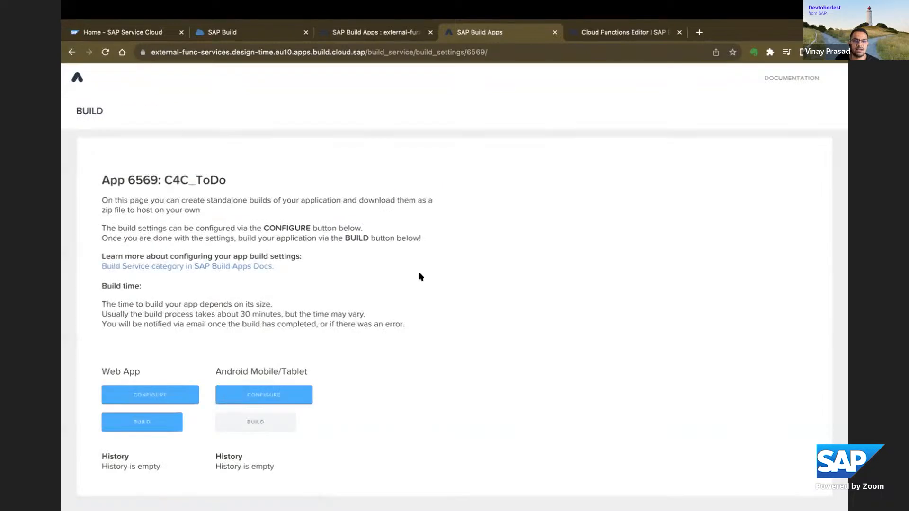
Prepare a web app build with file type MTAR and client runtime version 4.9.84, and return to the page canvas without building.
click(144, 425)
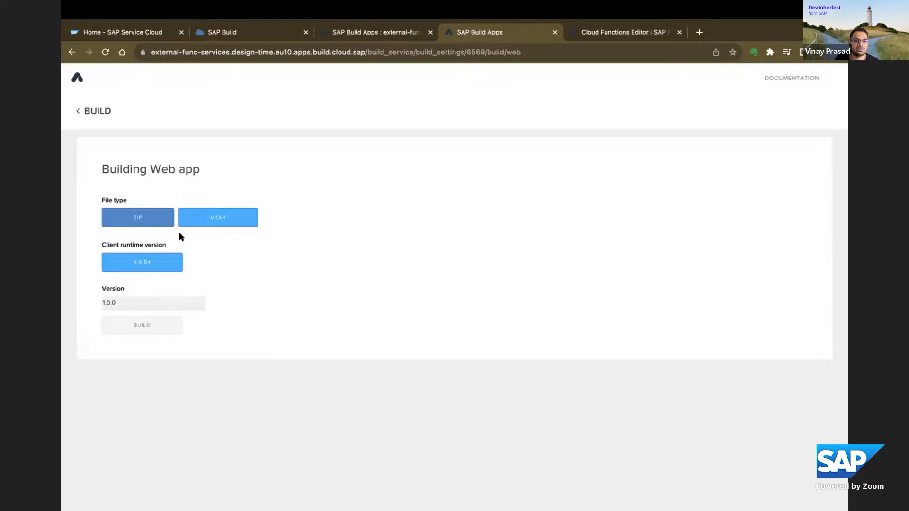
click(224, 216)
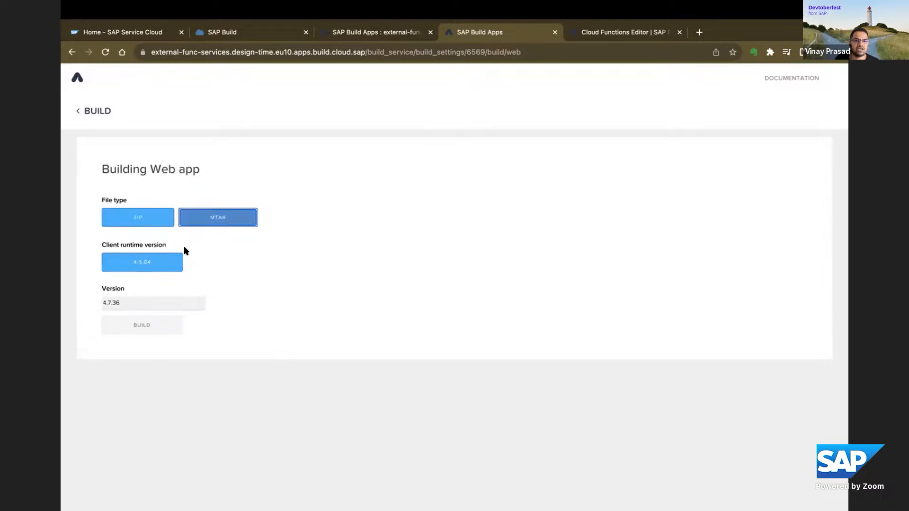
click(145, 262)
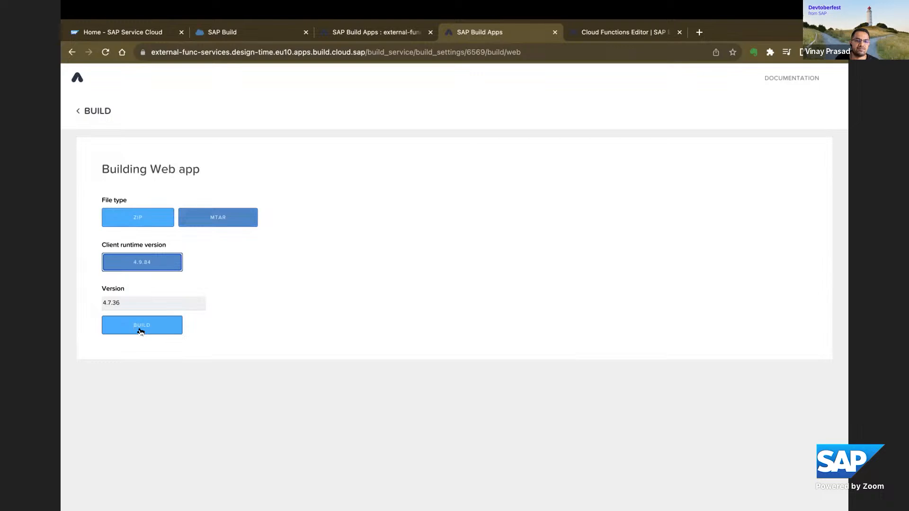
click(79, 112)
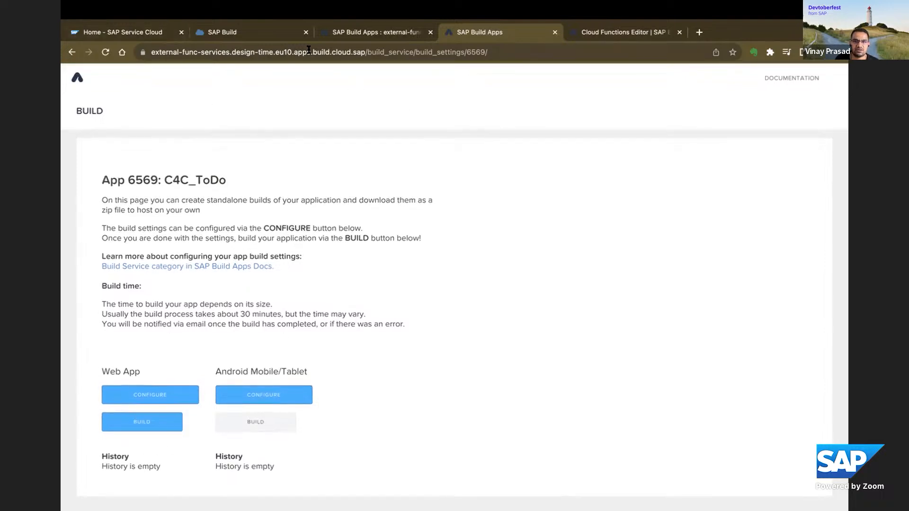
click(337, 34)
click(339, 100)
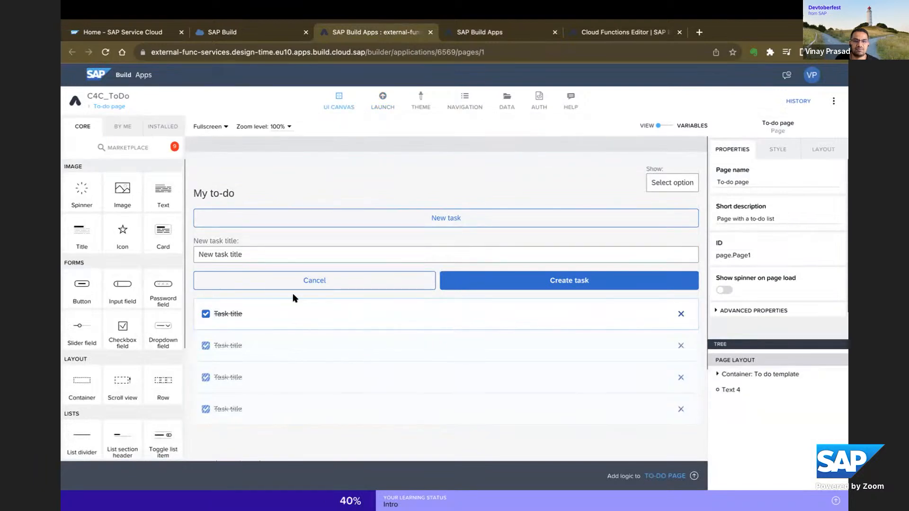
Switch to SAP Service Cloud, open Mashup Authoring in the settings and expand the Extensibility navigation.
click(138, 33)
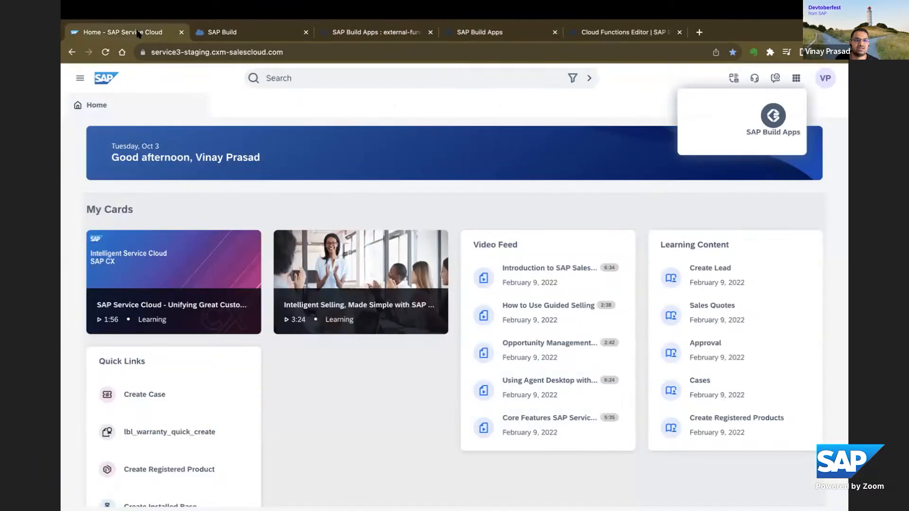
click(825, 95)
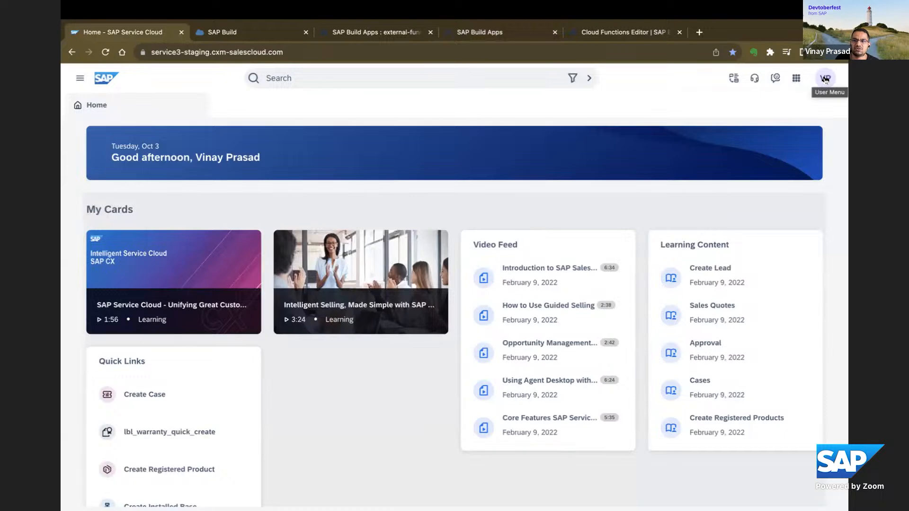
click(825, 80)
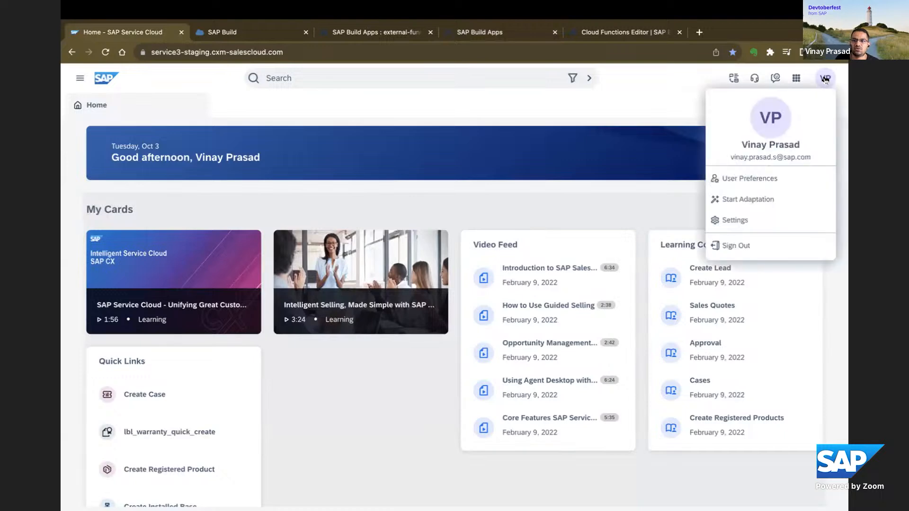
click(735, 220)
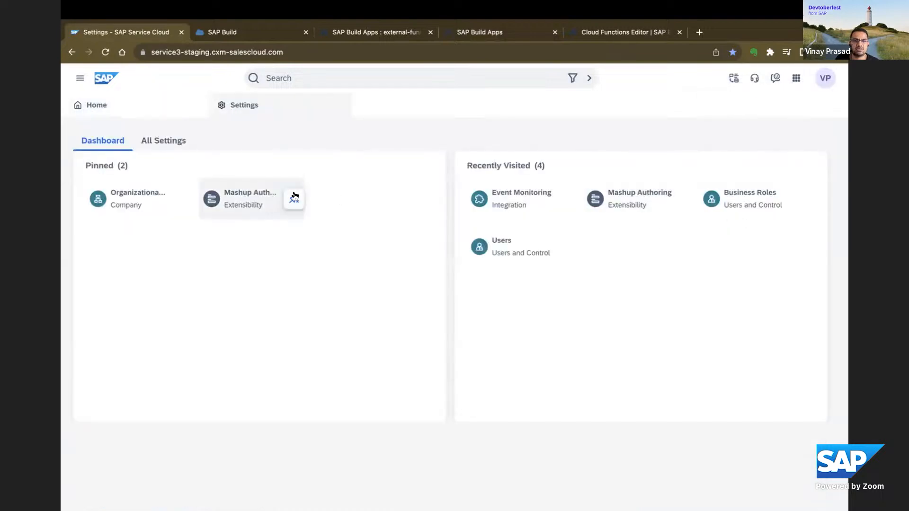
click(240, 201)
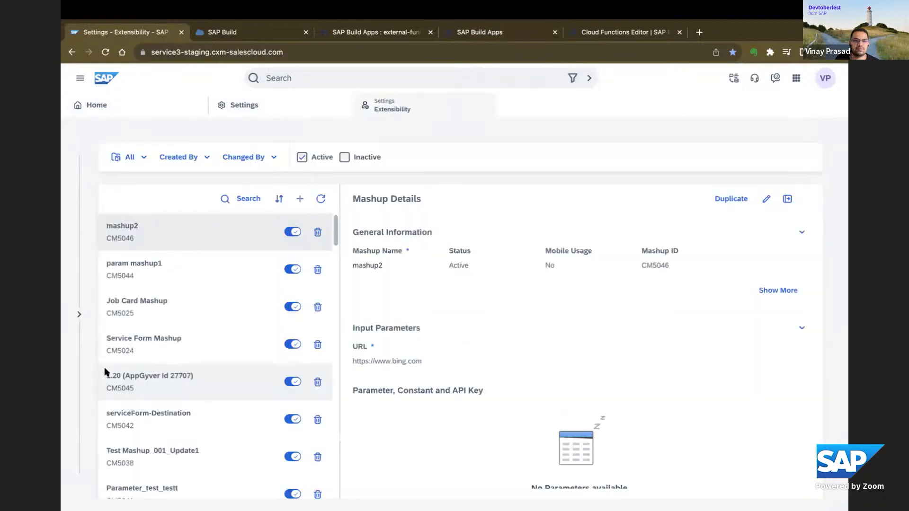
click(78, 314)
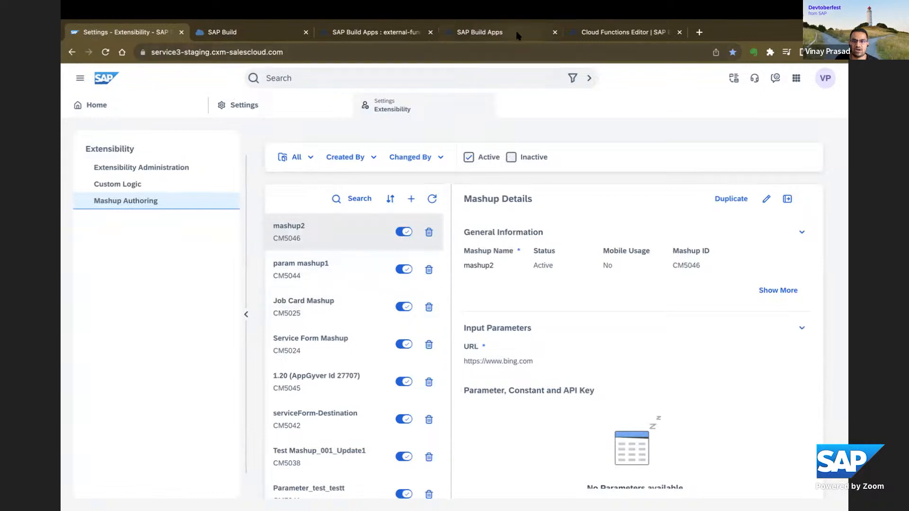
Look at the C4C_ToDo build overview, return to Mashup Authoring and open the details of the serviceForm-Destination mashup.
click(483, 32)
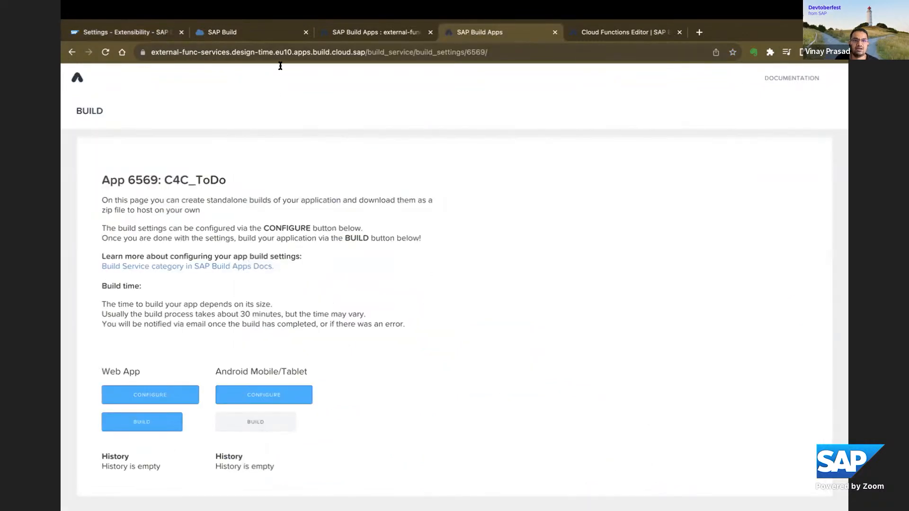
click(148, 32)
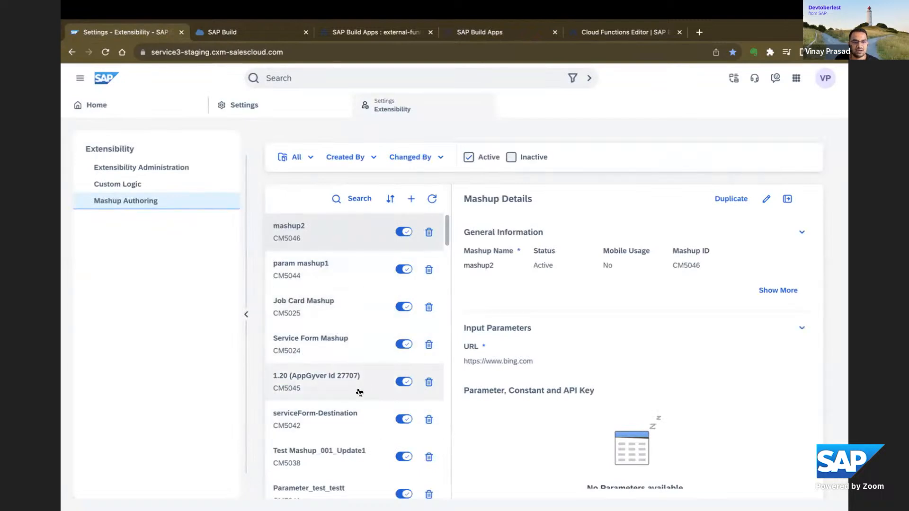
click(344, 421)
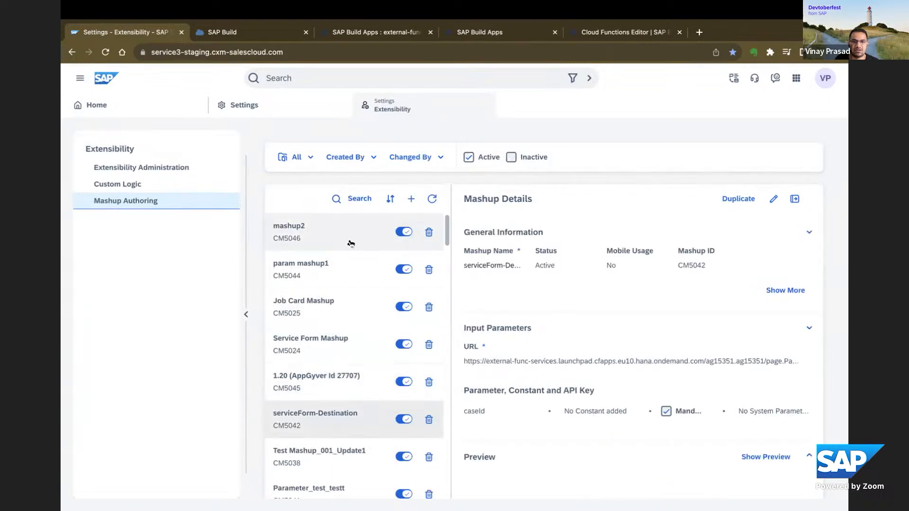
Search the mashups for "to" and examine the C4C ToDo App mashup's URL, parameters and preview section.
scroll(396, 315, down, 8)
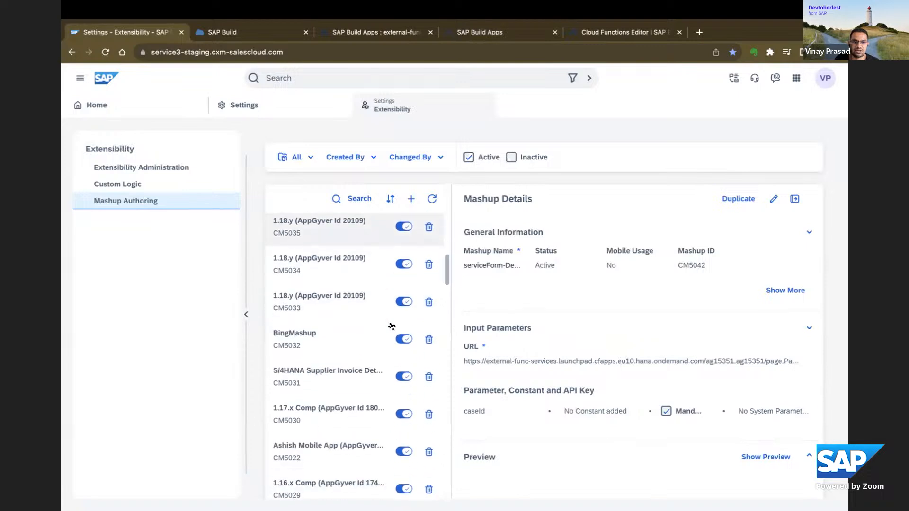
click(344, 200)
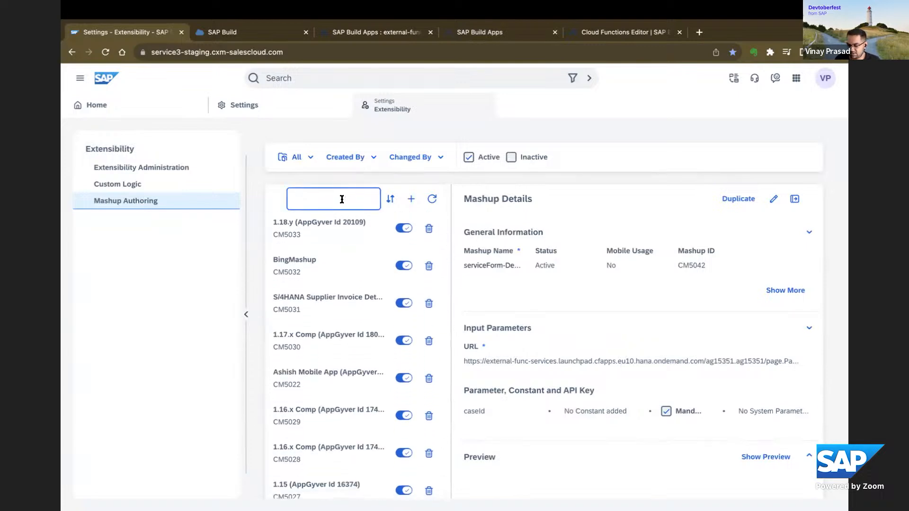
text(o)
key(BackSpace)
text(to do)
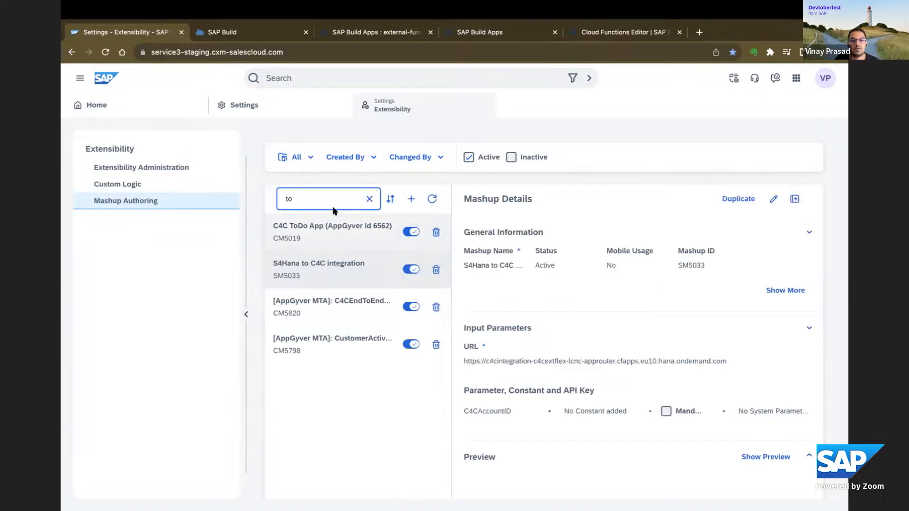
click(339, 242)
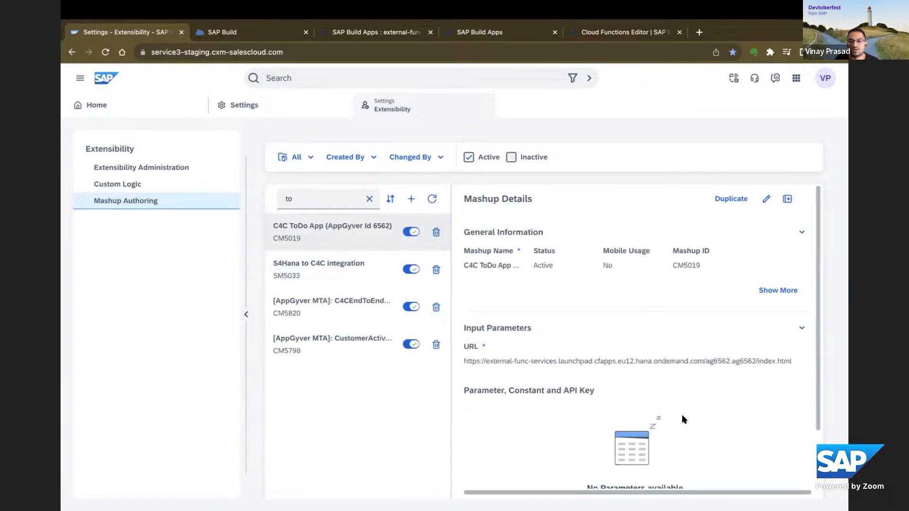
scroll(684, 418, down, 2)
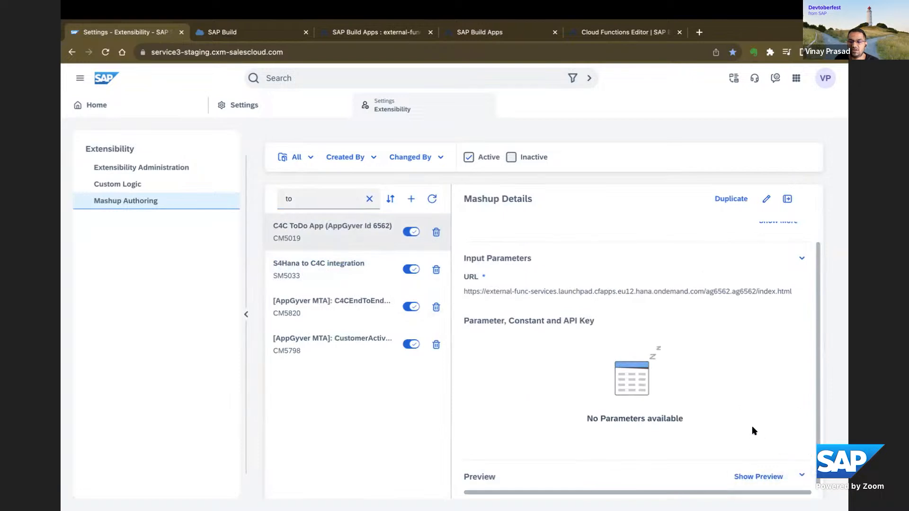
scroll(743, 438, down, 1)
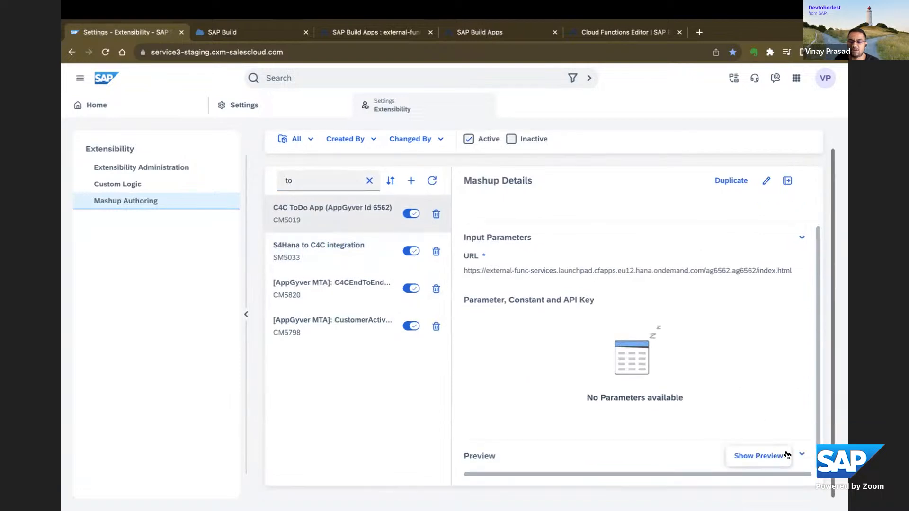
click(801, 455)
click(801, 454)
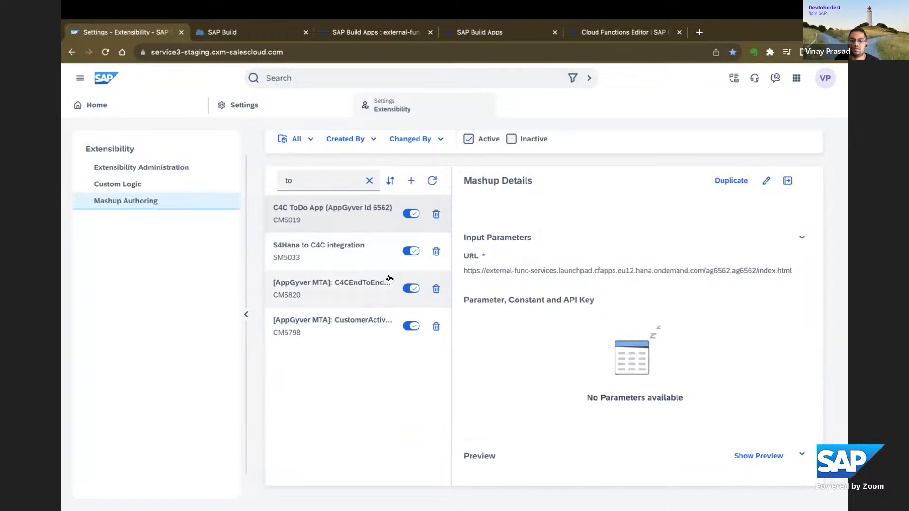
Examine the details of the S4Hana to C4C integration mashup and the two AppGyver MTA mashups, collapsing the input parameters.
click(333, 246)
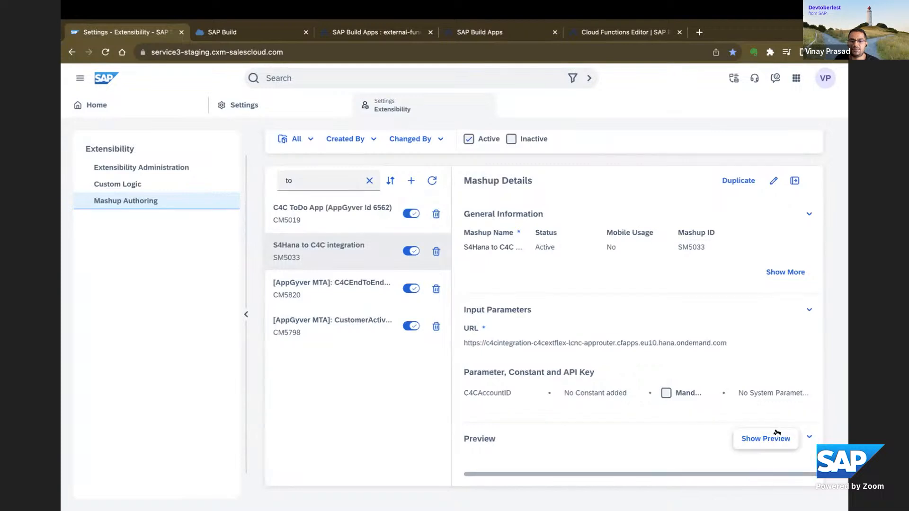
click(808, 310)
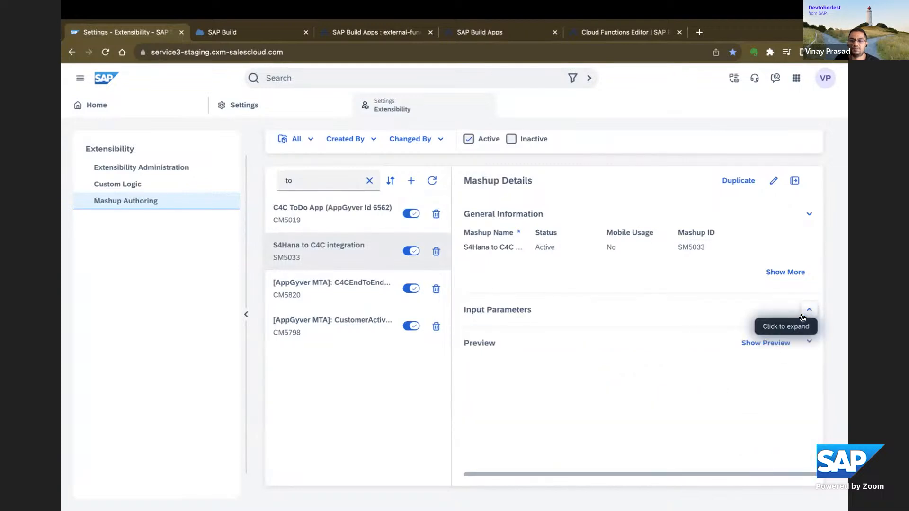
click(807, 343)
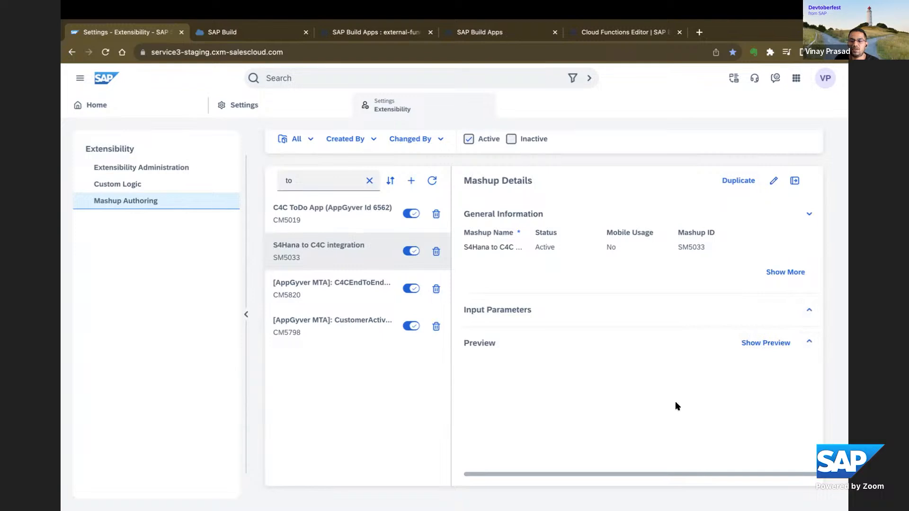
click(322, 295)
click(808, 342)
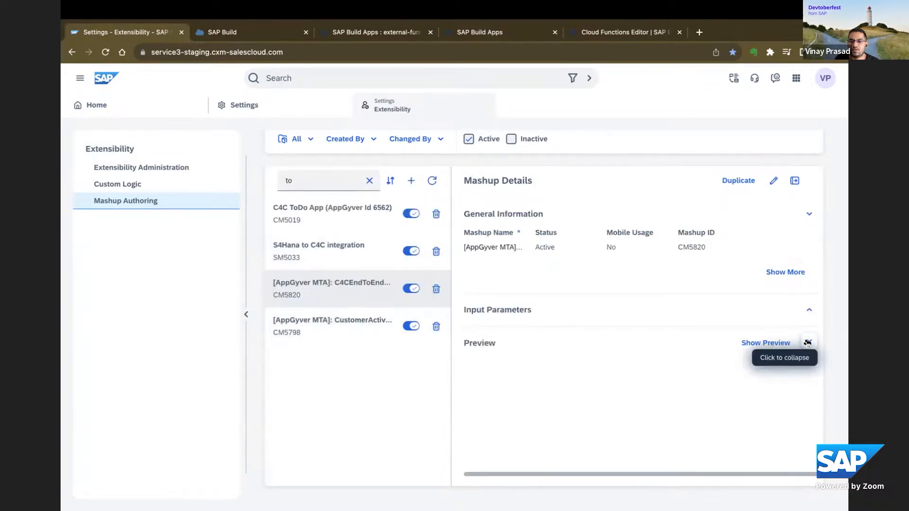
click(810, 348)
click(810, 347)
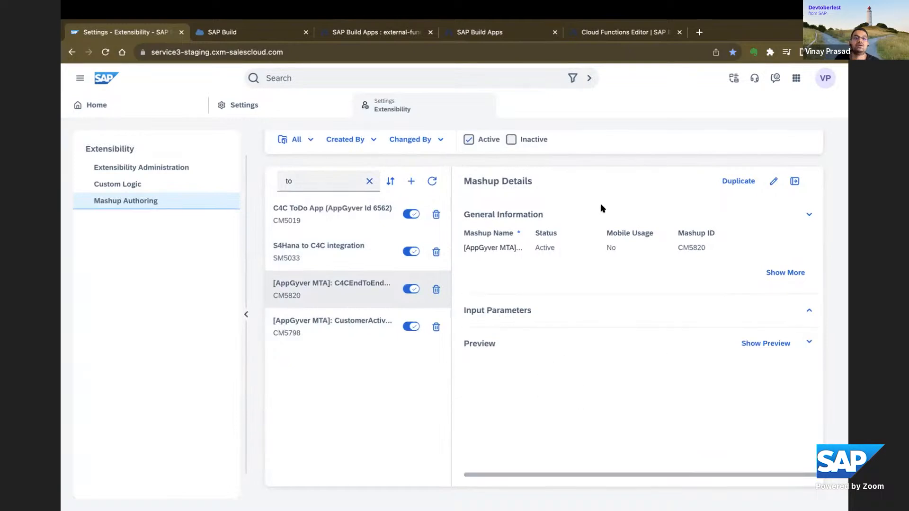
click(331, 335)
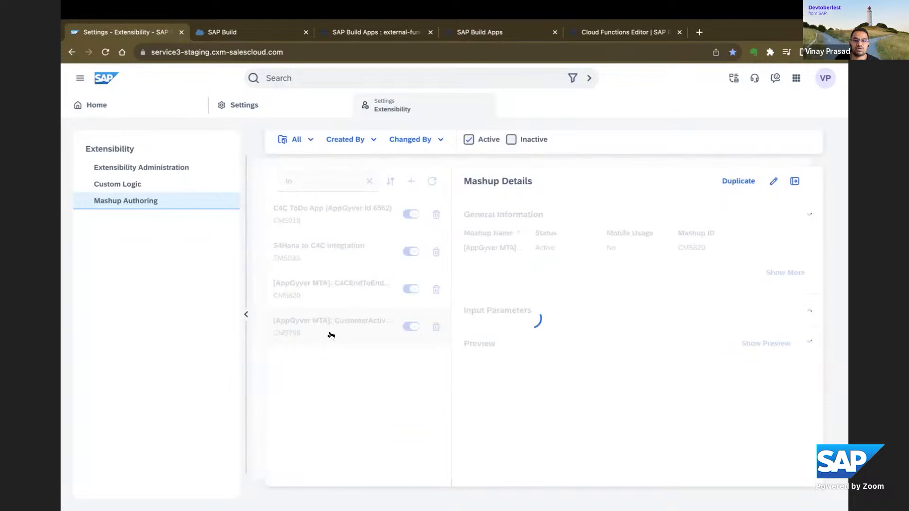
Clear the mashup search and look at the details of Service Form Mashup and BingMashup.
click(370, 181)
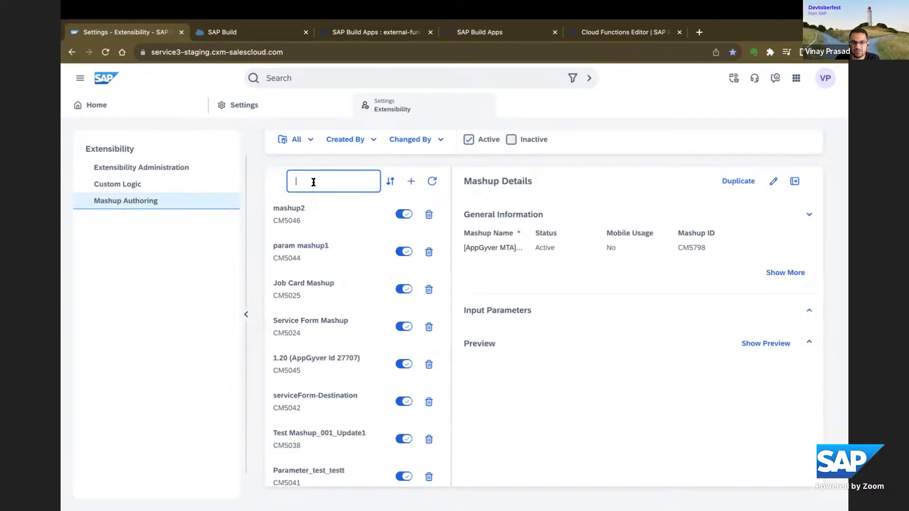
click(335, 325)
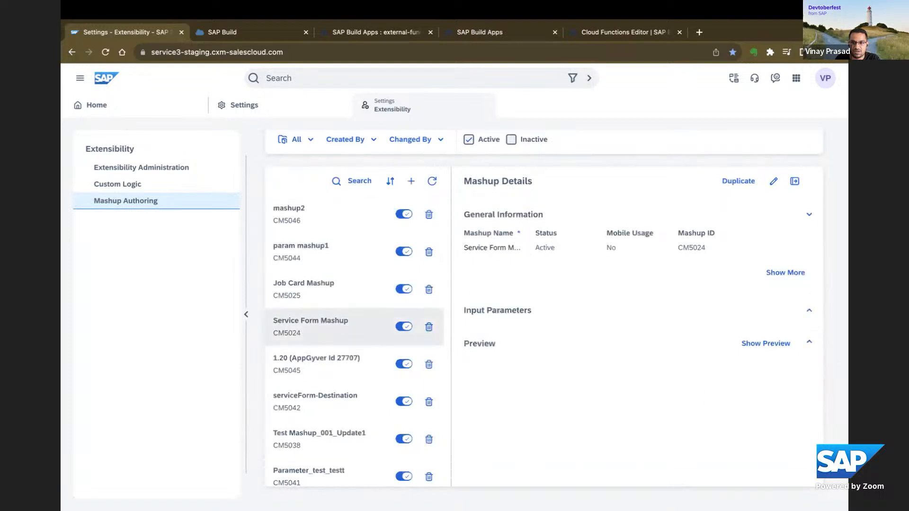
click(800, 347)
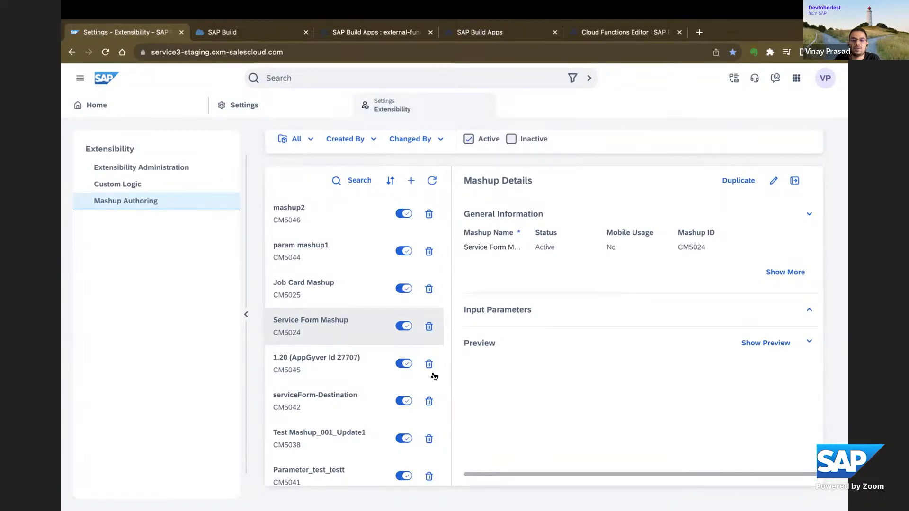
scroll(402, 364, down, 5)
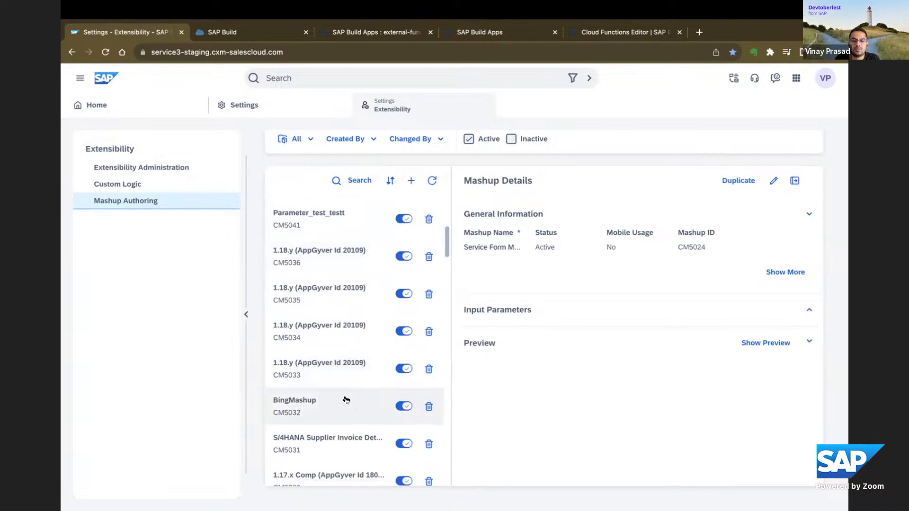
click(328, 400)
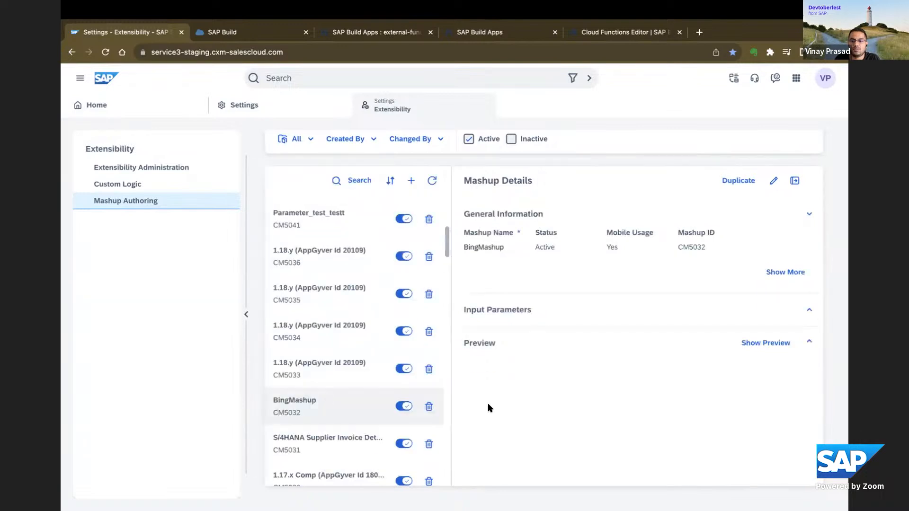
click(806, 342)
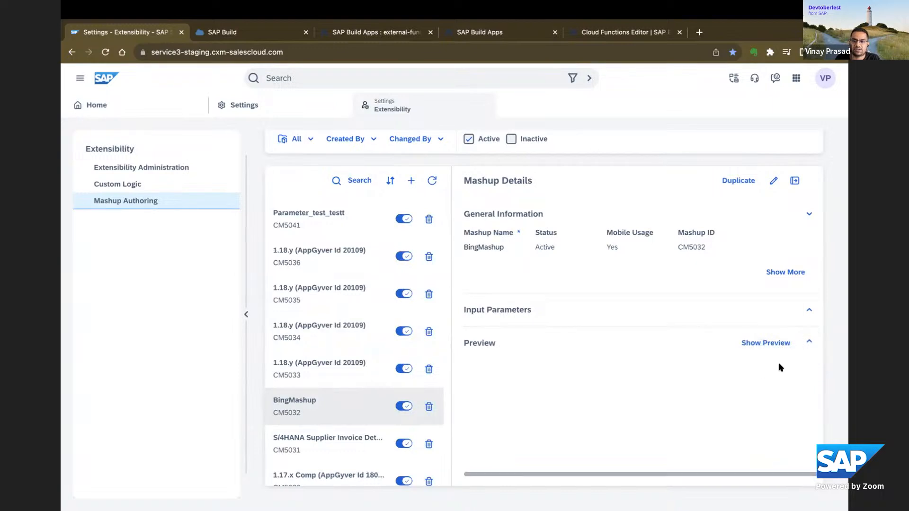
Close the Extensibility settings, find Cases in the main navigation and open the case with subject XXXX.
click(483, 106)
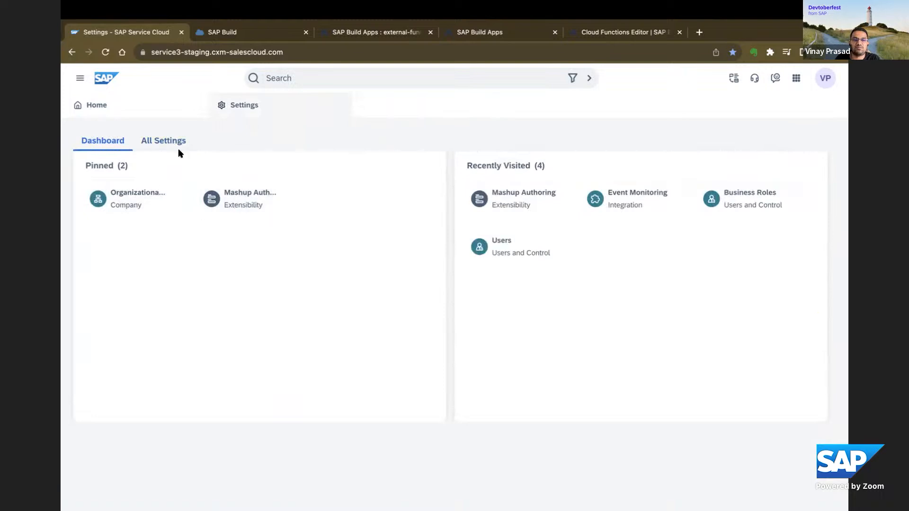
click(80, 80)
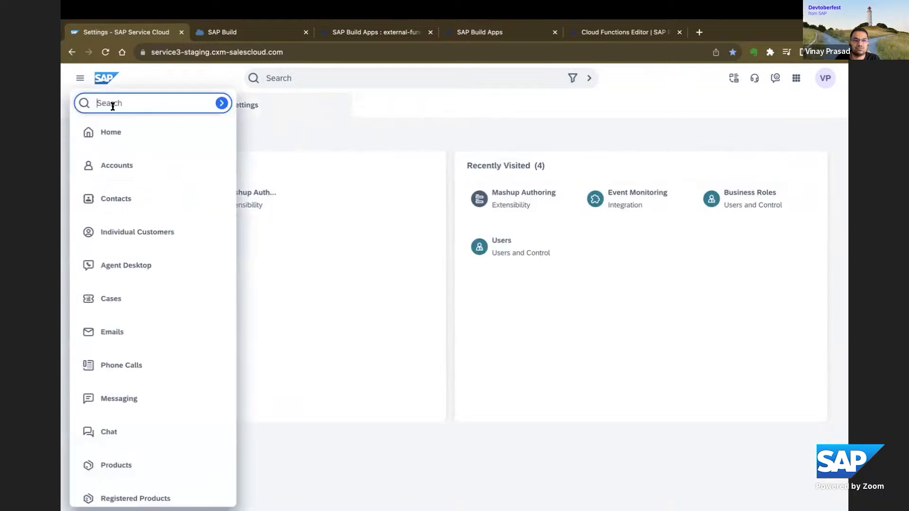
text(c)
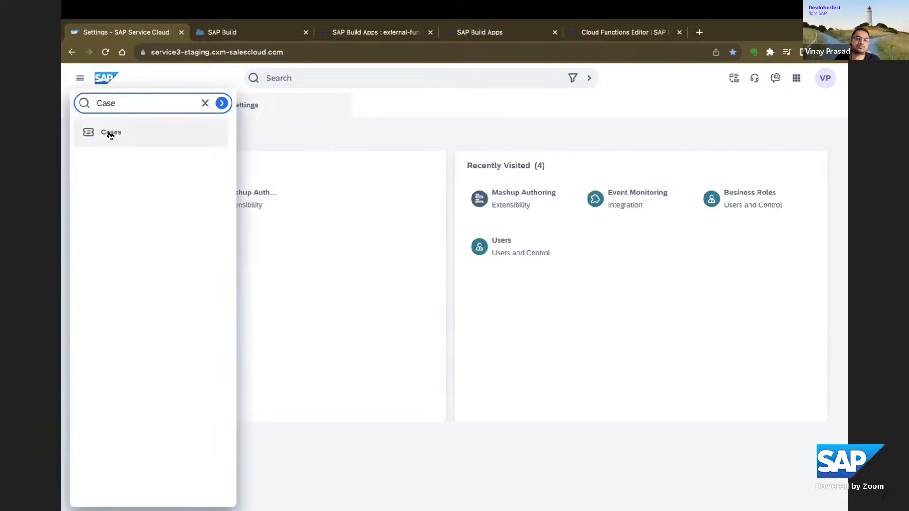
click(111, 134)
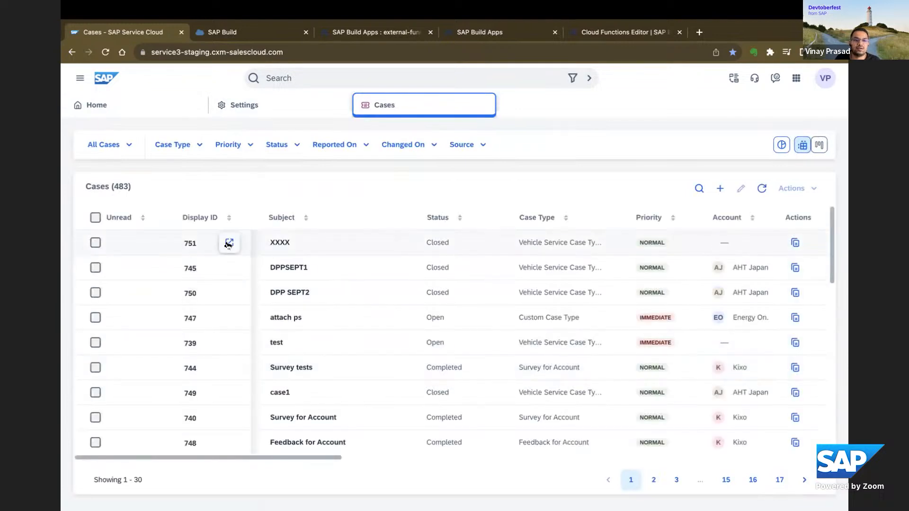
click(229, 243)
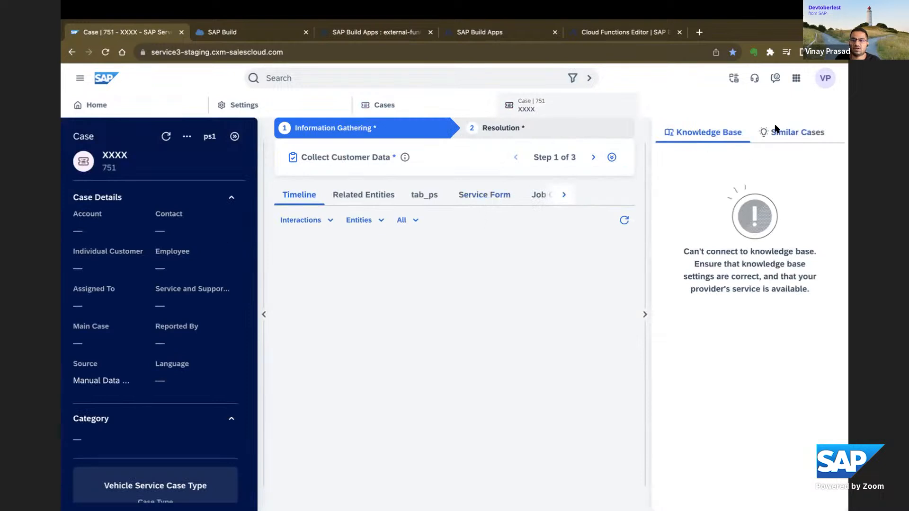
click(824, 77)
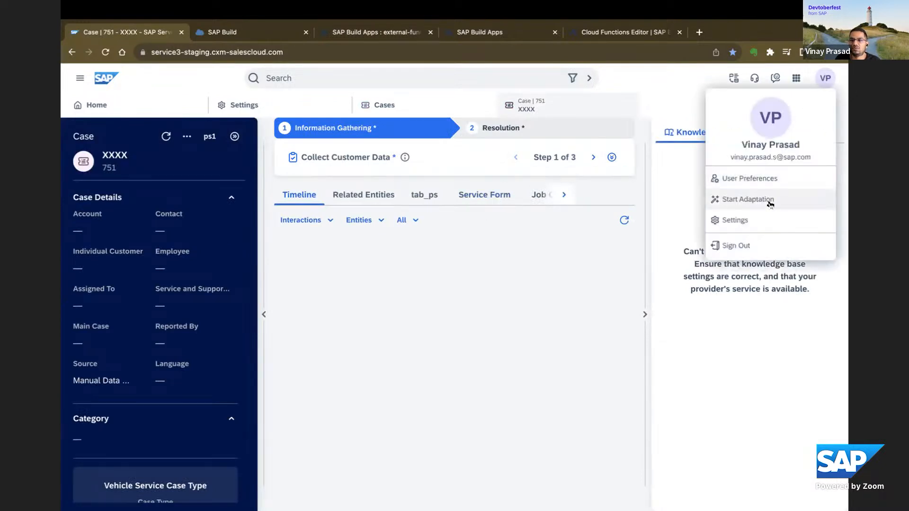
click(754, 199)
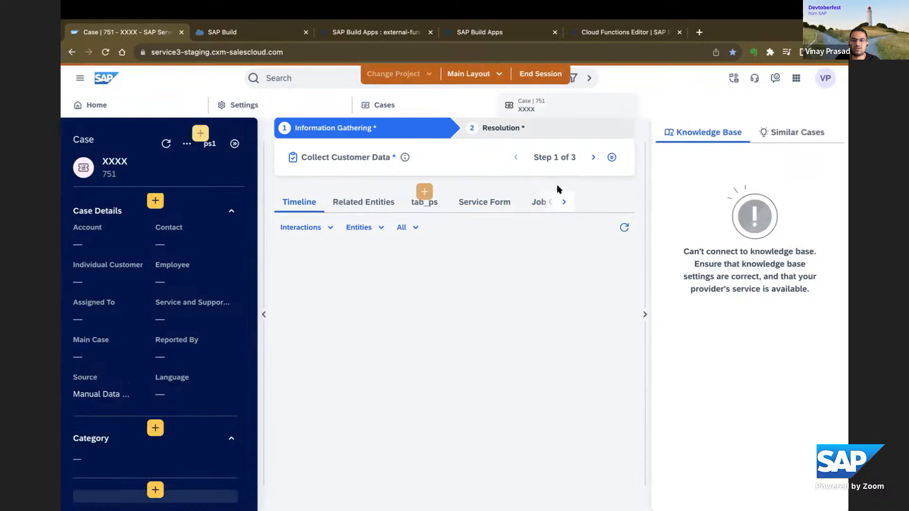
click(492, 203)
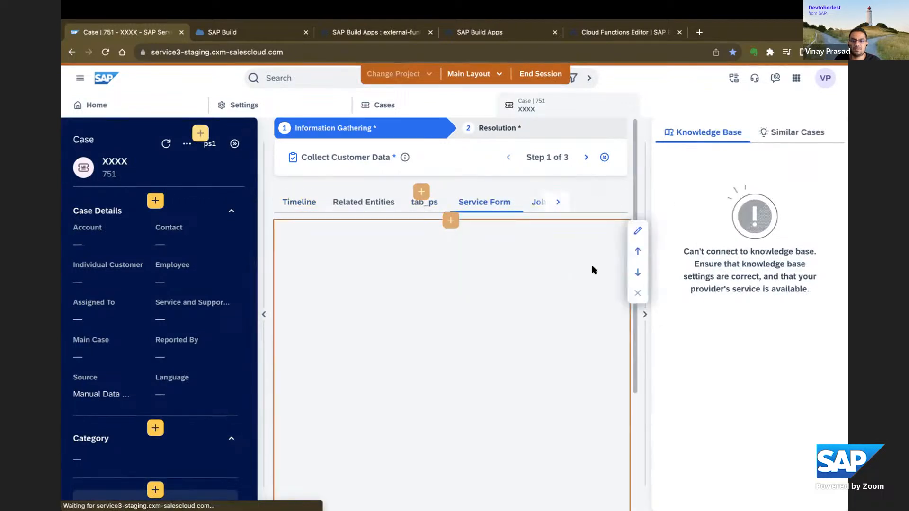
click(559, 74)
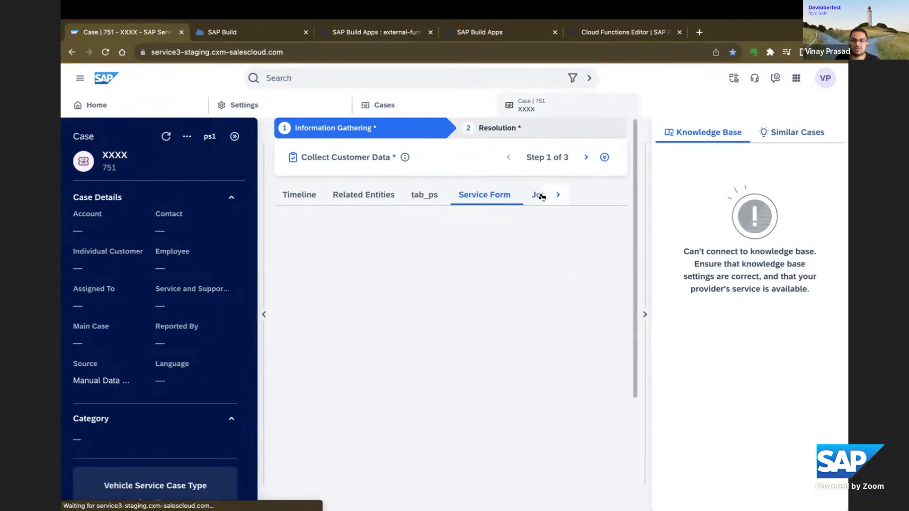
Look at the case's Mashup tab and return to its Service Form tab.
click(541, 197)
click(535, 200)
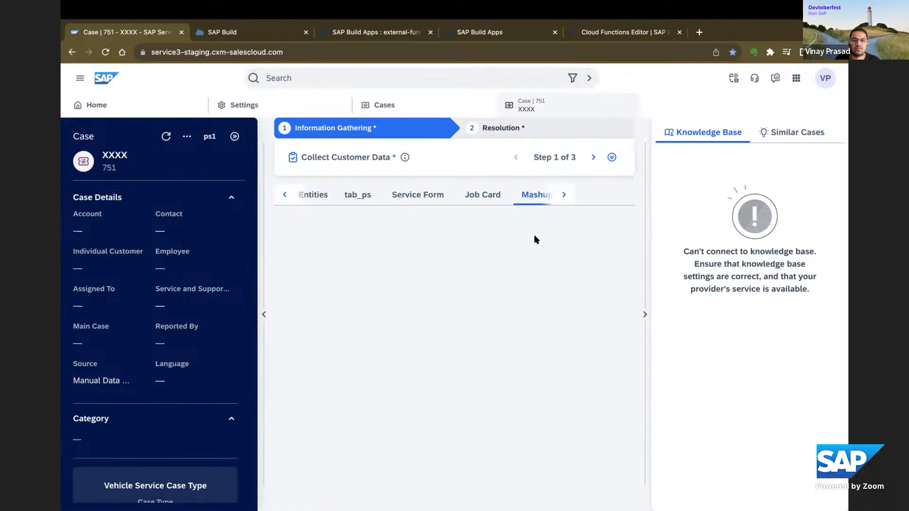
click(489, 203)
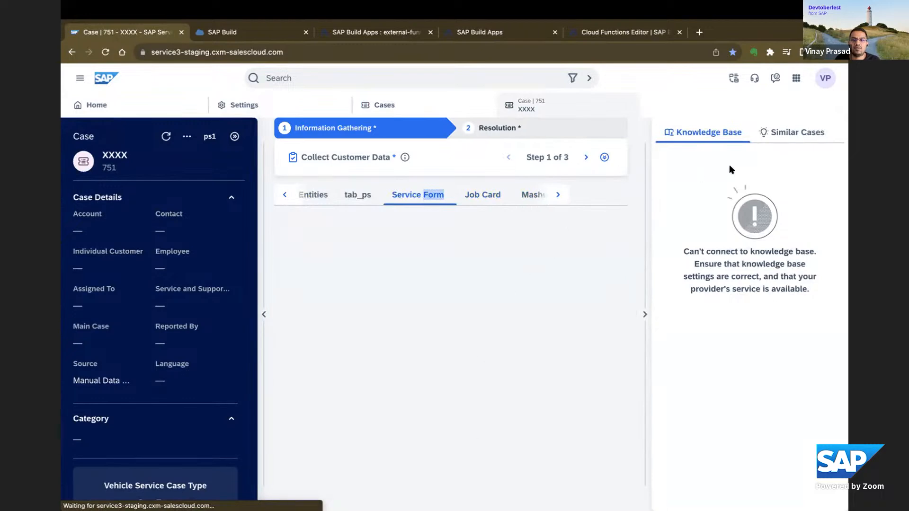
Start adaptation of the case layout and open its tab list for editing.
click(822, 80)
click(748, 199)
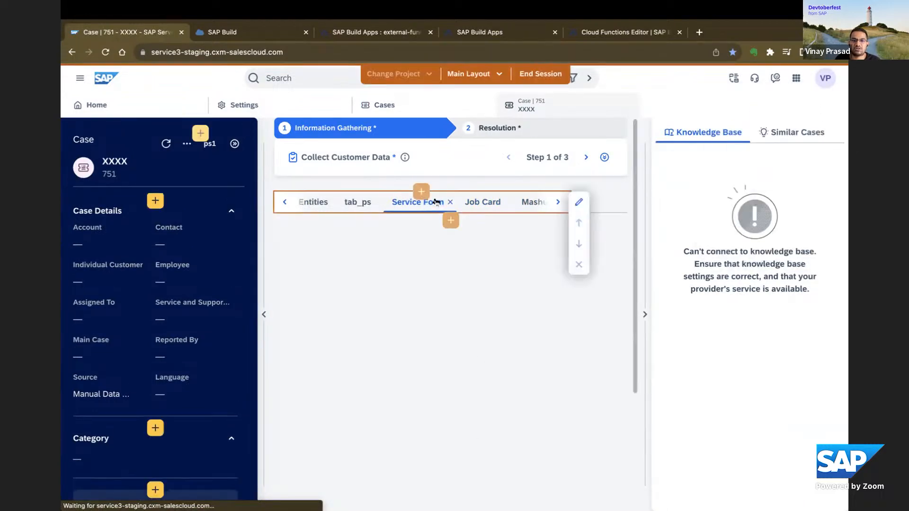
click(578, 202)
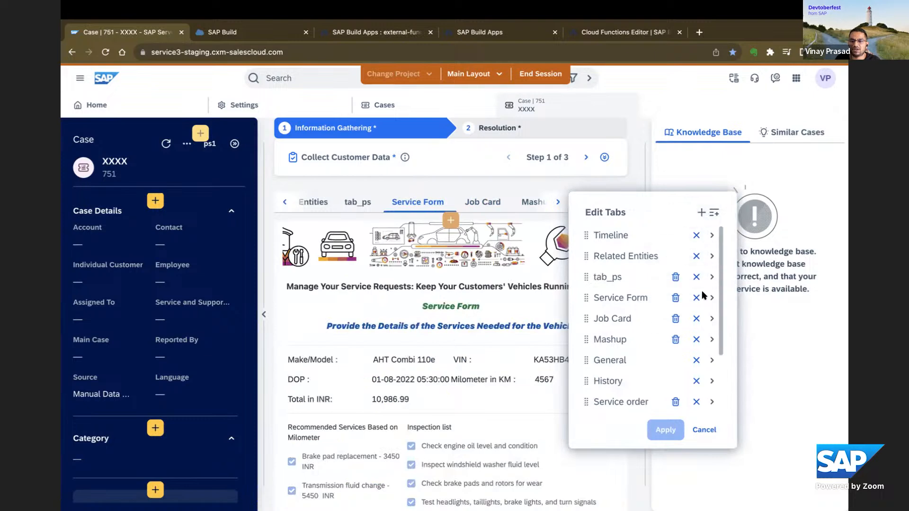
Add a new tab named Trial to the case's tab list and apply the change.
scroll(702, 284, down, 3)
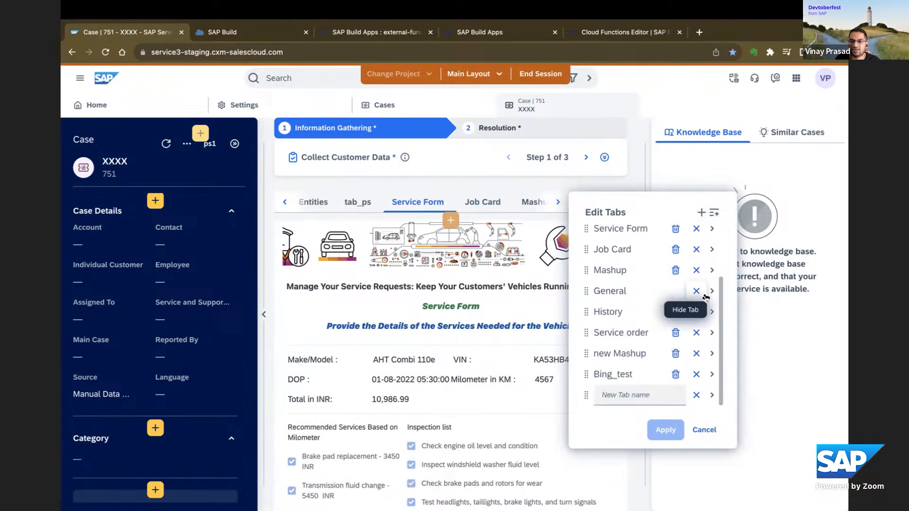
click(643, 390)
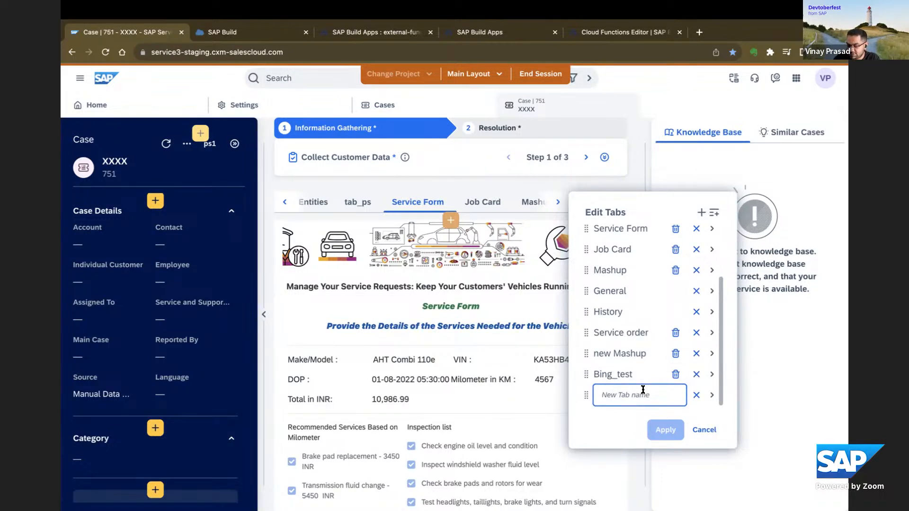
text(Trial)
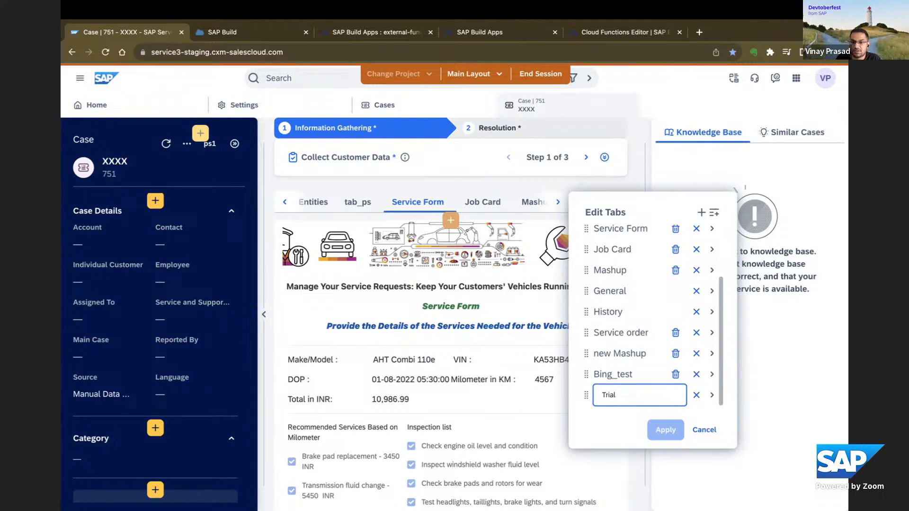
click(711, 395)
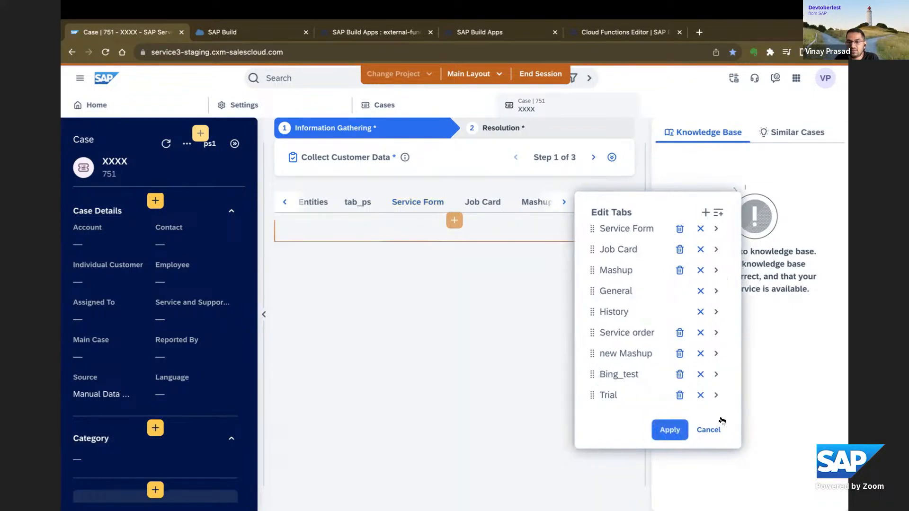
click(676, 435)
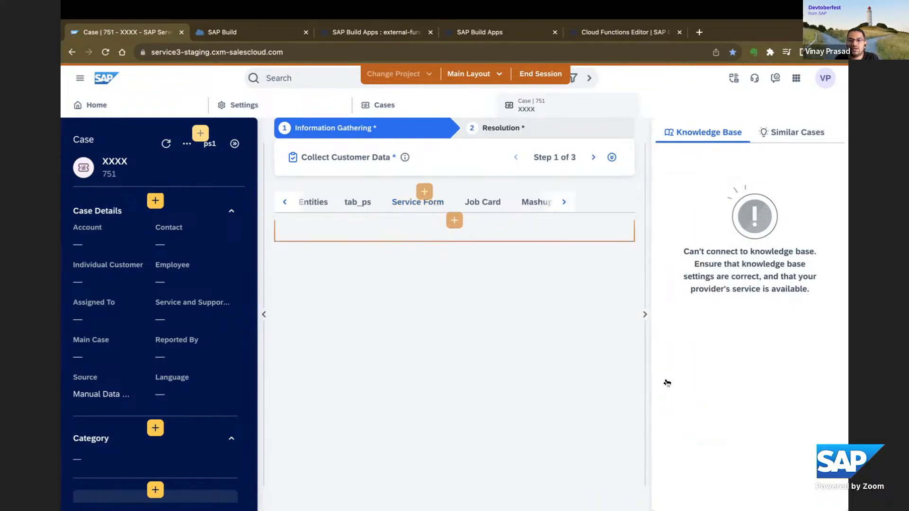
Browse through the case's row of tabs and open the Bing_test tab.
click(563, 202)
click(564, 202)
click(564, 204)
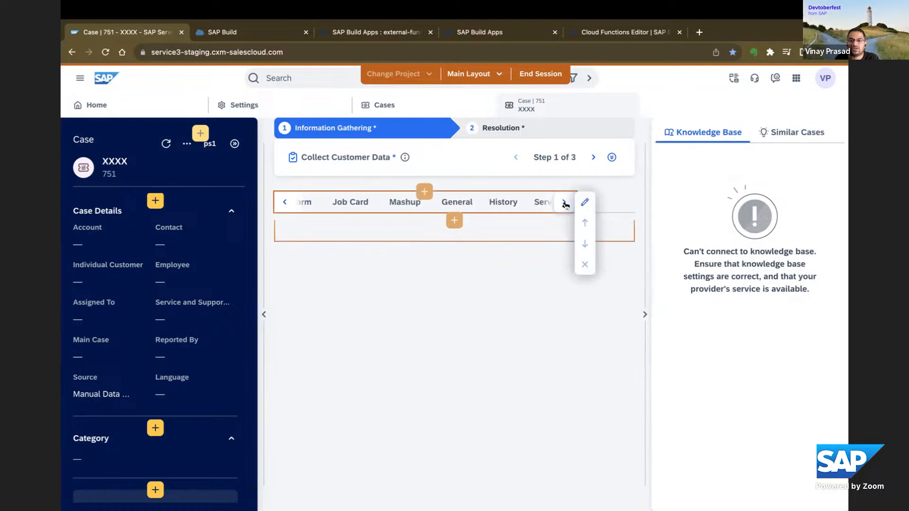
click(564, 204)
click(564, 204)
click(564, 204)
click(564, 204)
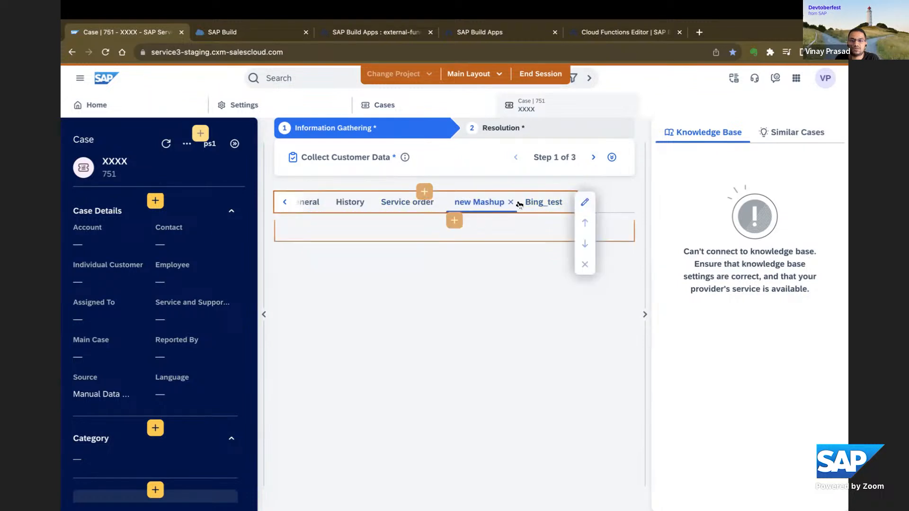
click(534, 203)
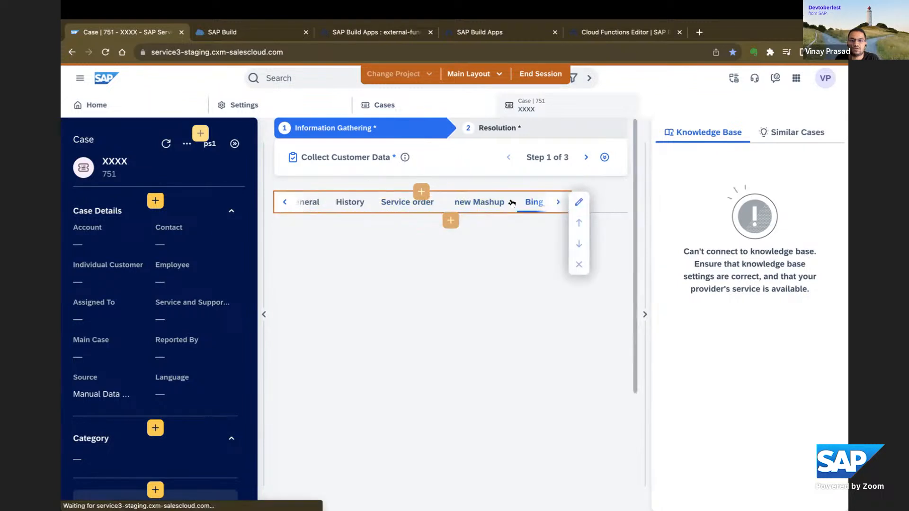
Edit the case's tab list again and delete the Trial tab, confirming the deletion.
click(578, 202)
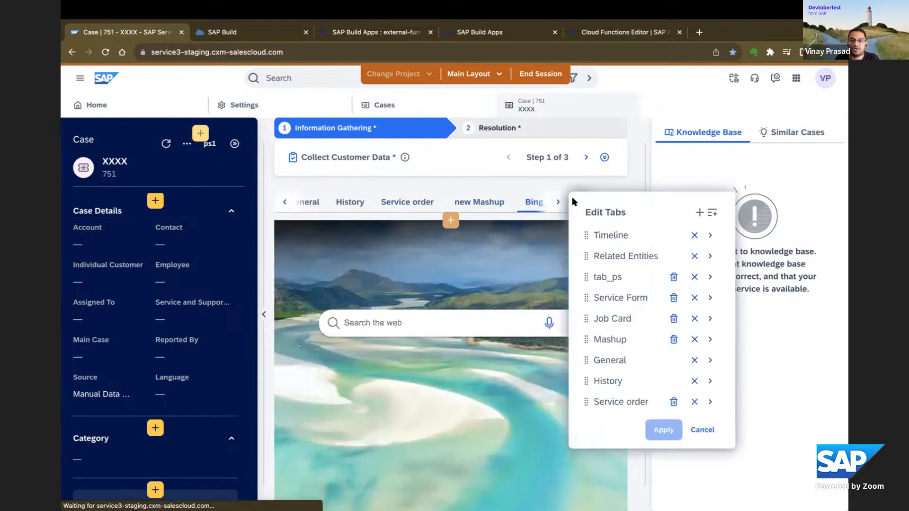
click(699, 212)
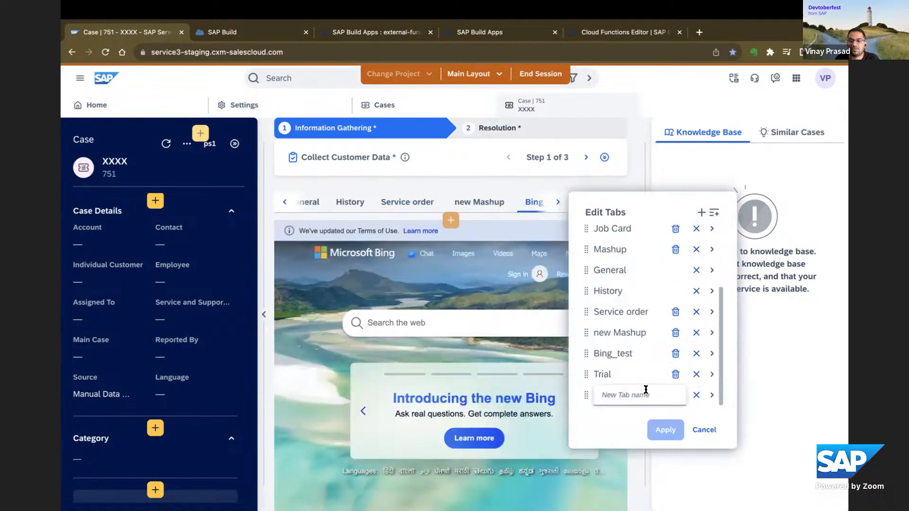
click(675, 374)
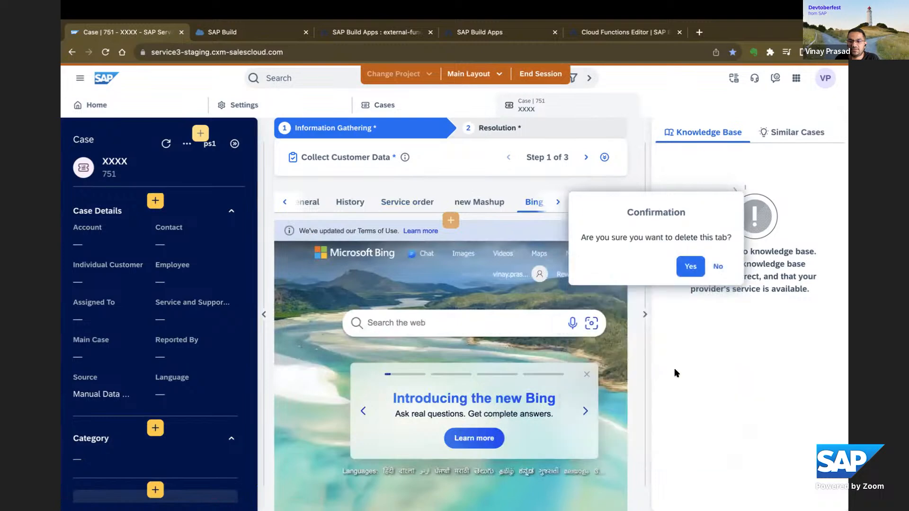
click(690, 269)
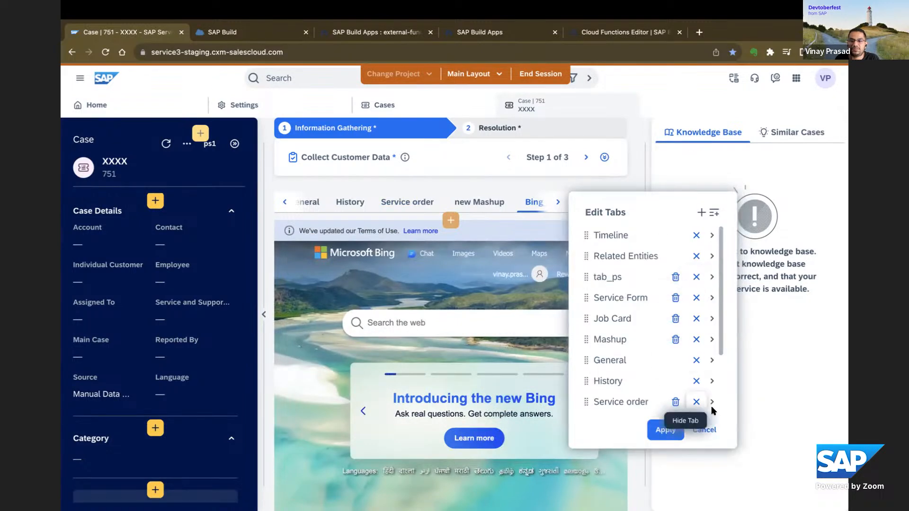
Add a new tab named Trial1 to the case's tab list and apply the change.
scroll(707, 380, down, 2)
click(701, 213)
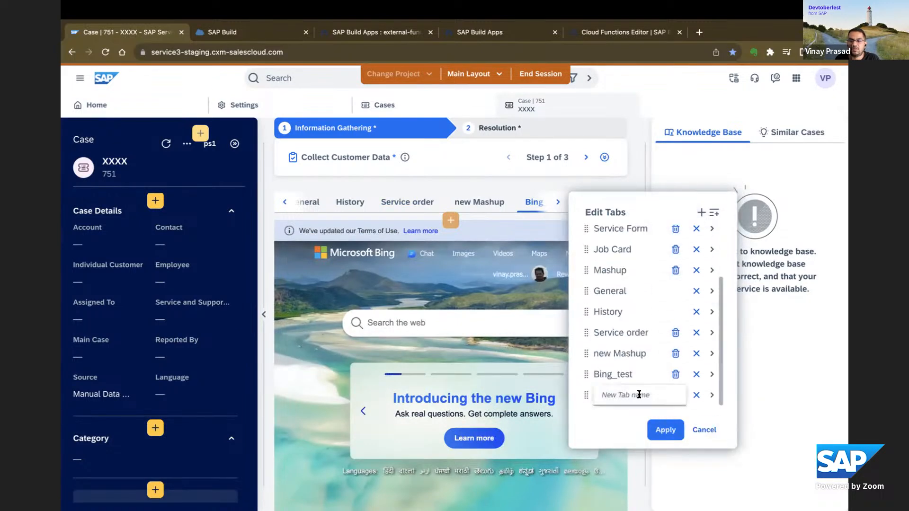
text(Trial1)
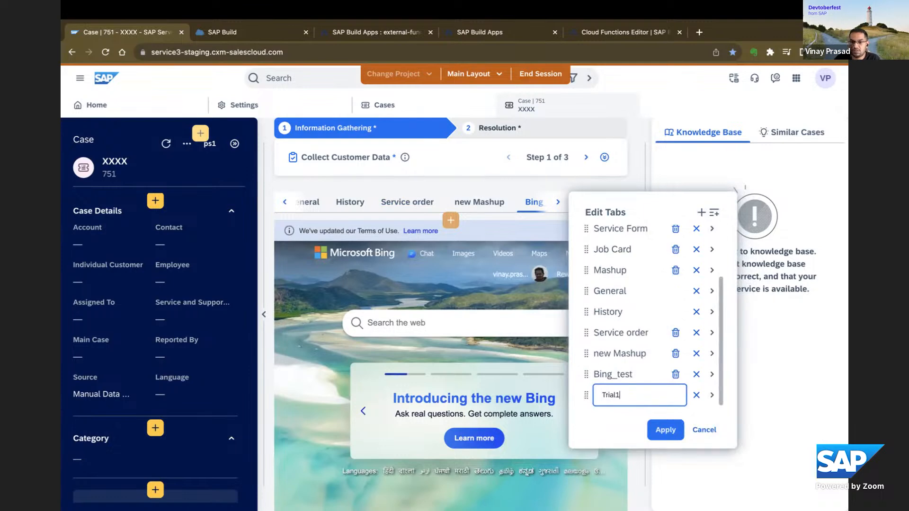
key(Return)
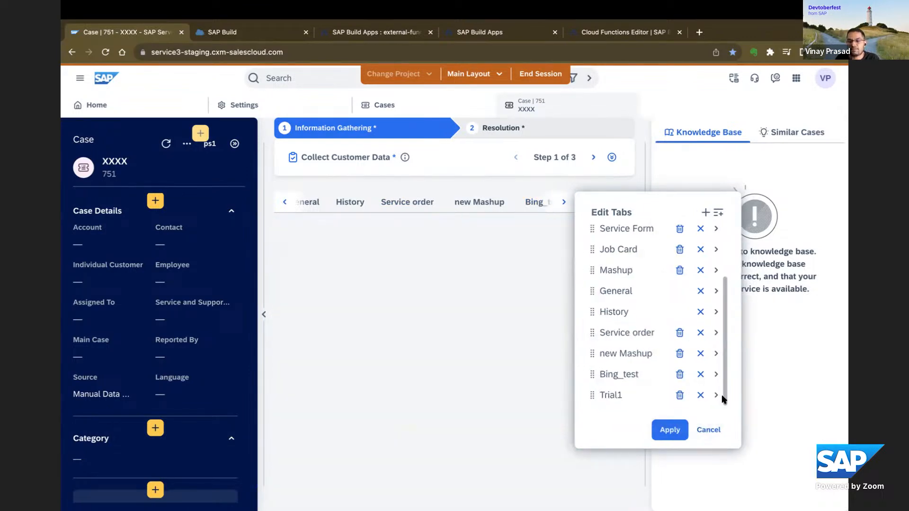
click(674, 430)
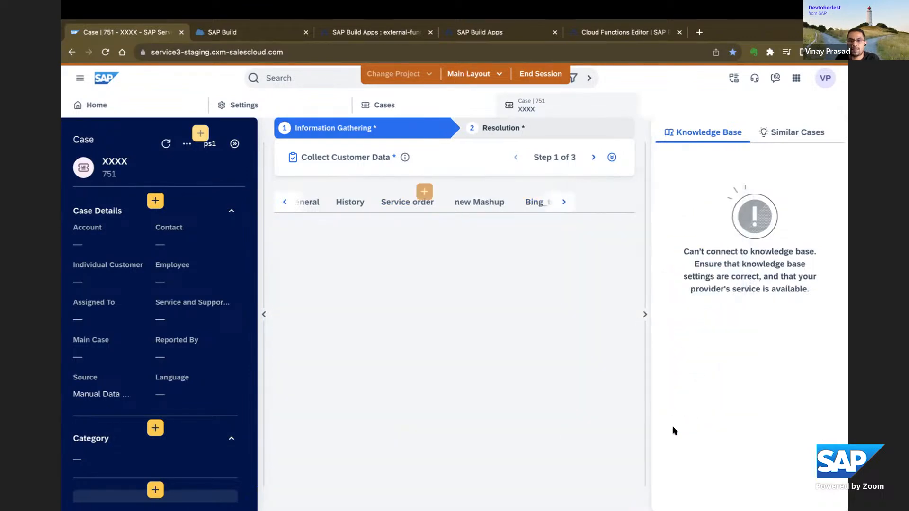
Open the new Trial1 tab, look at the case's tab list and close it without changes.
click(564, 202)
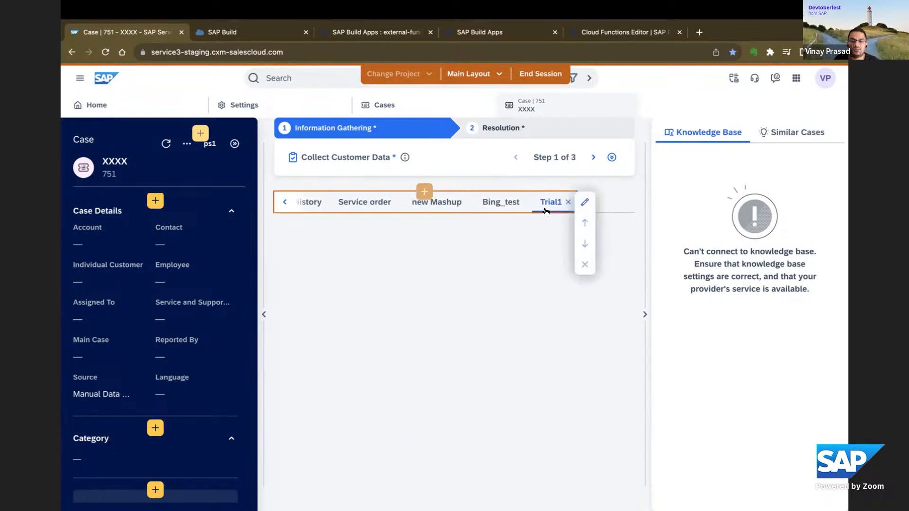
click(585, 202)
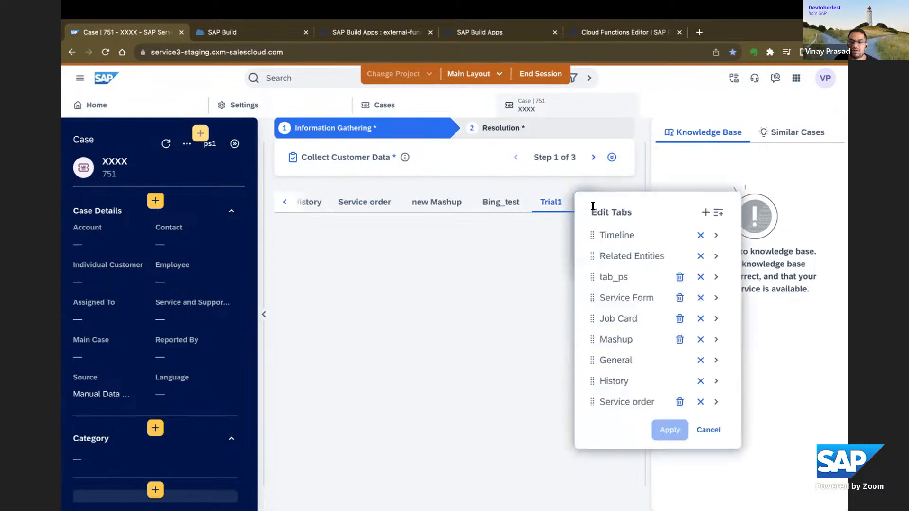
click(709, 430)
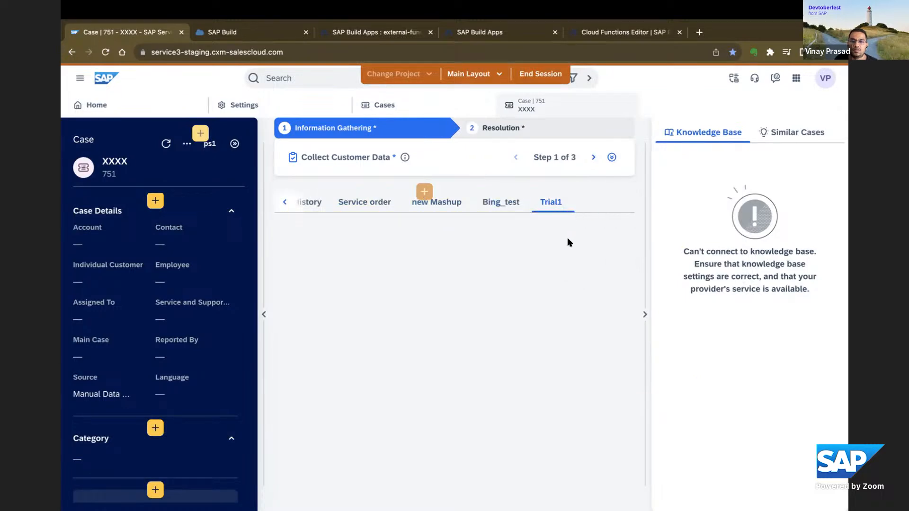
End the adaptation session and start adaptation of the case layout again.
click(540, 74)
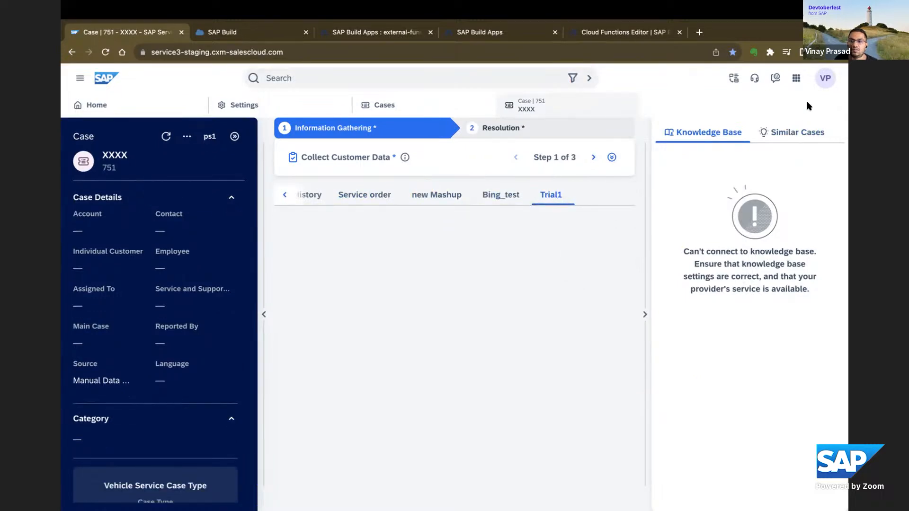
click(825, 78)
click(775, 199)
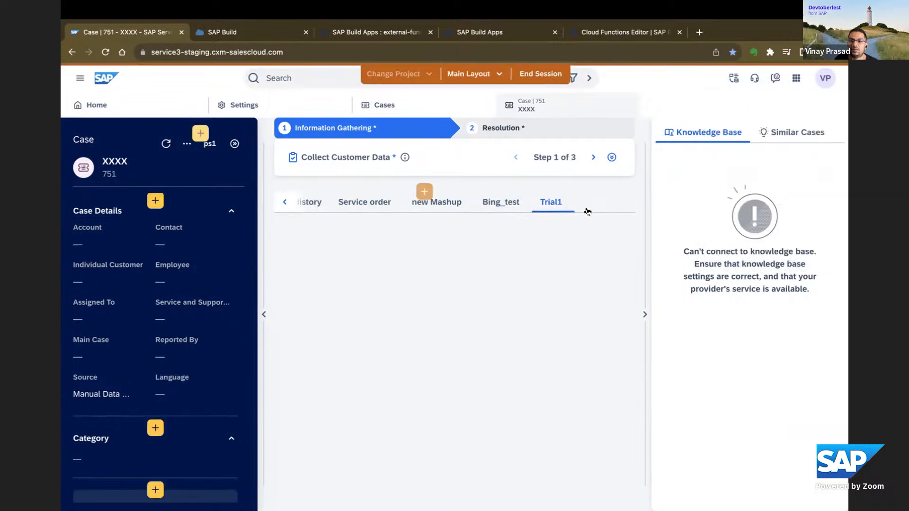
Look at the Trial1 tab's settings in the tab list and apply them without changes.
click(555, 207)
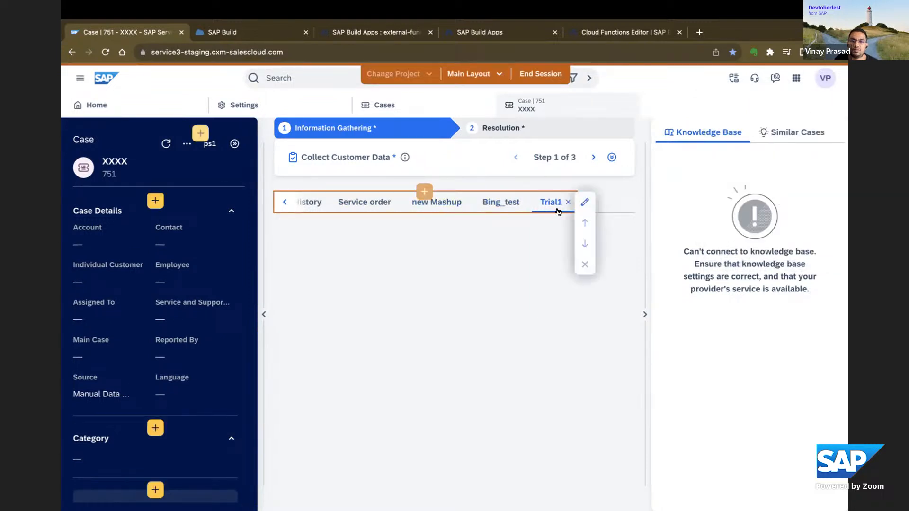
click(583, 202)
click(582, 204)
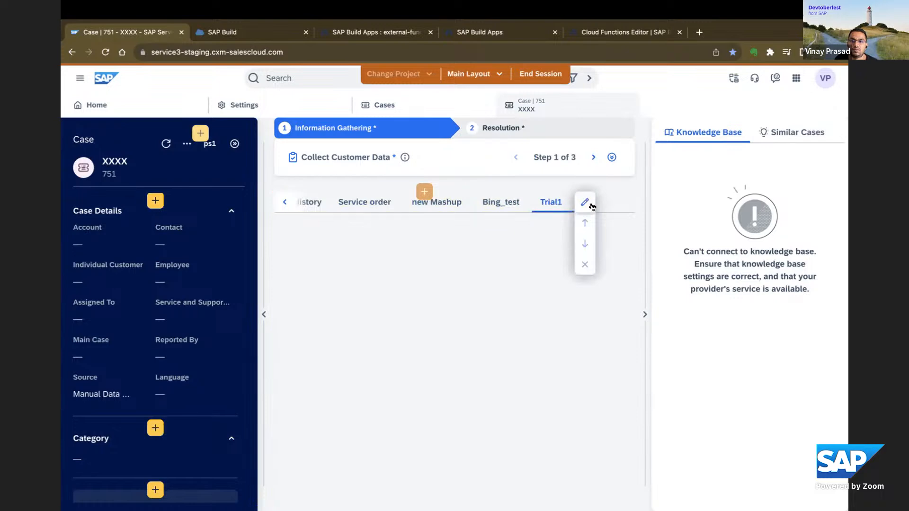
click(586, 203)
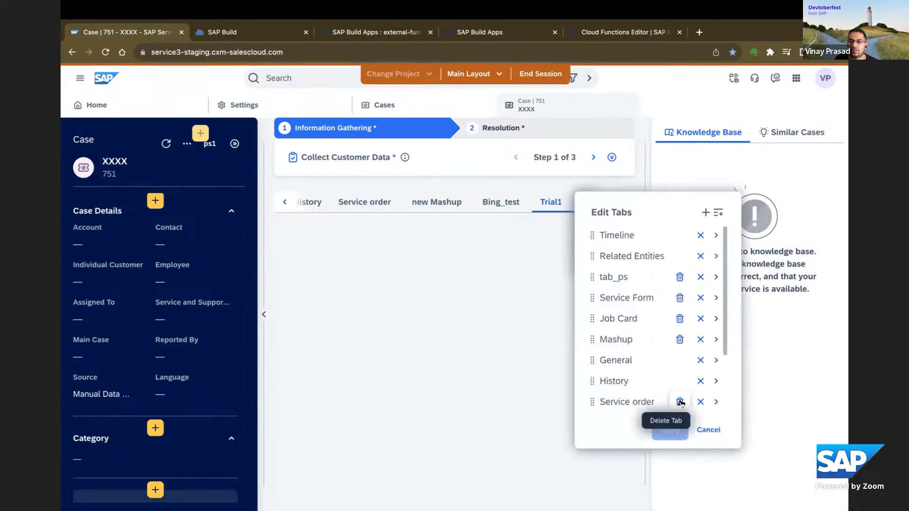
scroll(708, 368, down, 2)
click(716, 395)
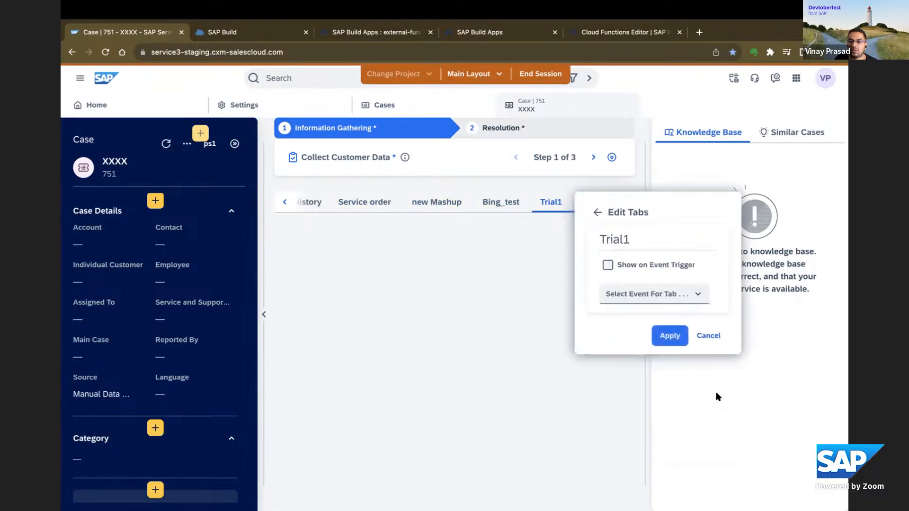
click(671, 336)
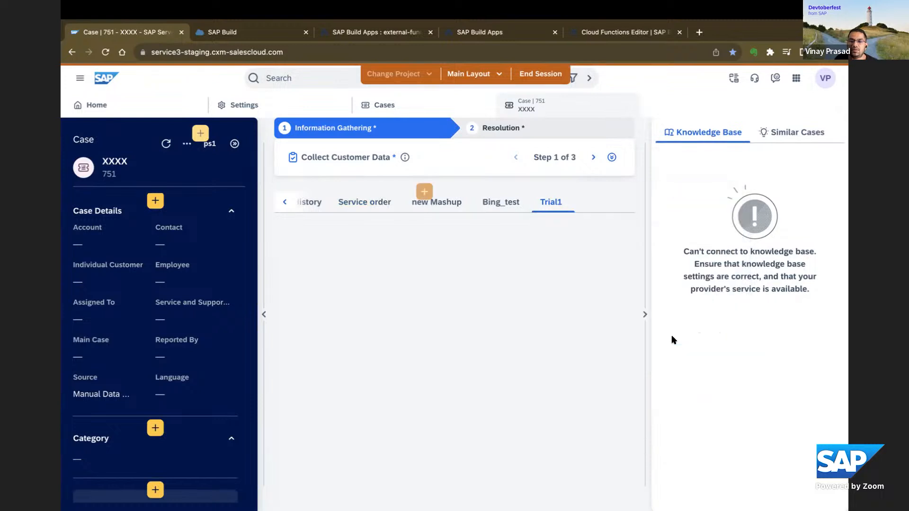
Go back to the start of the case's row of tabs and view the Related Entities and Timeline tabs.
click(284, 202)
click(283, 202)
click(283, 202)
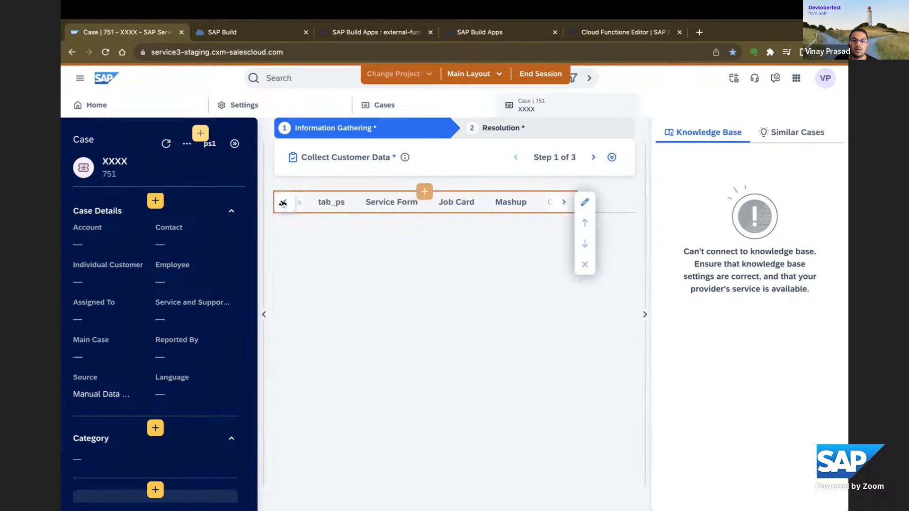
click(283, 203)
click(283, 203)
click(330, 207)
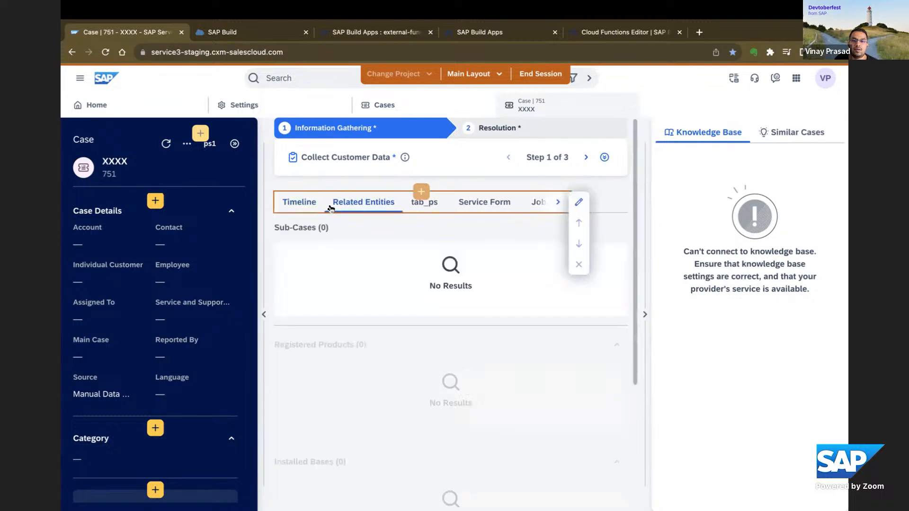
click(303, 204)
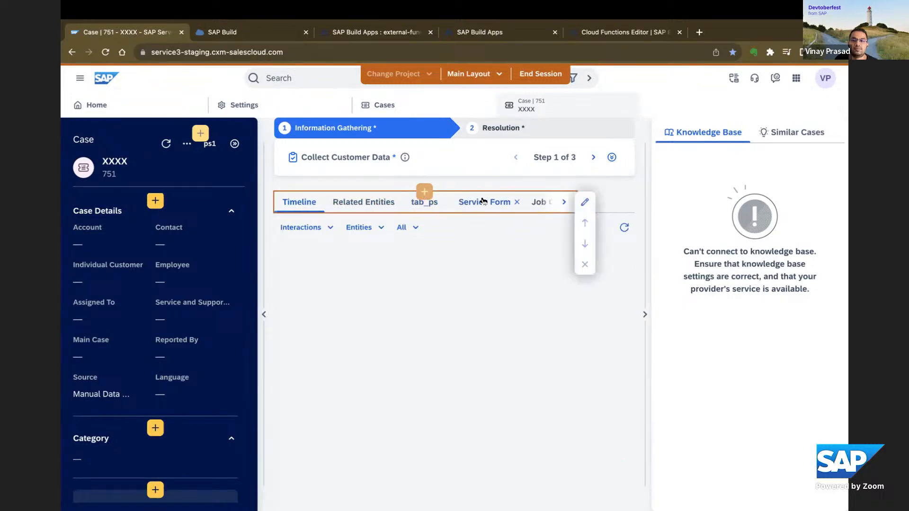
End the adaptation session and return from the Settings page to the case XXXX.
click(546, 72)
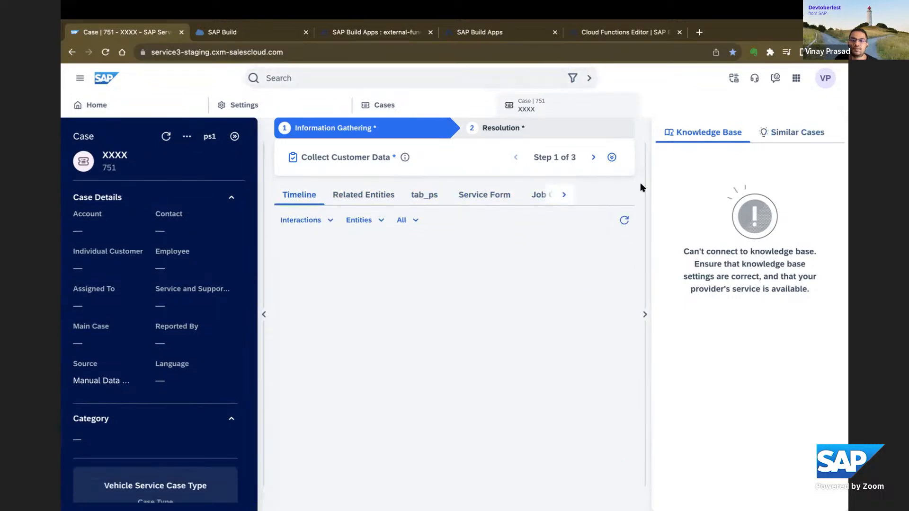
click(825, 78)
click(751, 219)
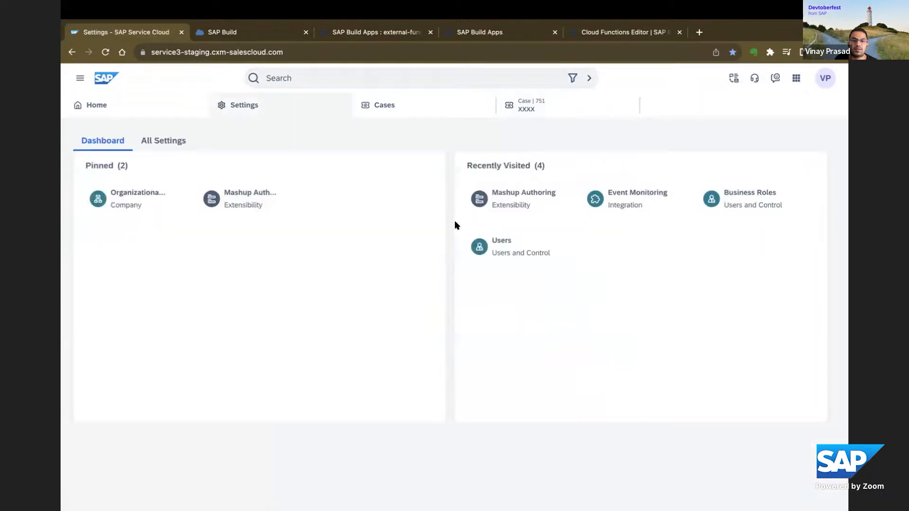
click(615, 119)
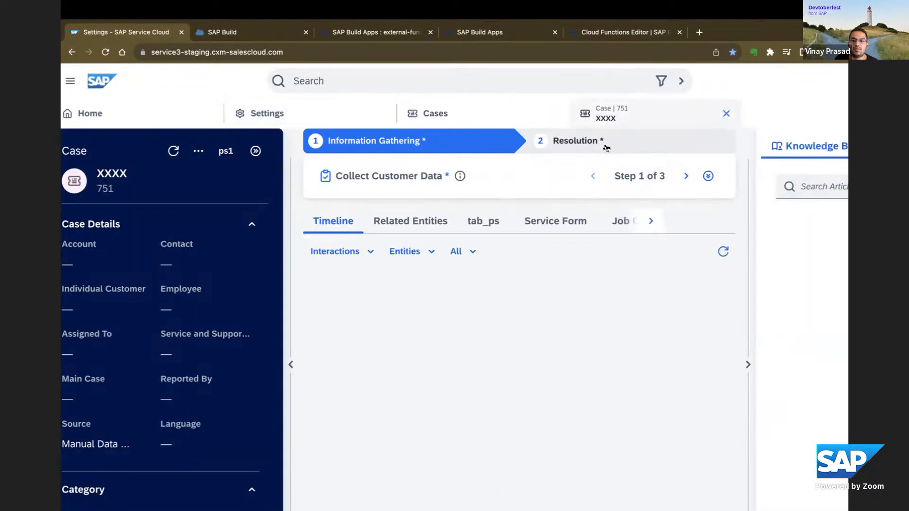
View the case's Job Card and Service Form tabs and go to the end of the row of tabs.
click(624, 222)
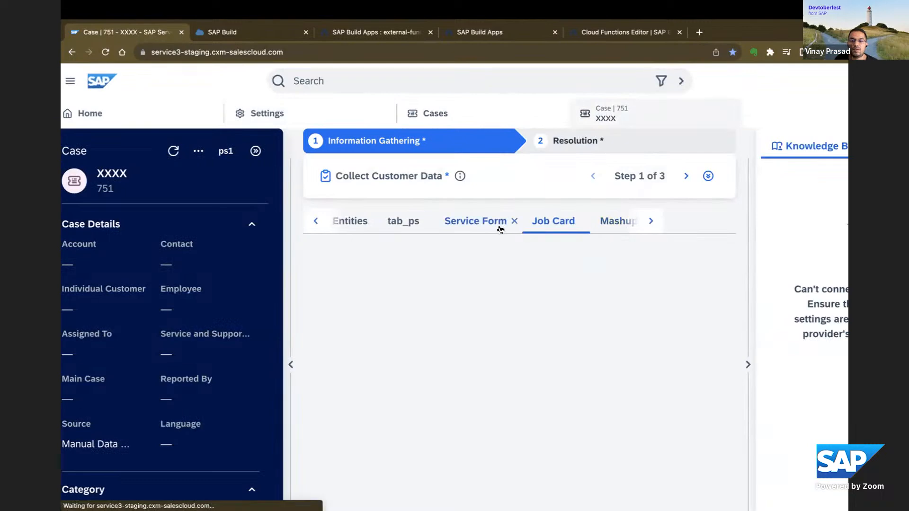
click(493, 227)
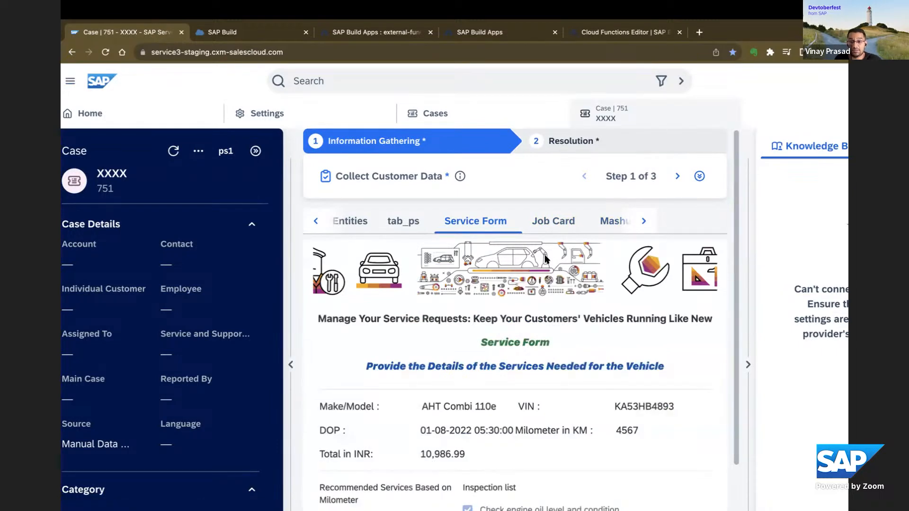
click(644, 222)
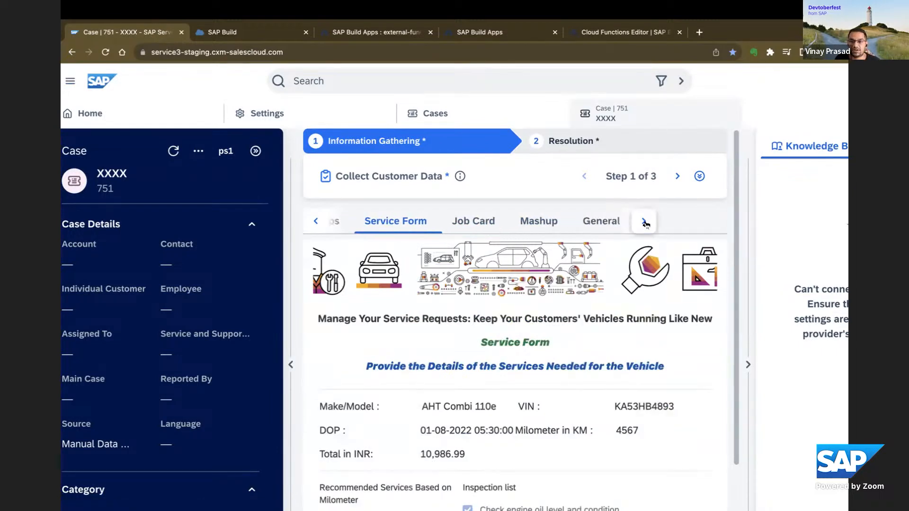
click(644, 223)
click(645, 223)
click(645, 222)
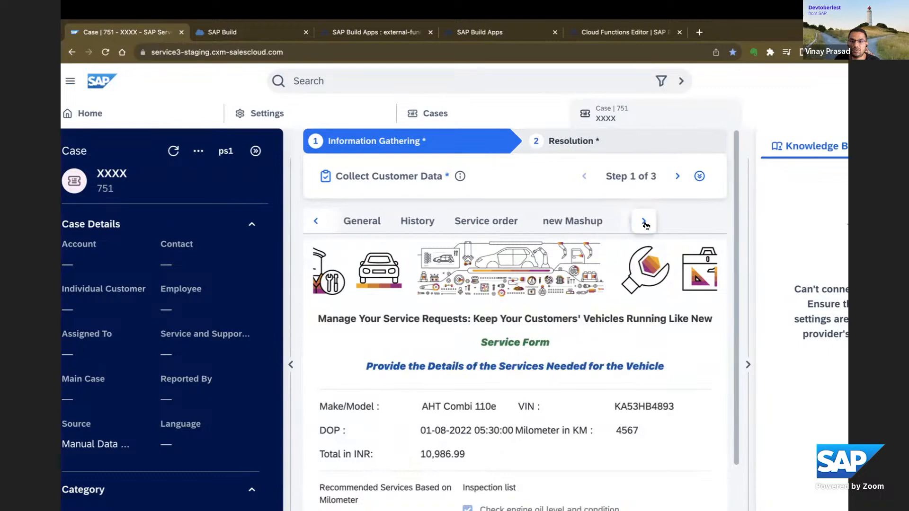
click(645, 223)
click(645, 222)
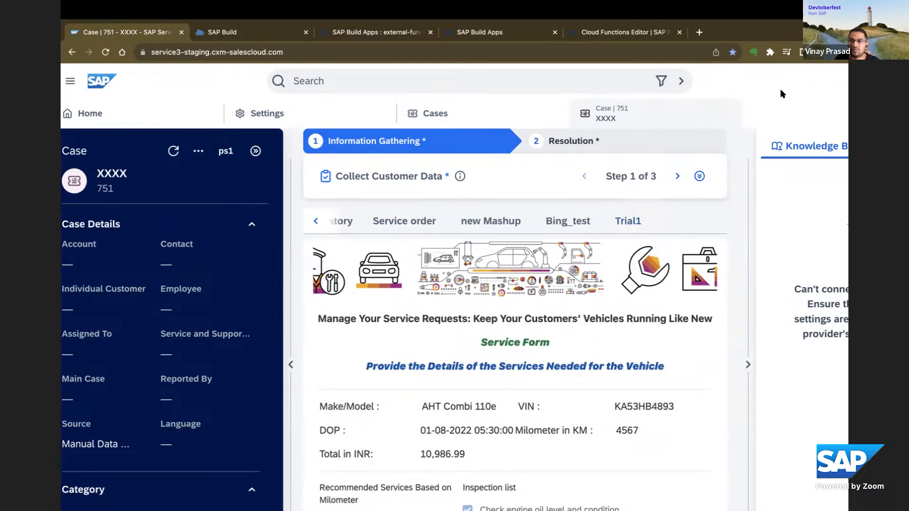
Start an adaptation session for the case layout.
key(ctrl+minus)
click(816, 79)
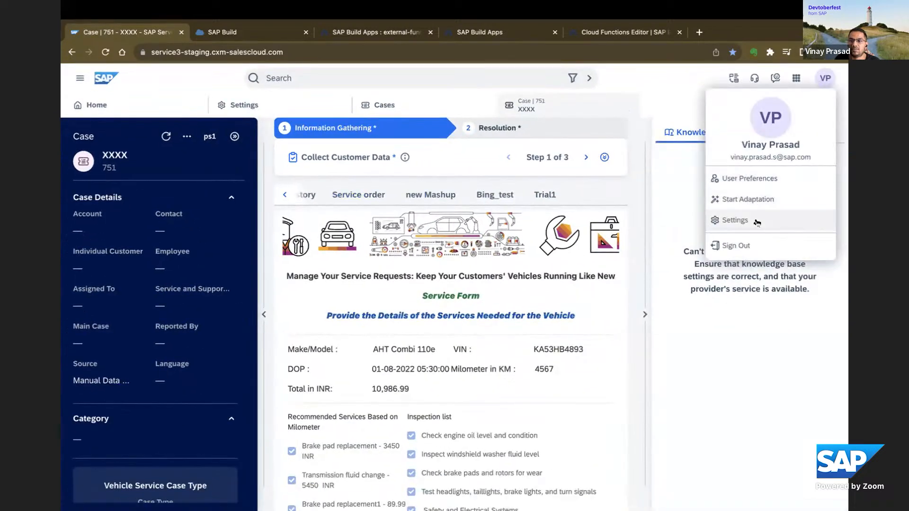
click(748, 199)
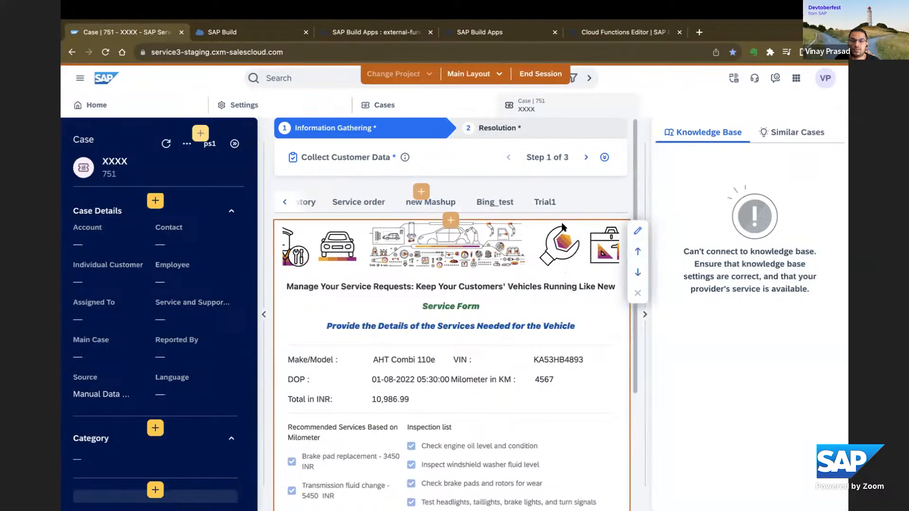
Add the serviceForm-Destination mashup to the content area of the Trial1 tab.
click(545, 202)
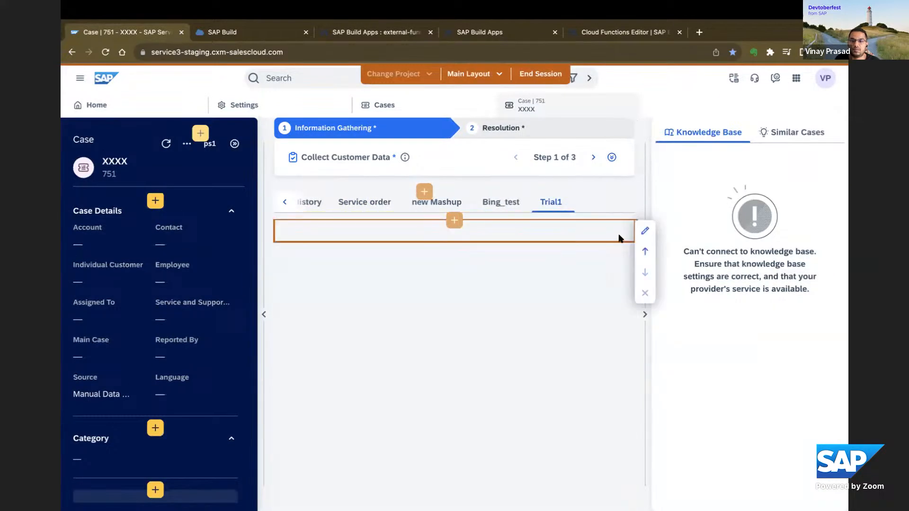
click(644, 231)
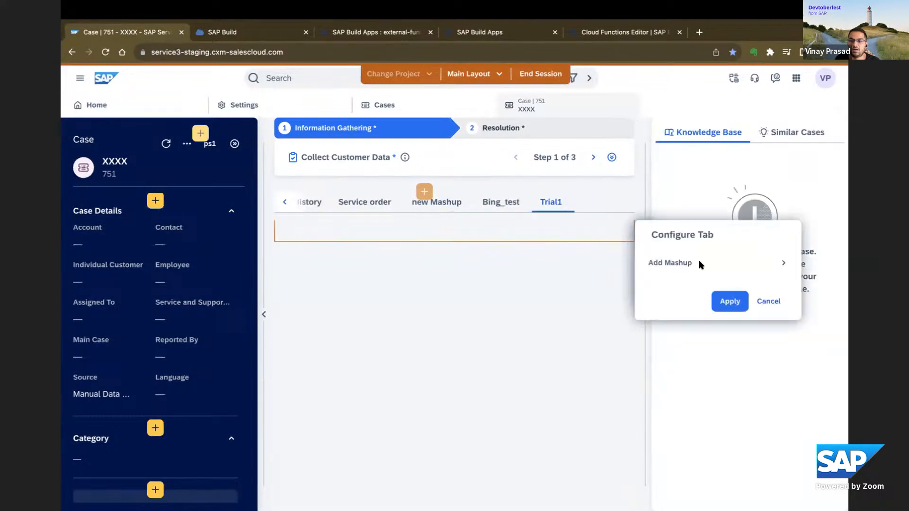
click(783, 265)
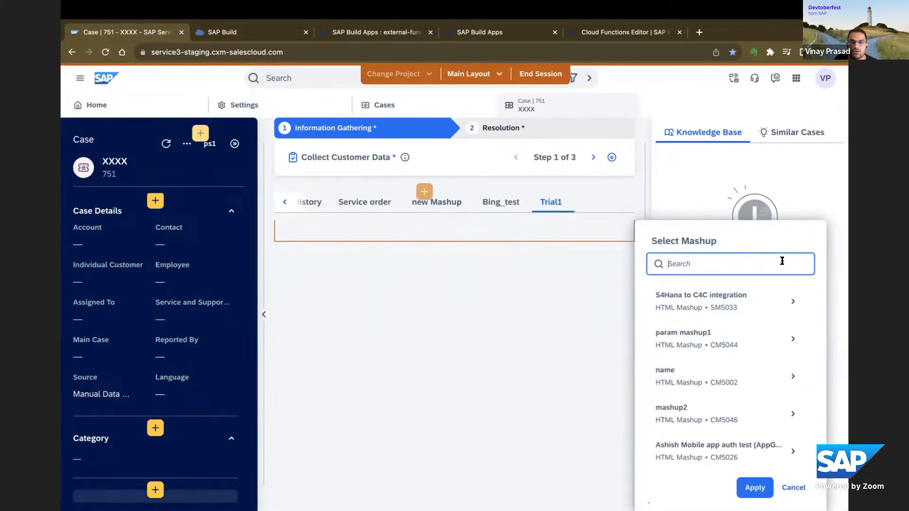
scroll(724, 355, down, 3)
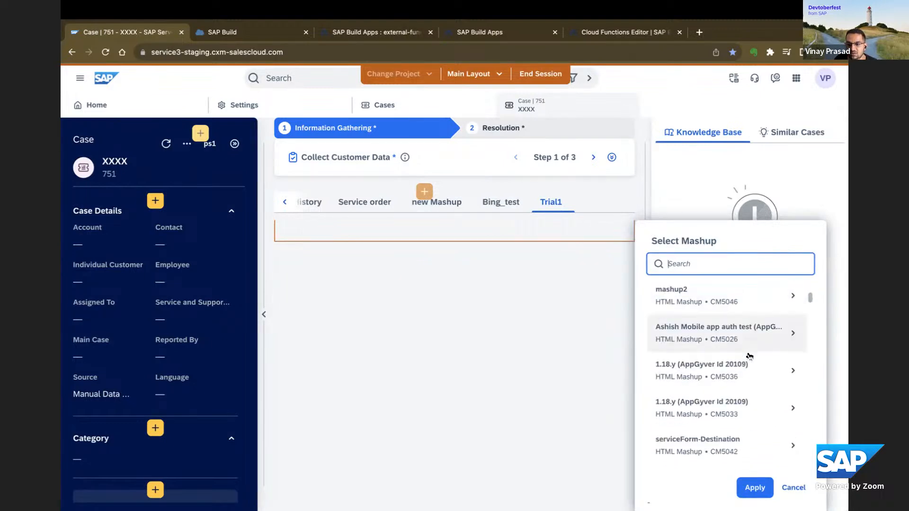
click(730, 416)
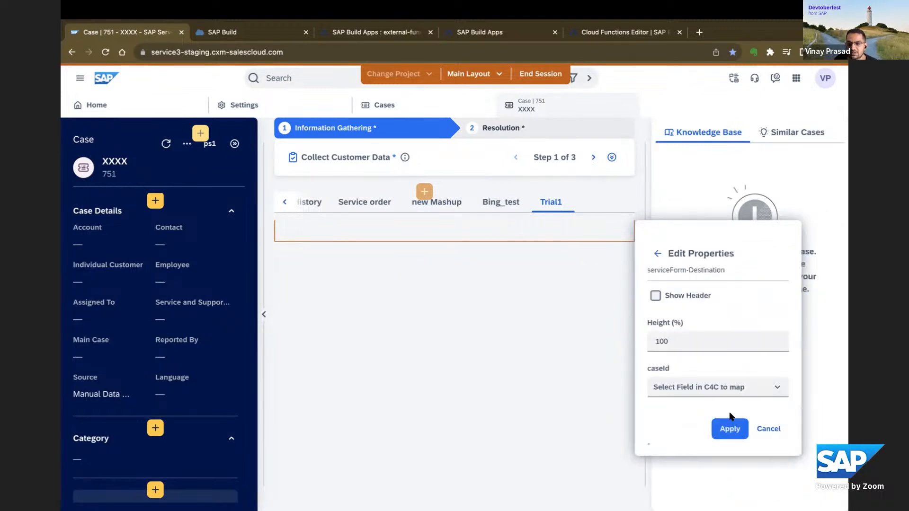
click(729, 429)
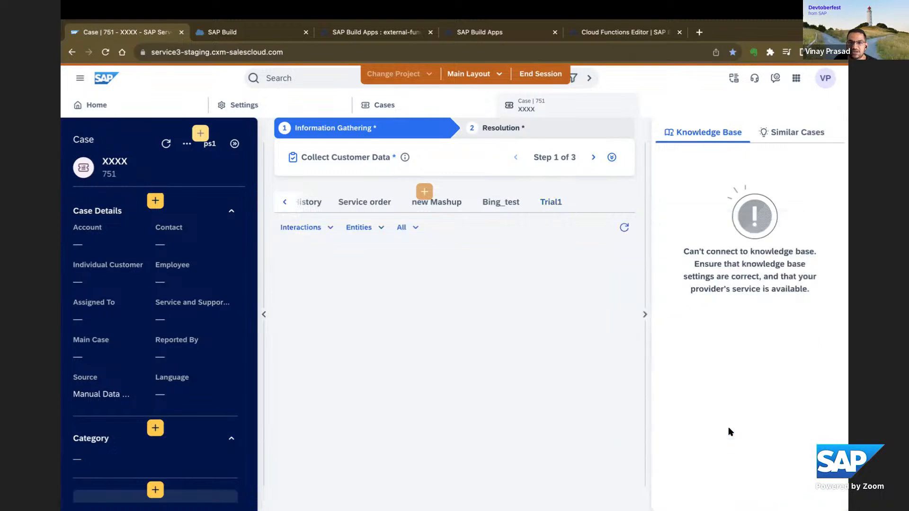
End the adaptation session and view the mashup in the case's Trial1 tab.
mouse_move(552, 209)
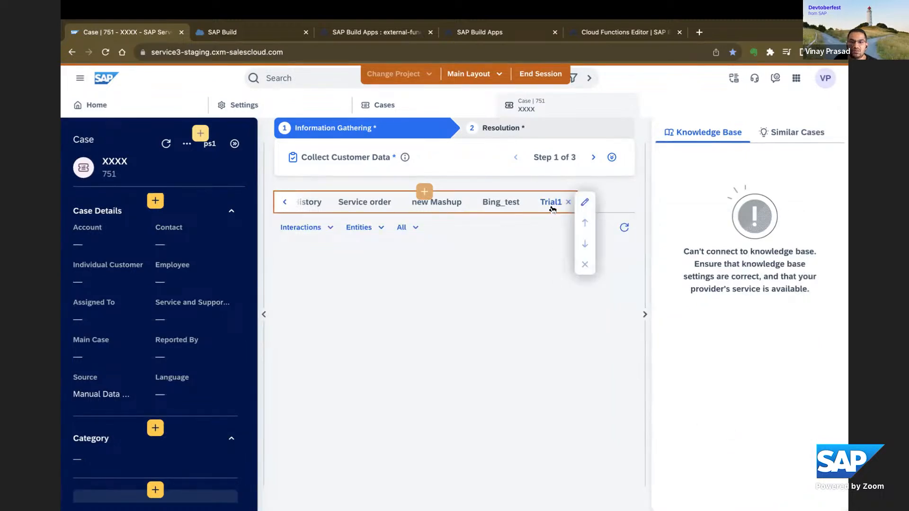
click(544, 74)
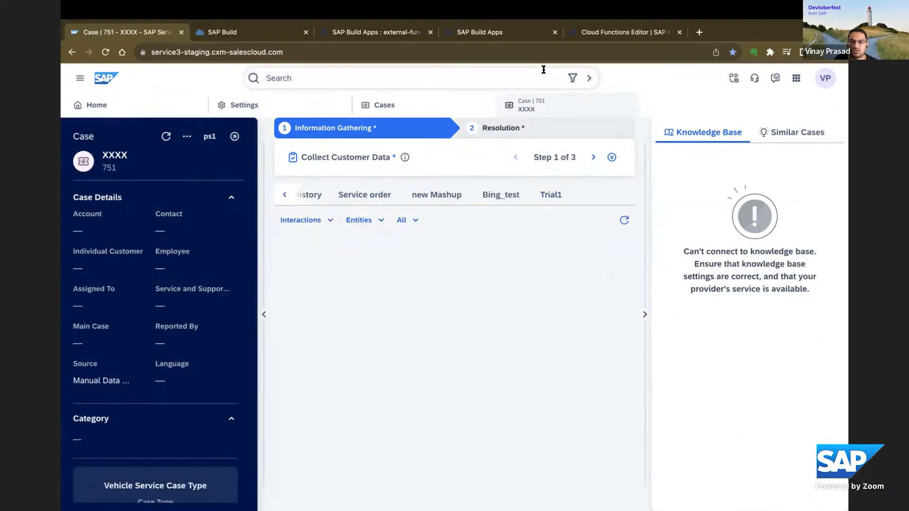
click(553, 204)
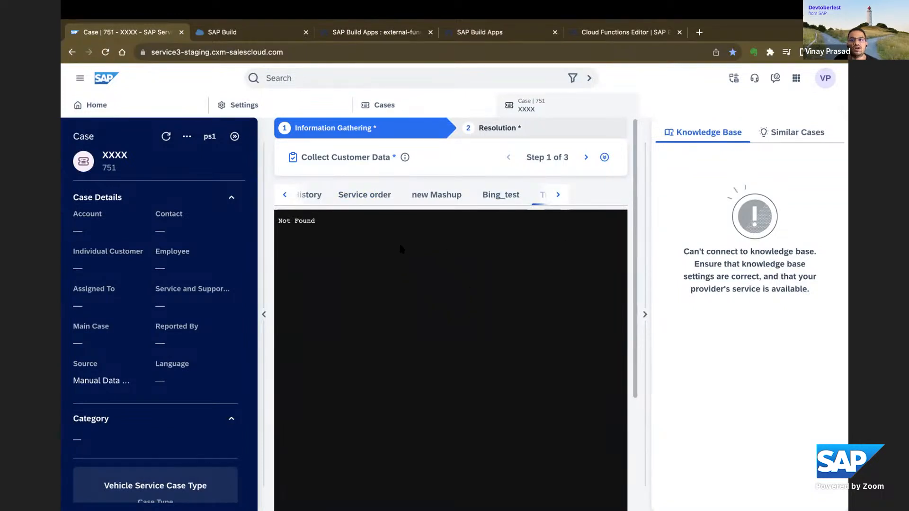
Look through the case's Service order, new Mashup and Bing_test tabs.
click(370, 198)
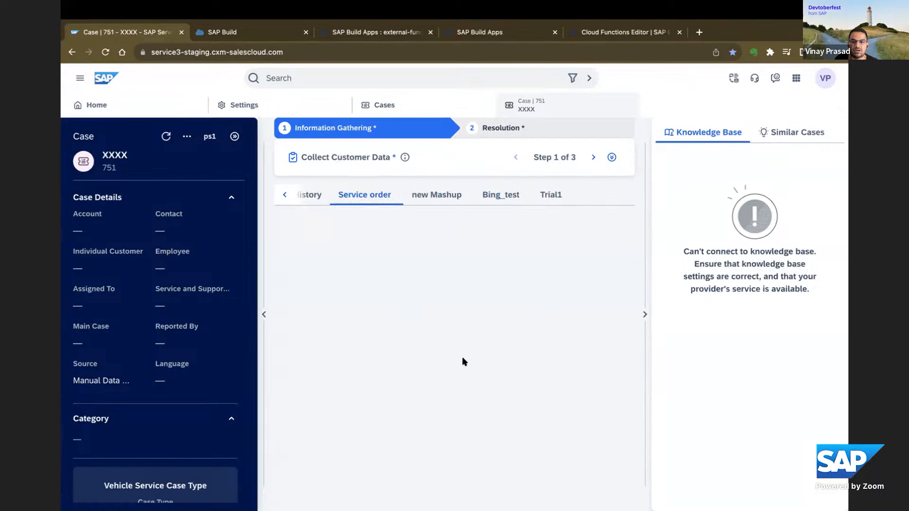
click(285, 196)
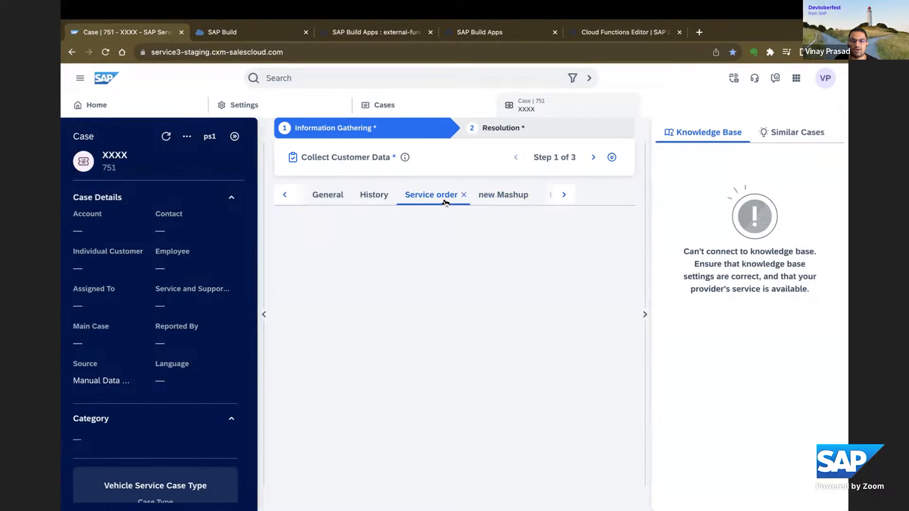
click(498, 200)
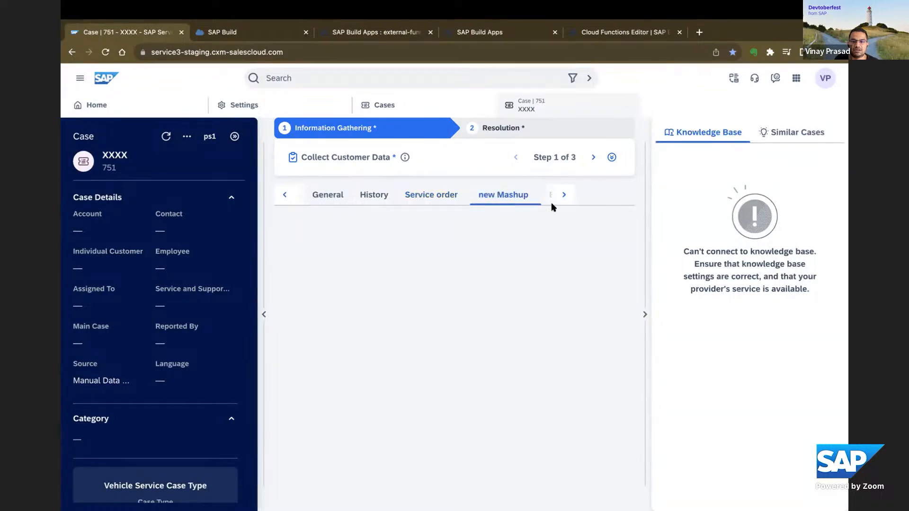
click(563, 197)
click(478, 200)
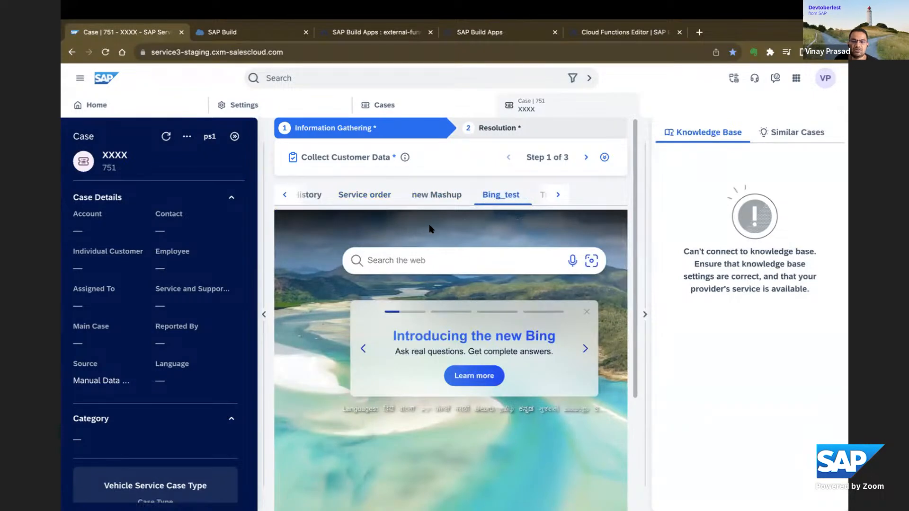
drag(102, 138, 73, 137)
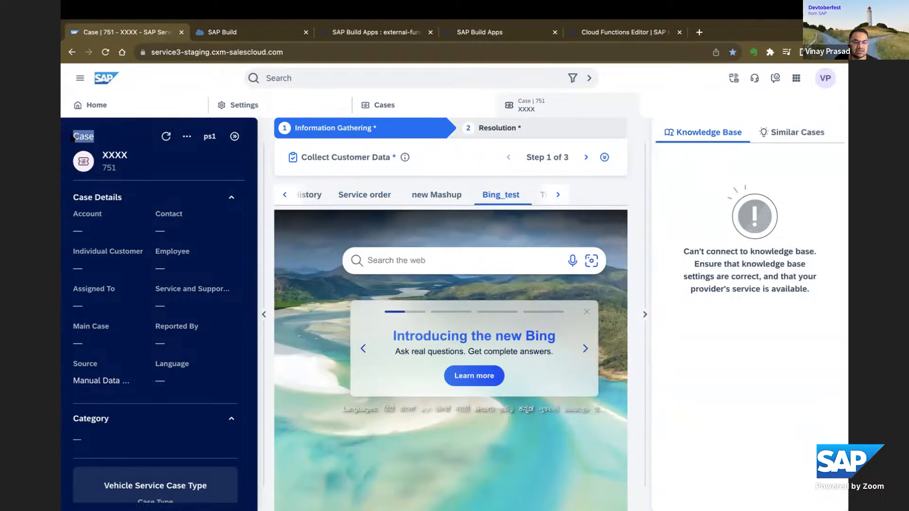
double_click(106, 137)
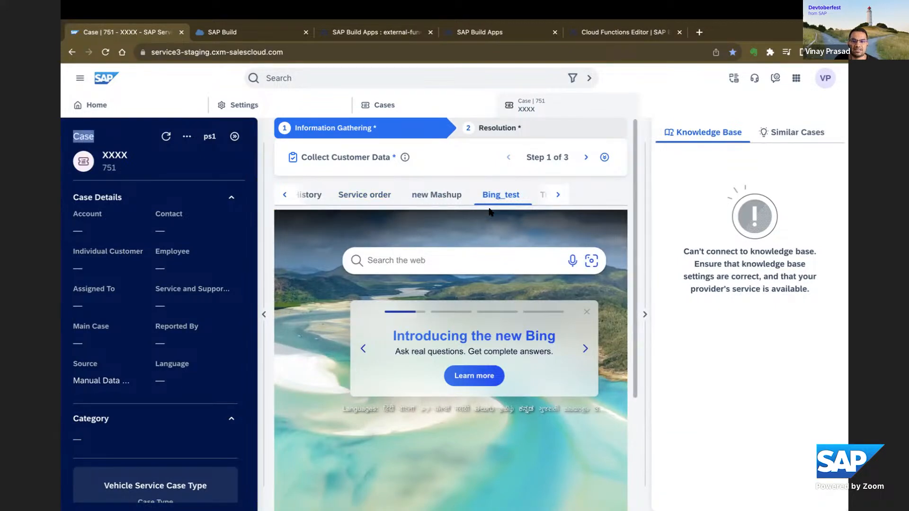
click(373, 202)
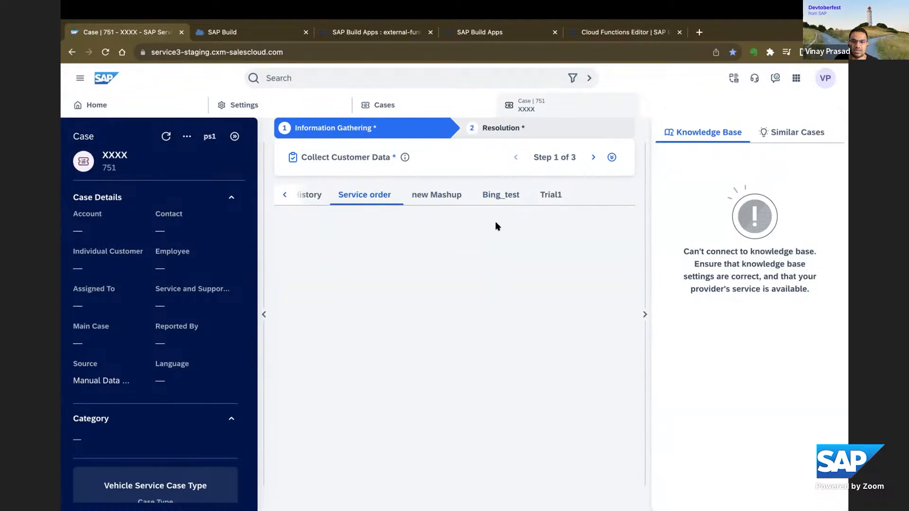
click(502, 196)
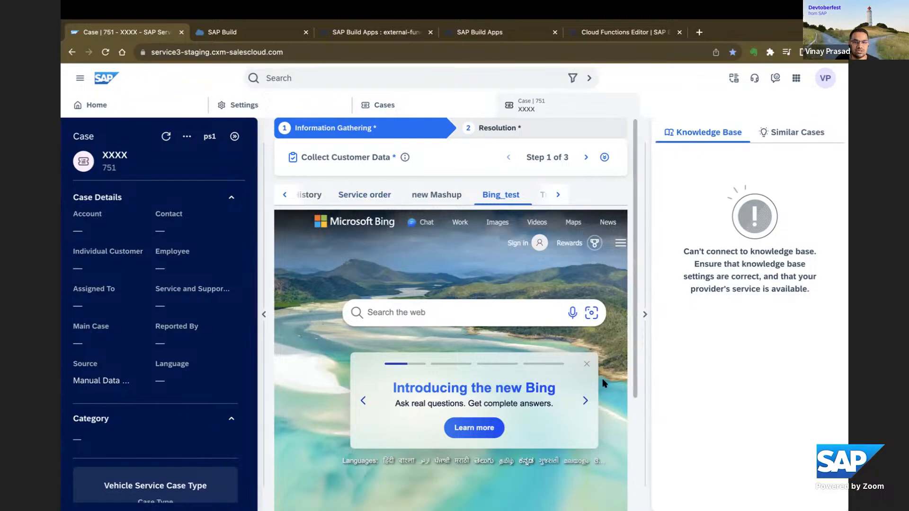
Switch from the case to the SAP Build lobby through the linked SAP Build Apps entry and look through the project list.
click(798, 84)
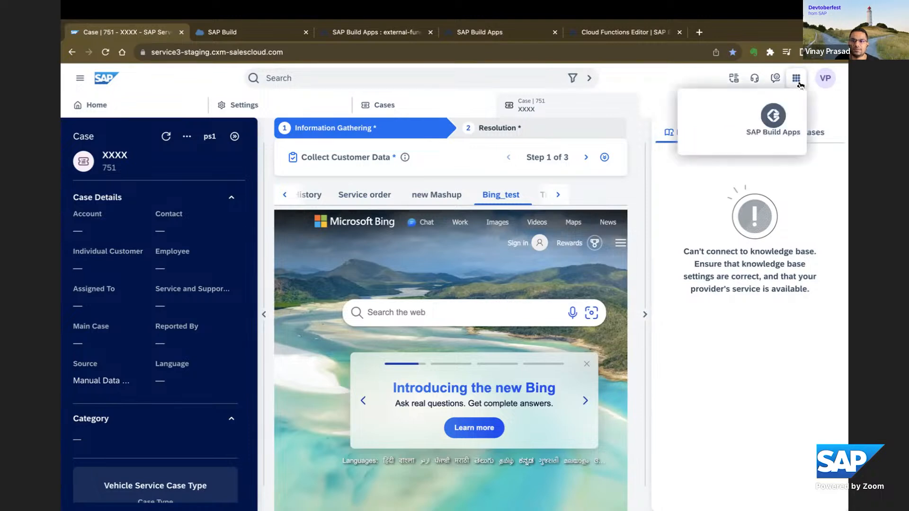
click(772, 141)
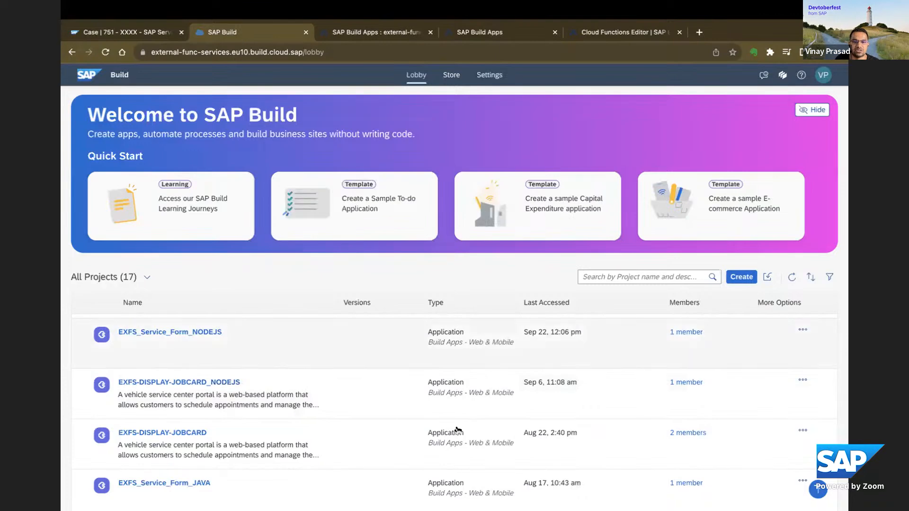
scroll(745, 376, down, 2)
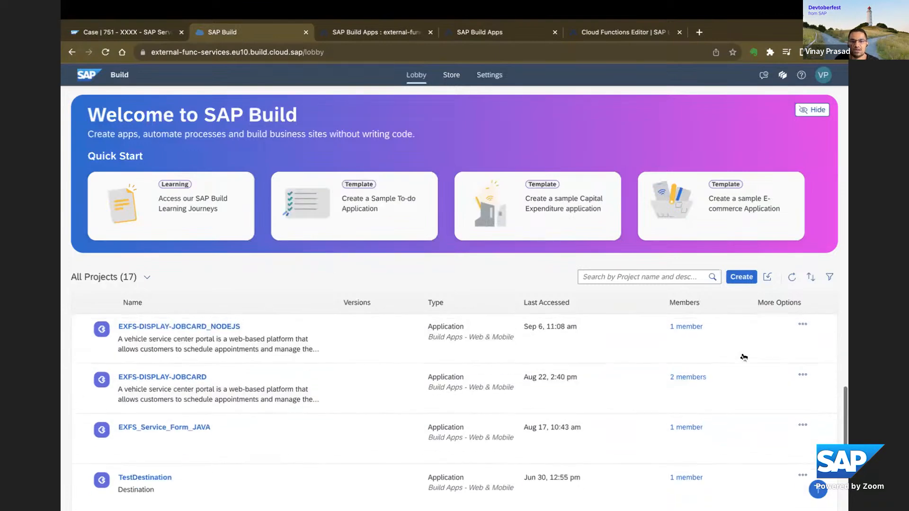
scroll(741, 367, up, 7)
scroll(738, 364, up, 3)
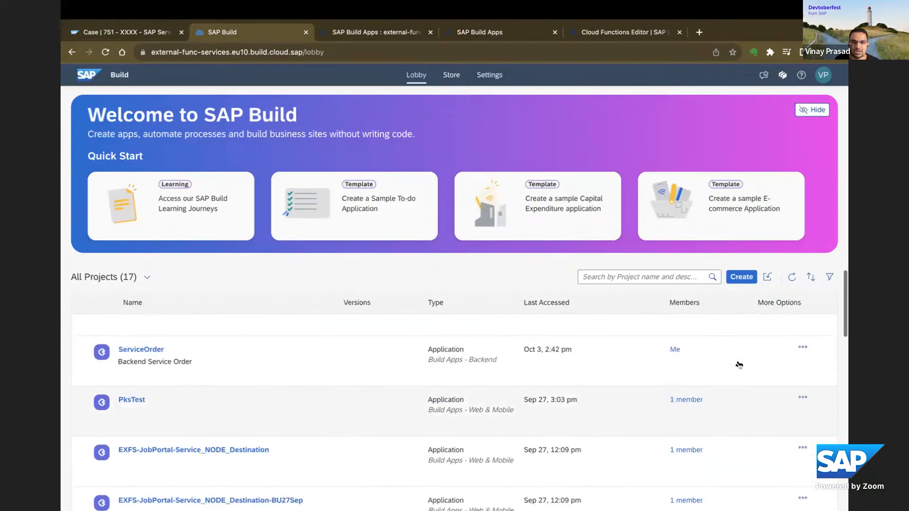
click(742, 277)
click(264, 321)
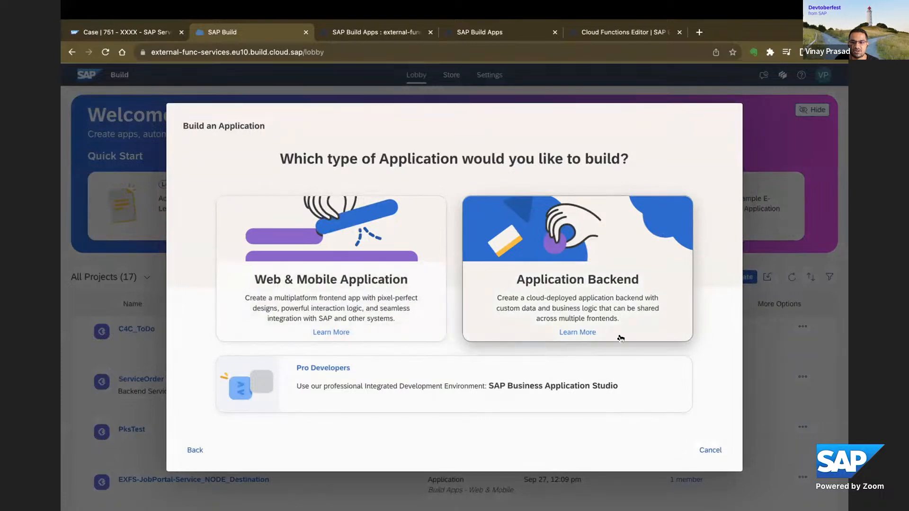
click(710, 450)
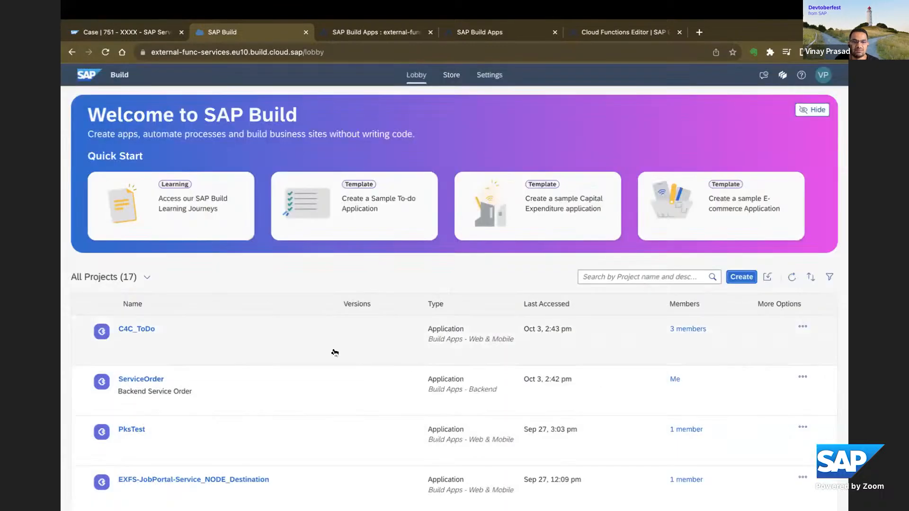
Open the C4C_ToDo project and view its data entities and integrations.
click(144, 329)
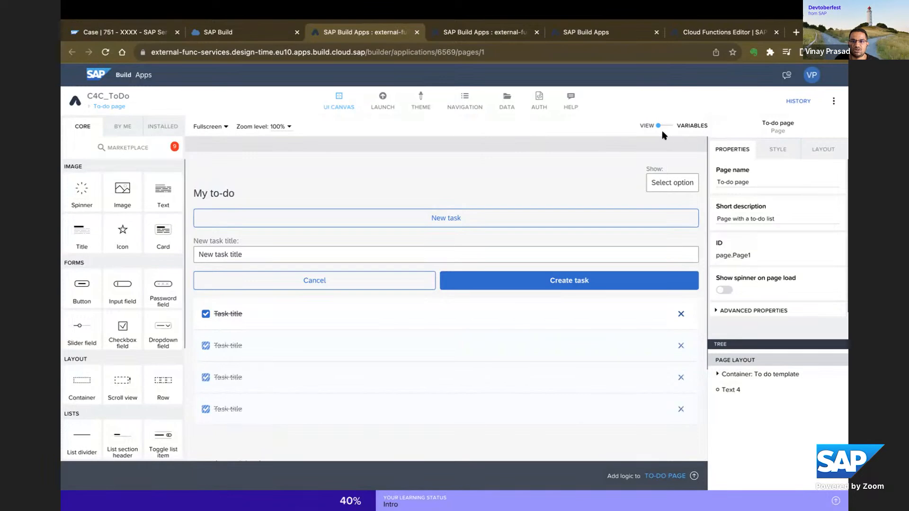
click(507, 102)
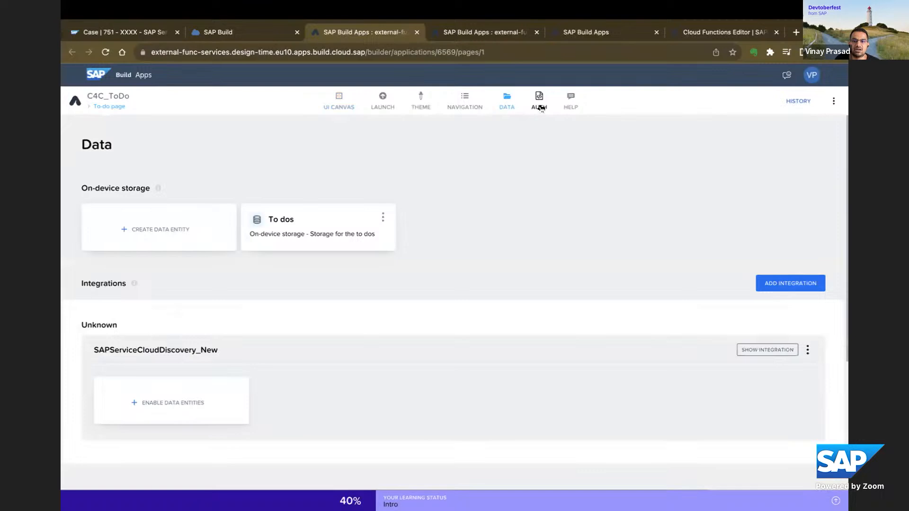
Review the current authentication method of the C4C_ToDo app and open its launch options.
click(541, 106)
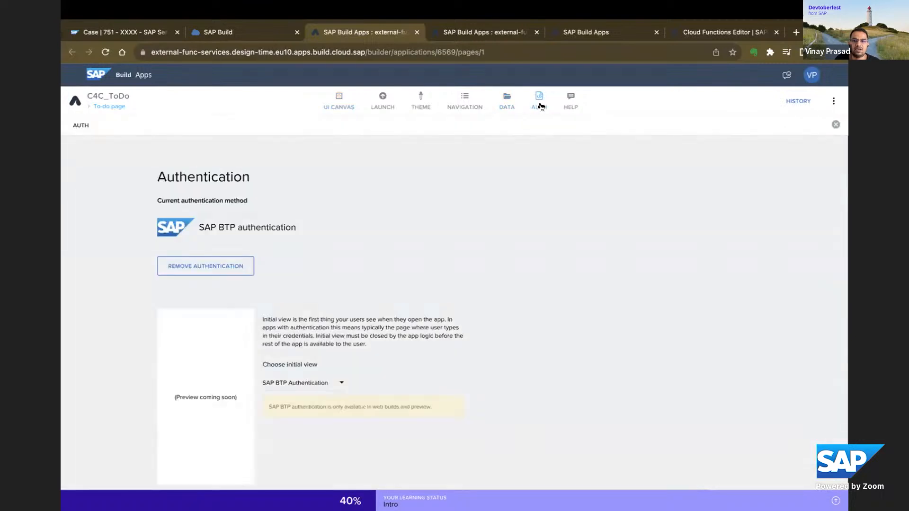
drag(200, 229, 276, 229)
double_click(259, 229)
click(258, 229)
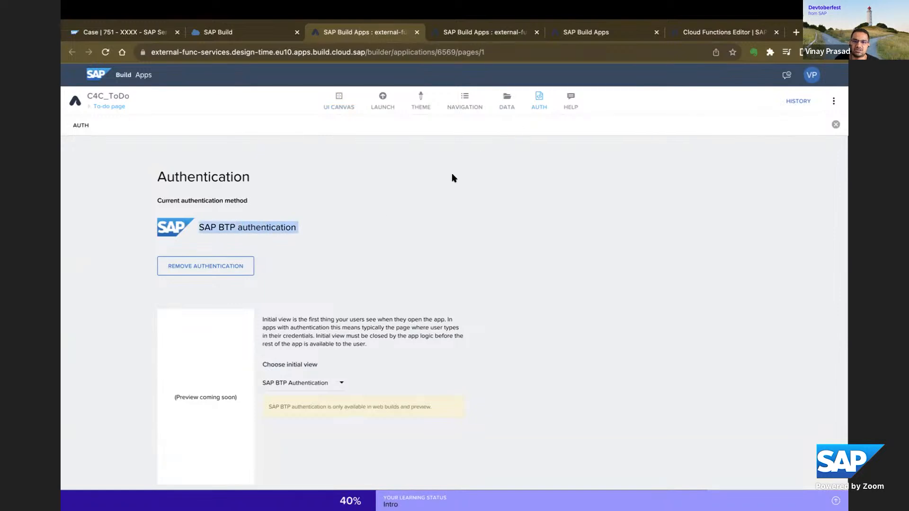
click(383, 113)
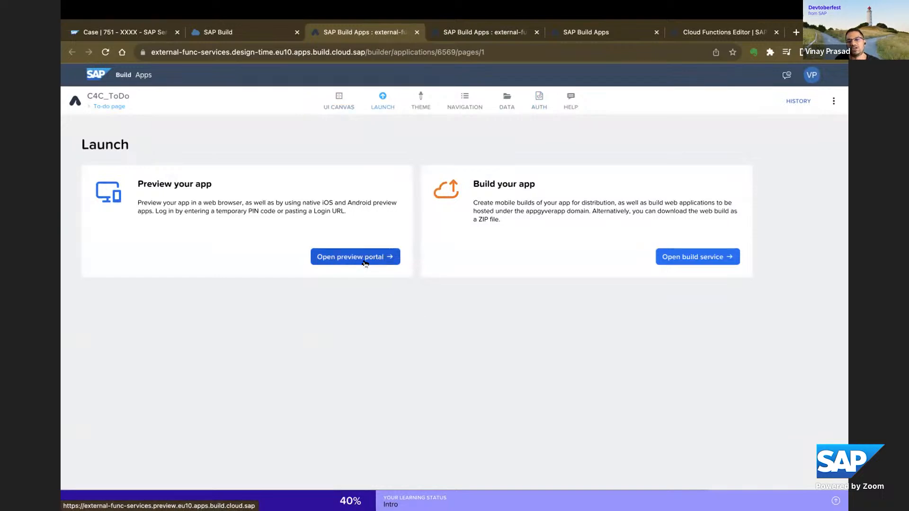
View the build service page of the C4C_ToDo app and switch back to the open case in SAP Service Cloud.
click(683, 258)
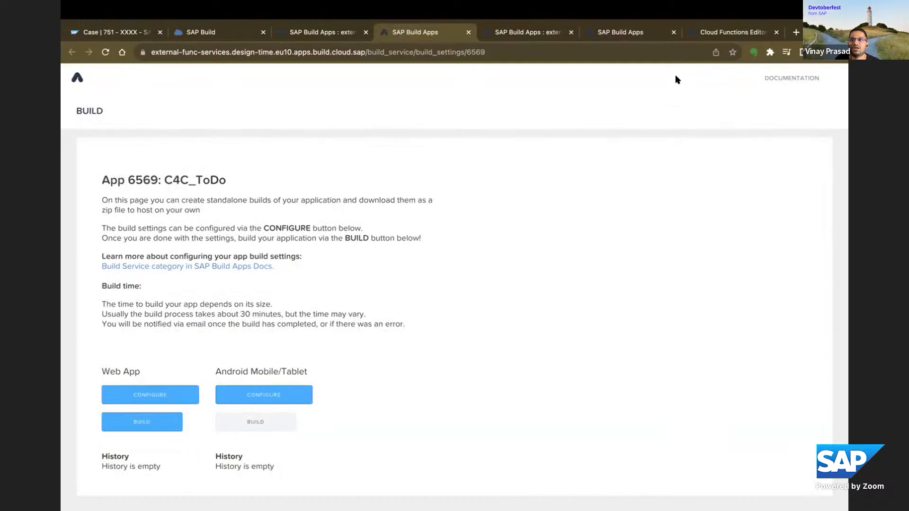
click(137, 34)
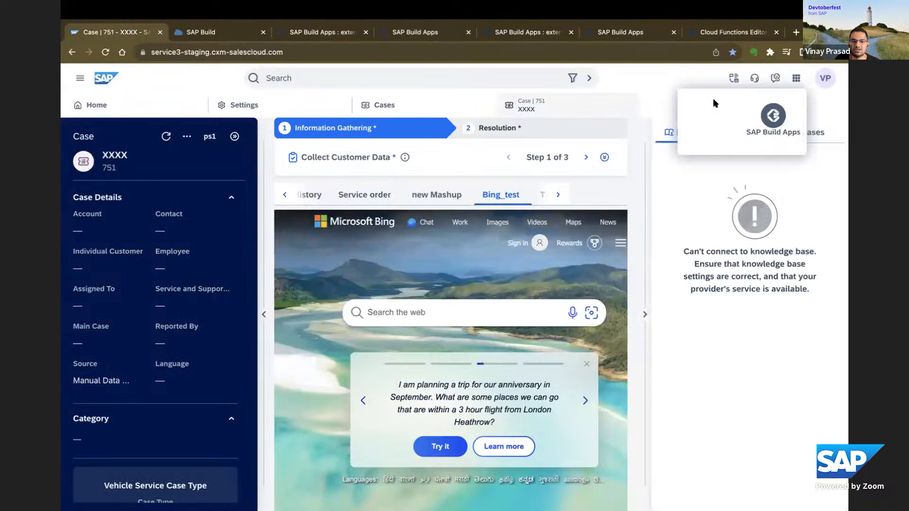
Review the user profile options, including Start Adaptation and Settings, and the list of linked applications containing SAP Build Apps.
click(825, 79)
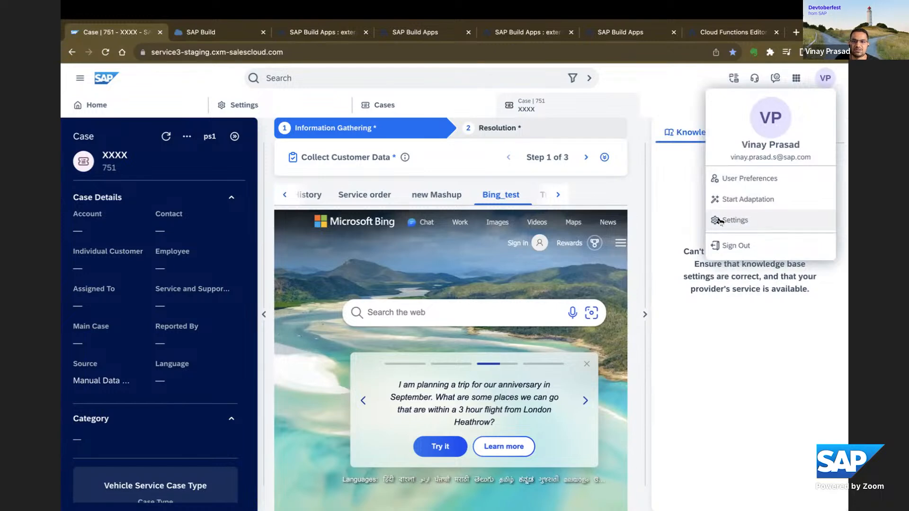
click(675, 209)
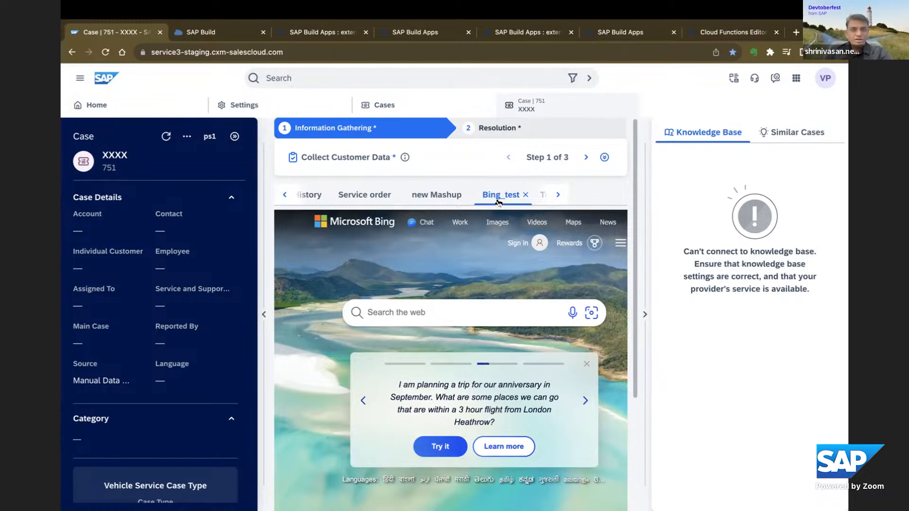
click(796, 80)
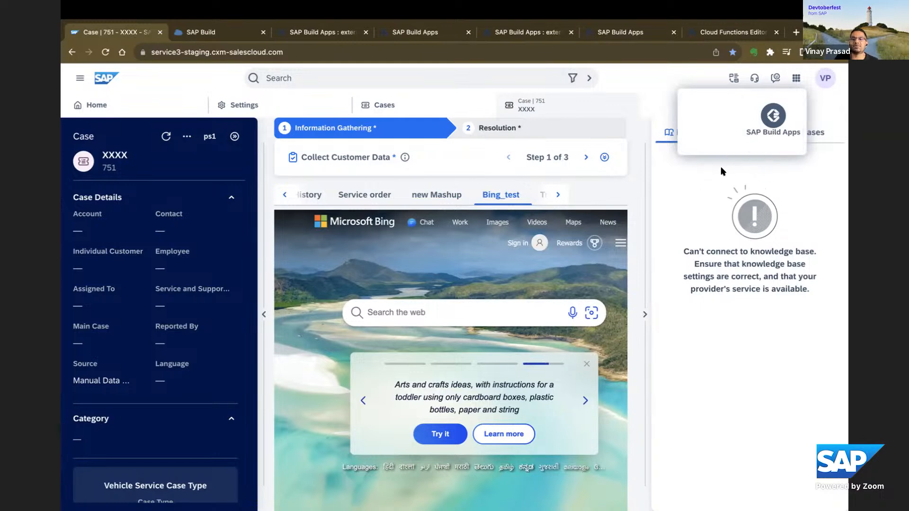
click(818, 103)
click(795, 80)
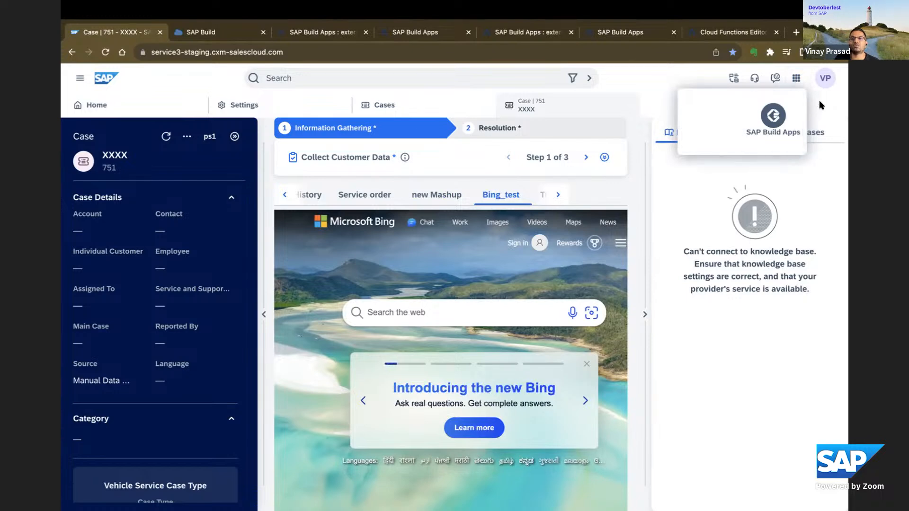
click(797, 81)
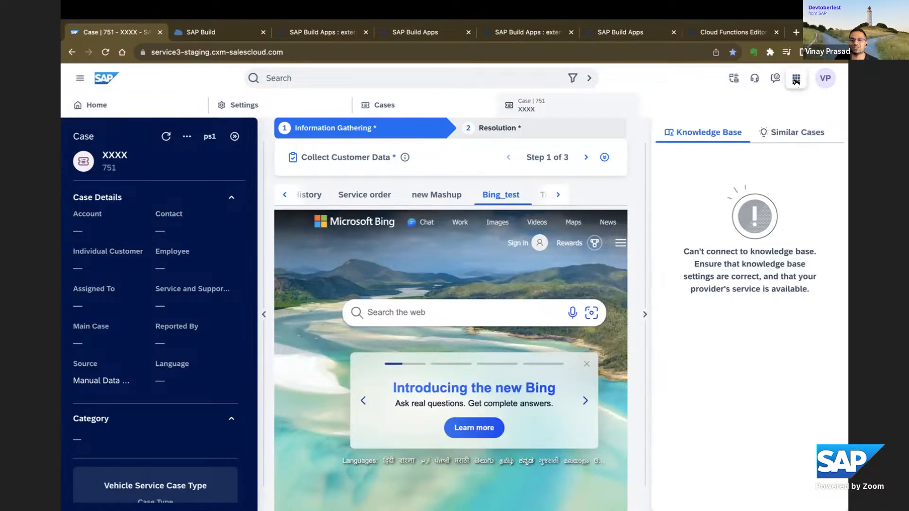